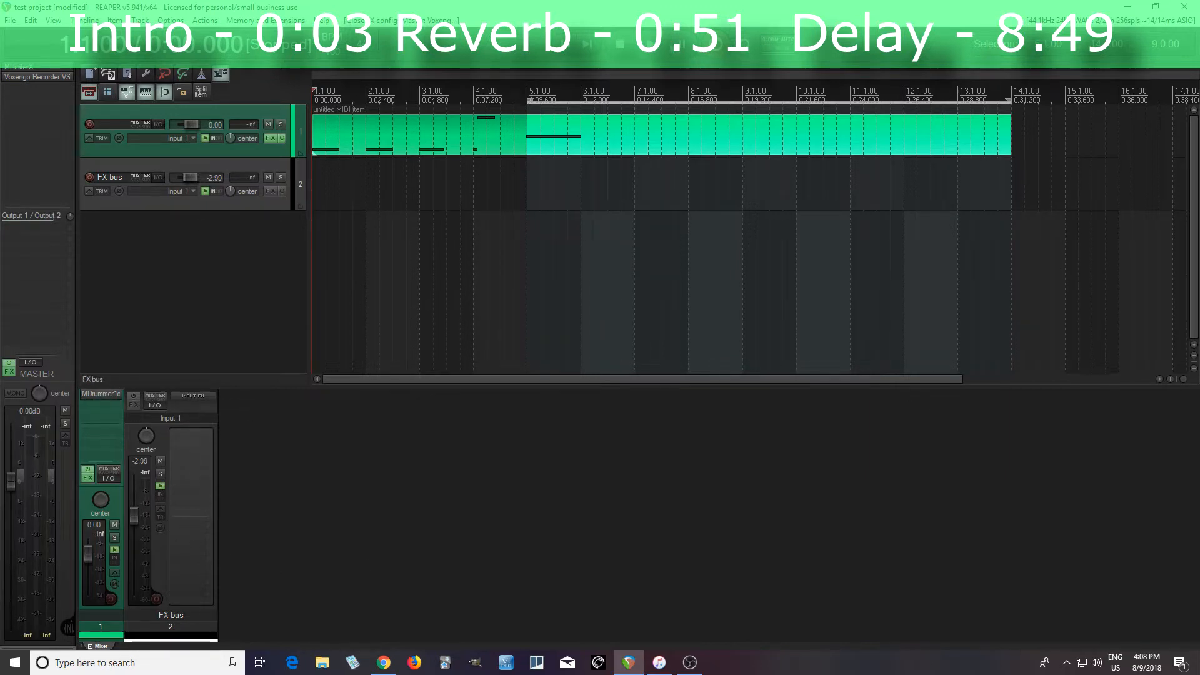
Play the drum track without any reverb, and stop playback
key("XF86AudioPlay")
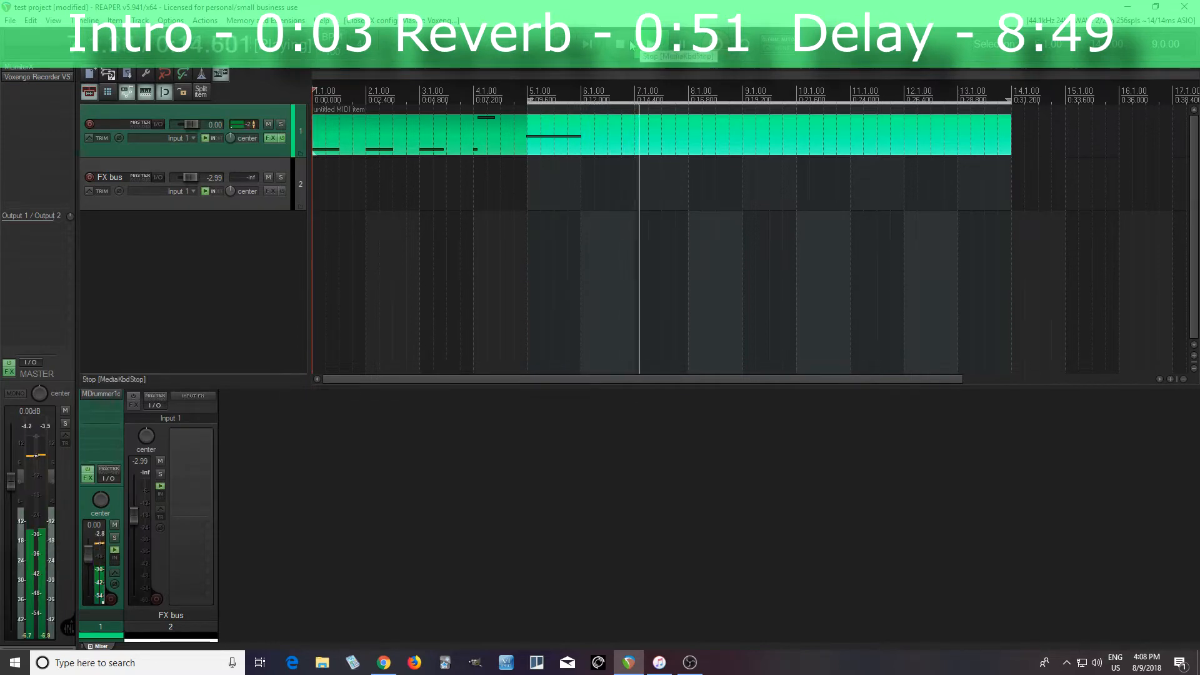
left_click(632, 45)
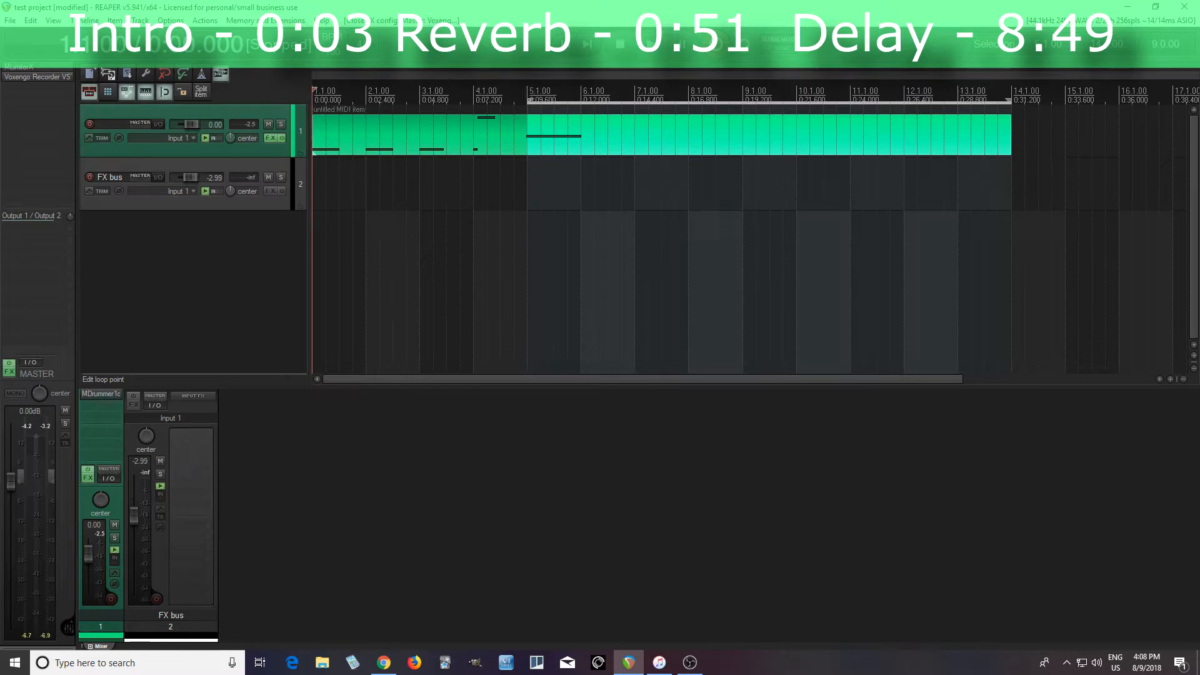
Insert the MTurboReverbMB reverb on the FX bus track and close its plugin window
right_click(192, 437)
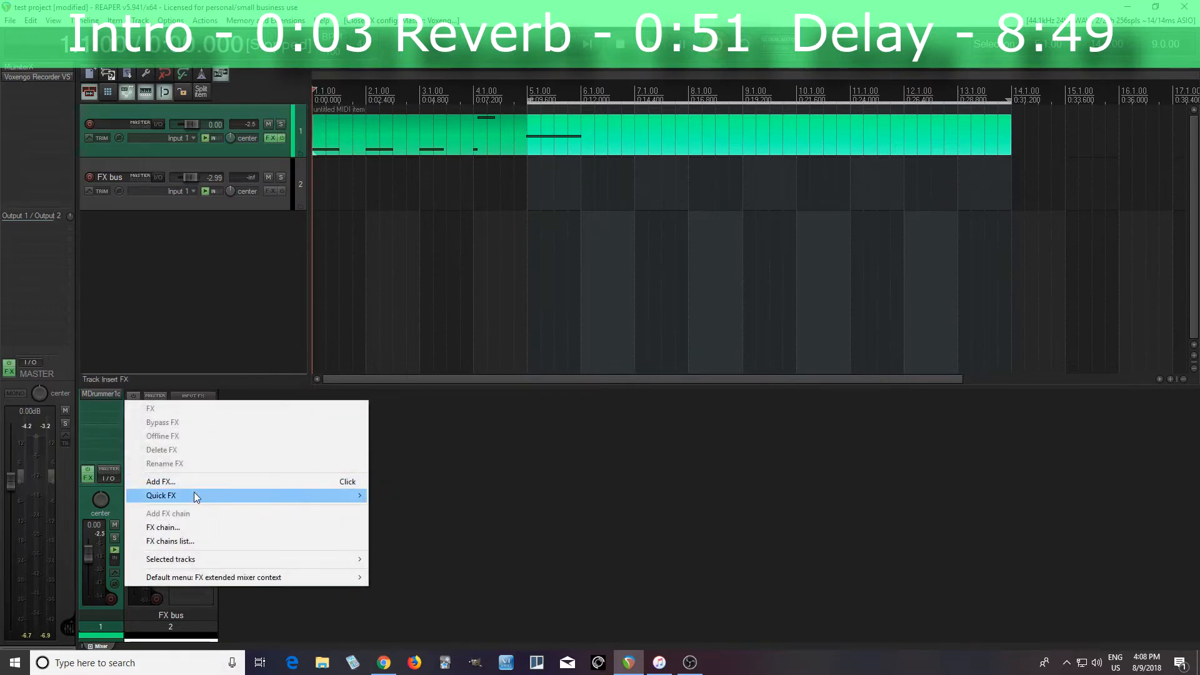
mouse_move(194, 495)
mouse_move(441, 399)
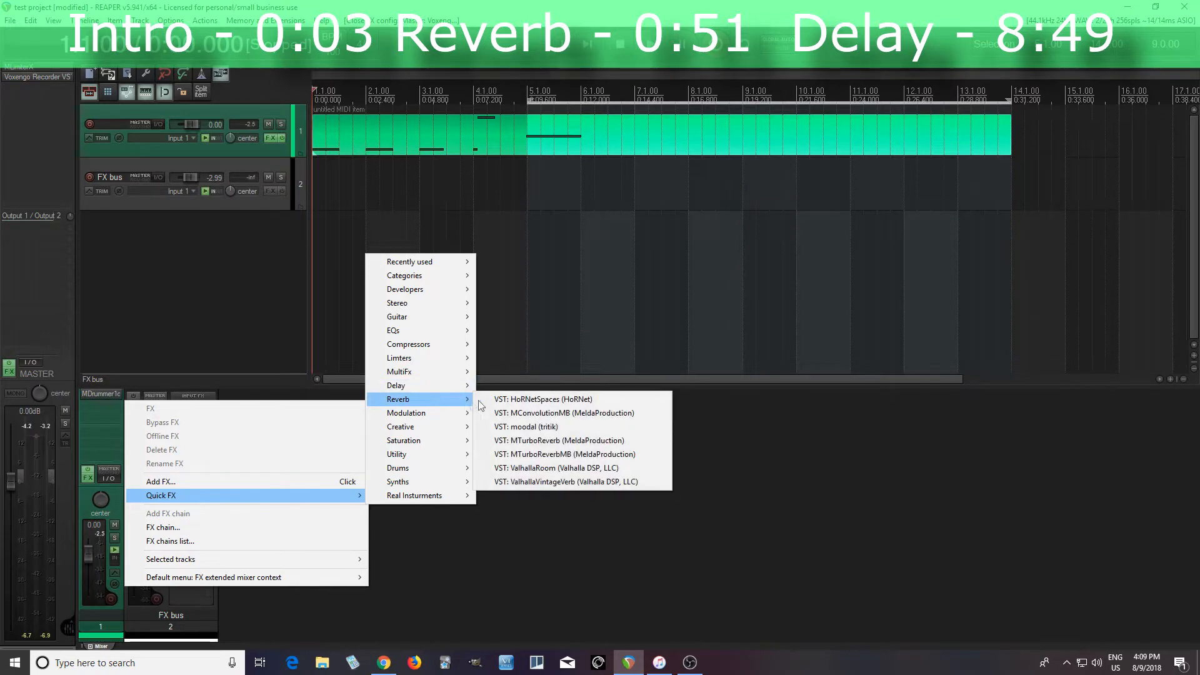
left_click(585, 461)
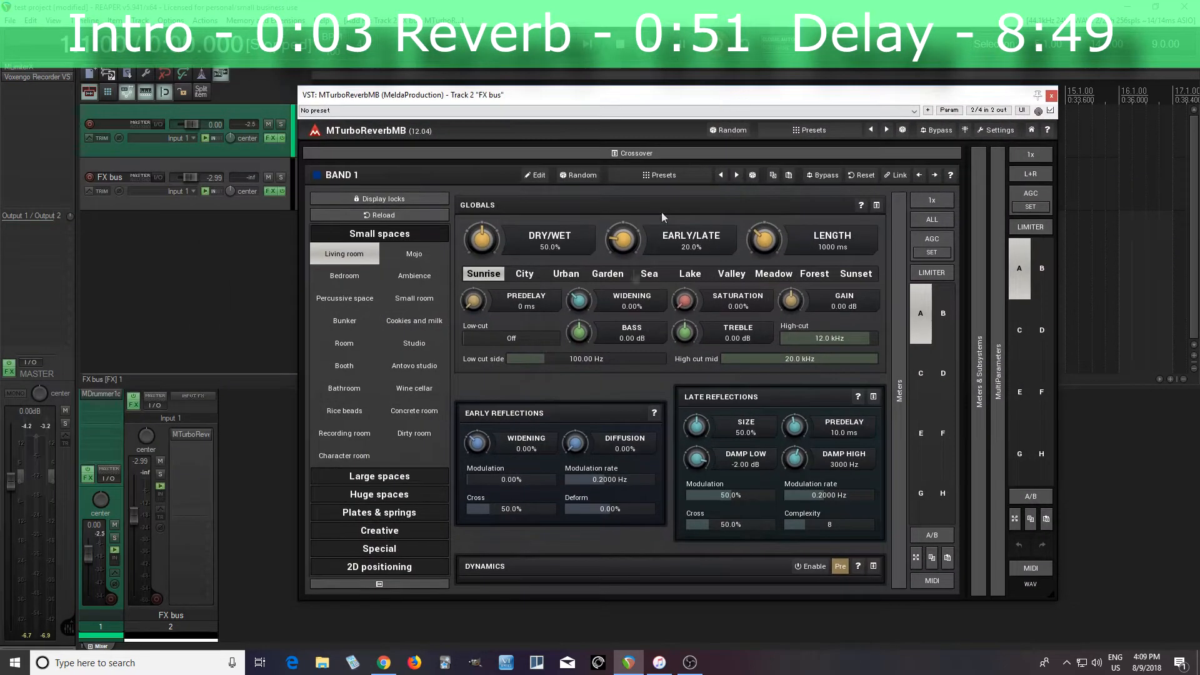
left_click(1051, 96)
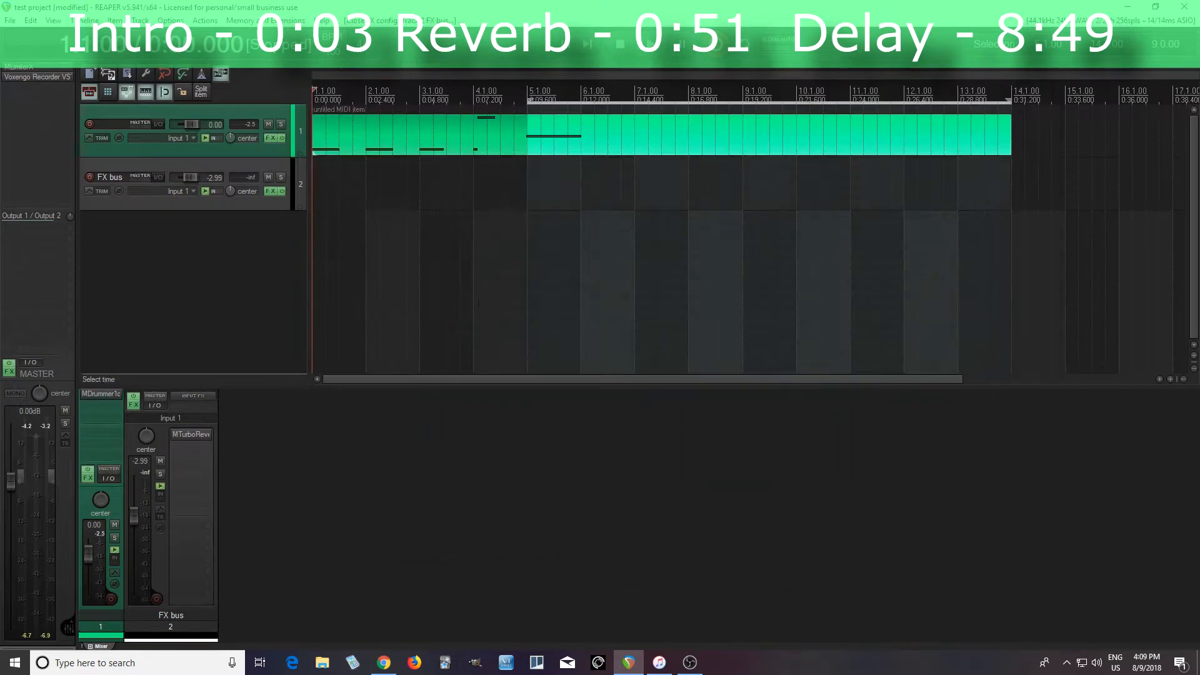
Create a send from the MDrummer track to the FX bus with the default send settings
left_click_drag(110, 472, 197, 447)
left_click(388, 456)
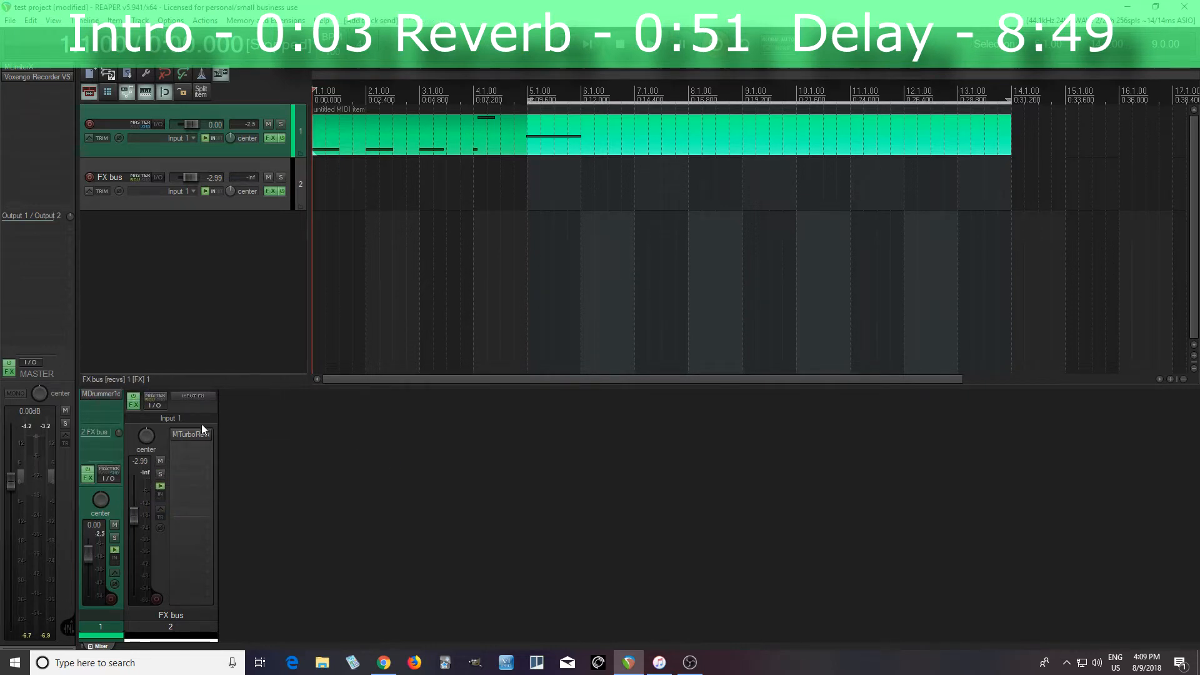
Open MTurboReverbMB on the FX bus, display the parameter locks, and set Dry/Wet to 100% with its lock enabled
left_click(193, 436)
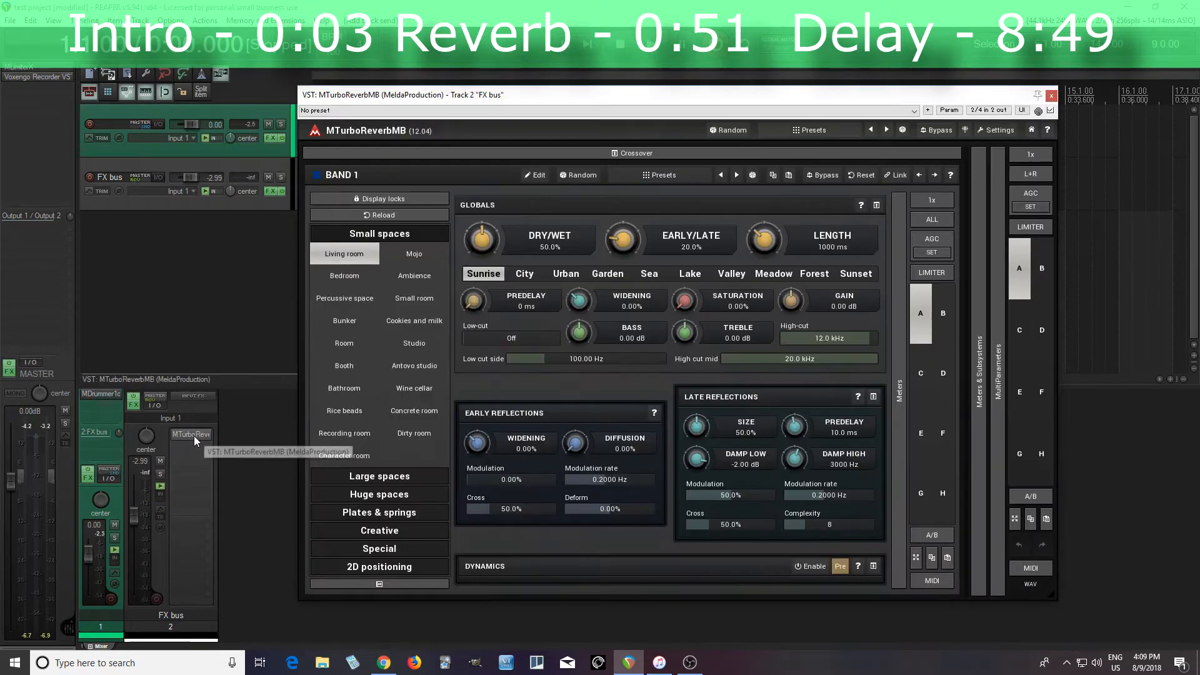
left_click(401, 479)
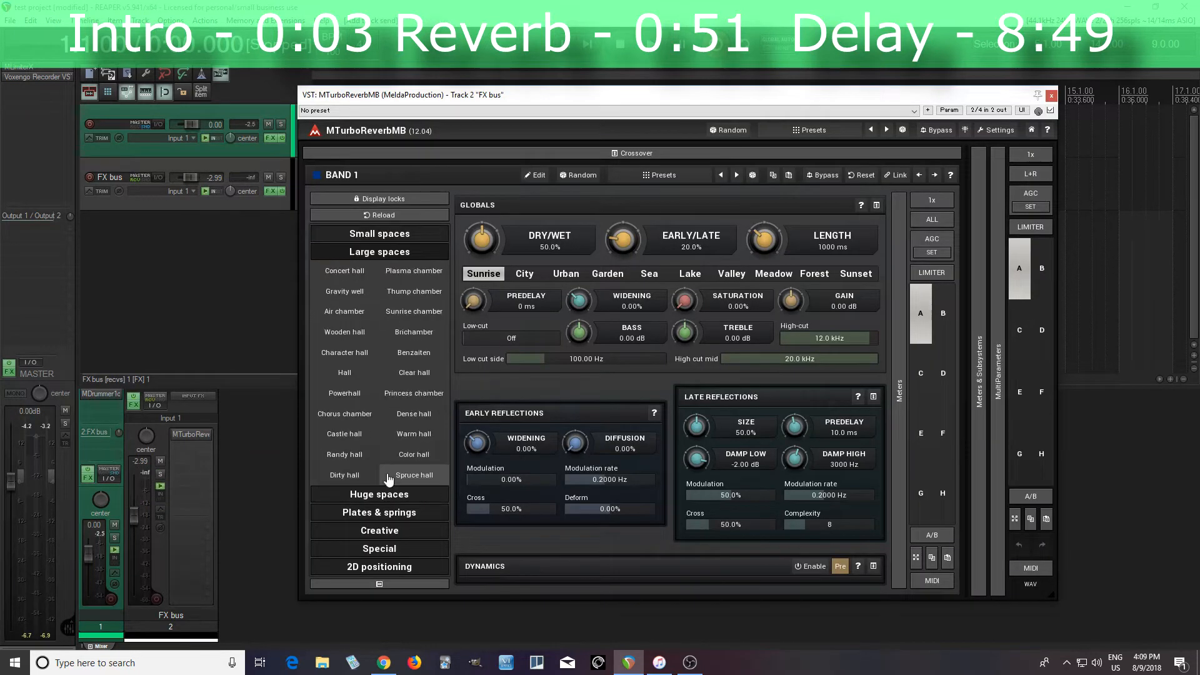
left_click(407, 199)
double_click(486, 238)
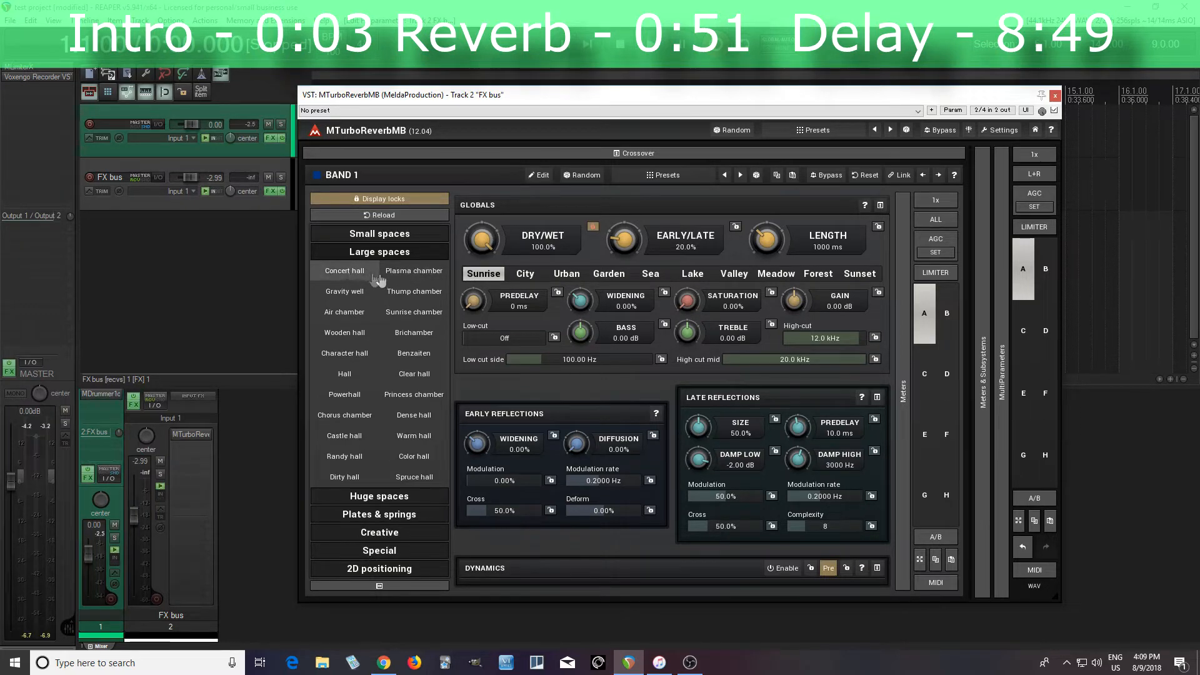
Load the Plasma chamber reverb from Large spaces and audition it on the drums
left_click(415, 281)
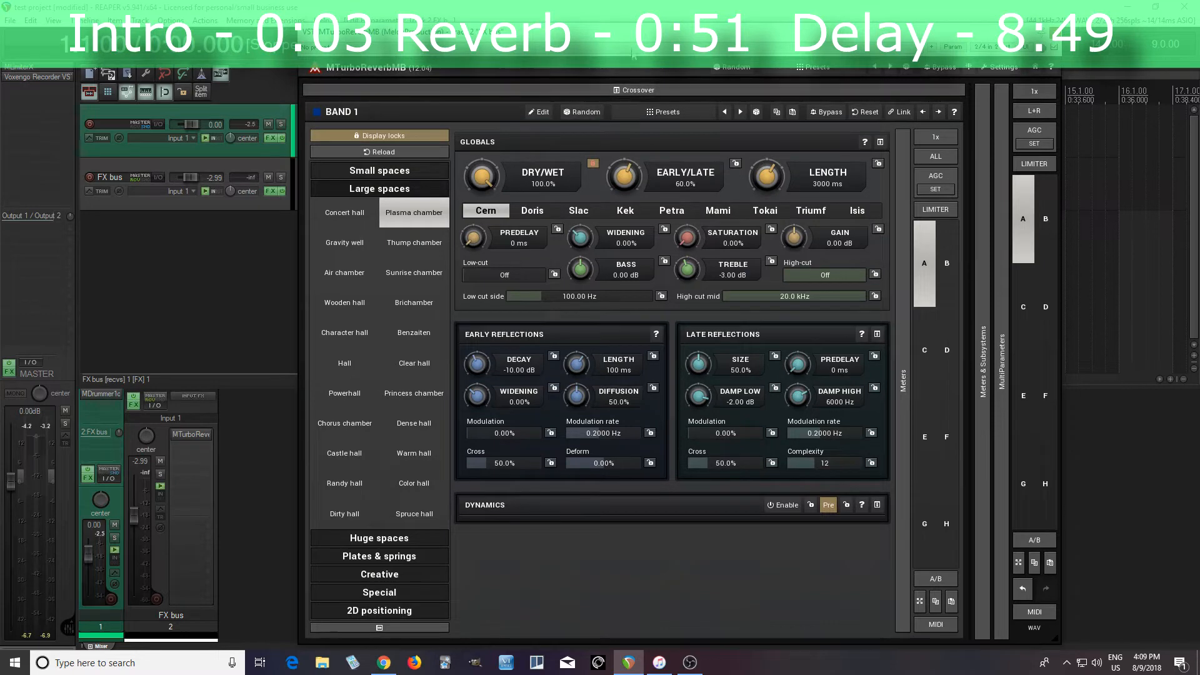
left_click_drag(627, 35, 599, 90)
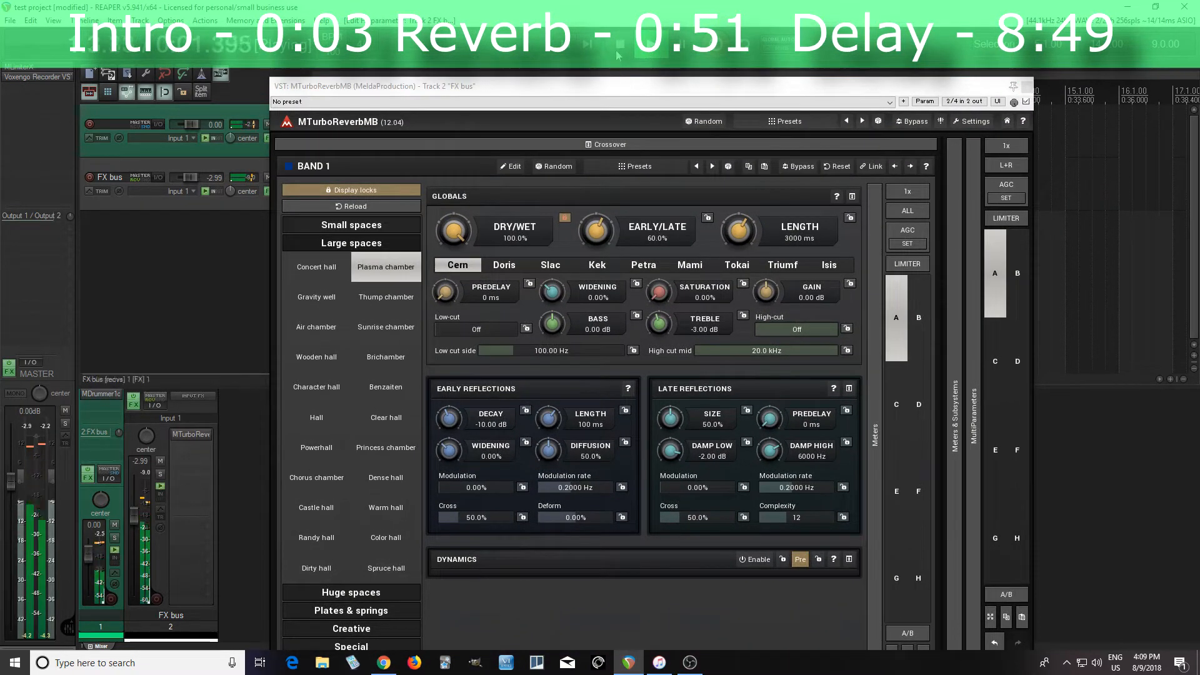
left_click(618, 56)
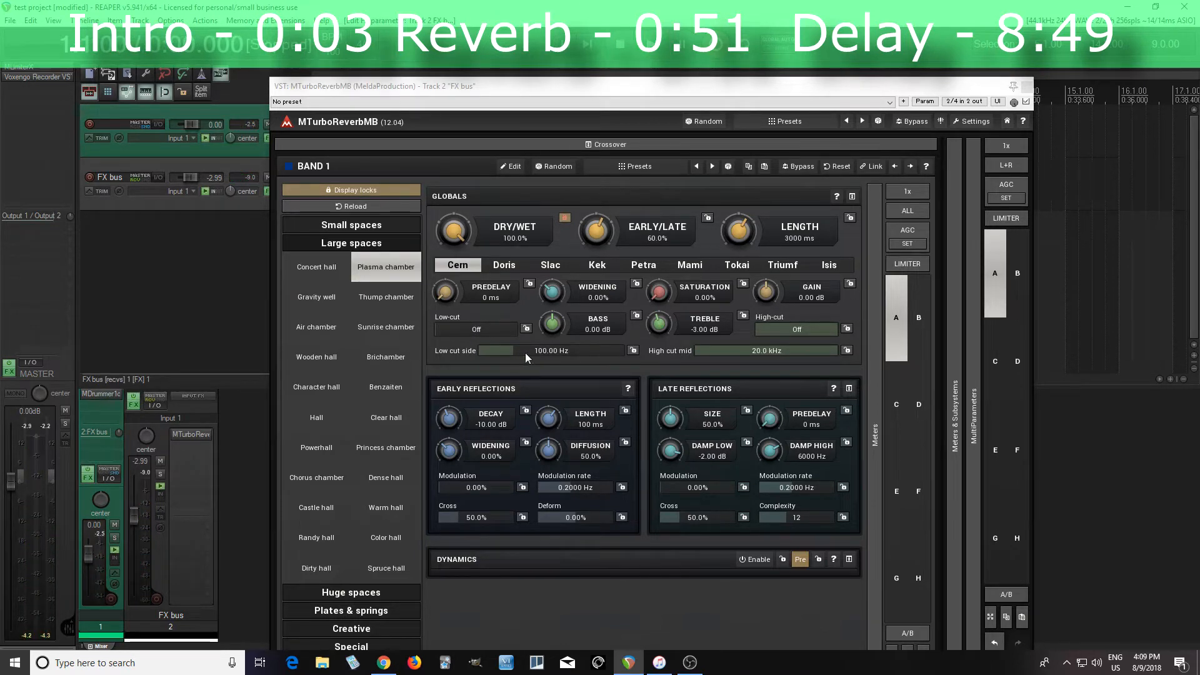
Lock the reverb's global low-cut parameter and set it to 117 Hz
left_click(526, 330)
left_click_drag(469, 330, 492, 330)
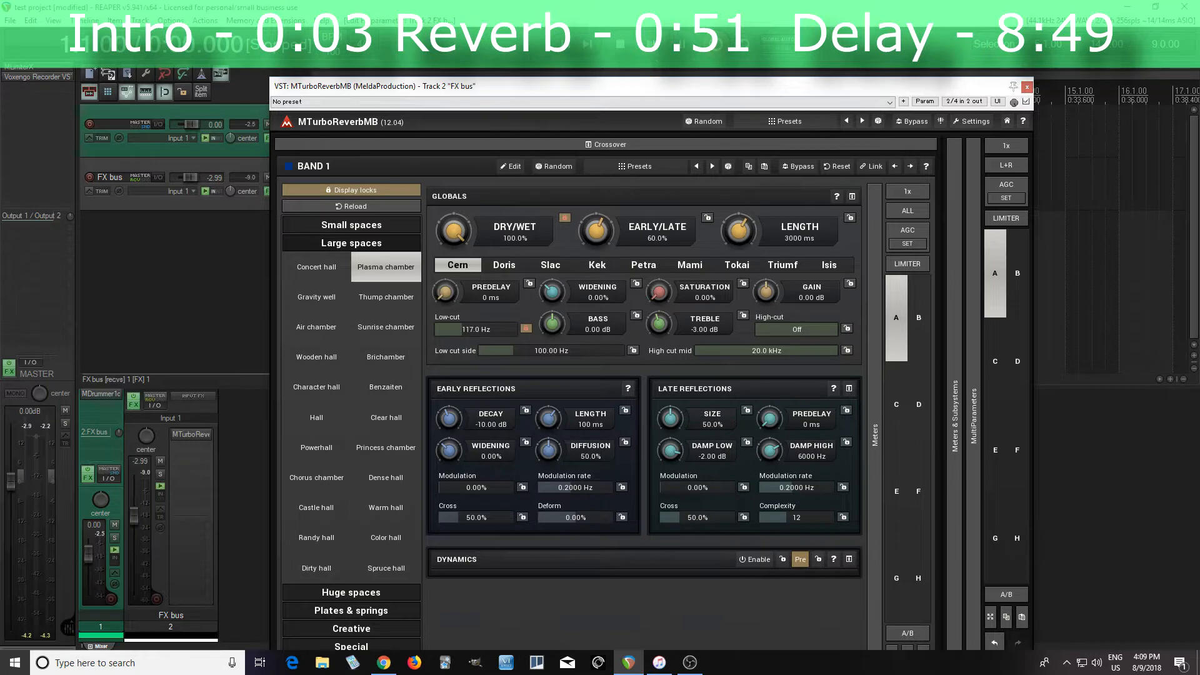
Audition the Thump chamber, Sunrise chamber, Air chamber and Wooden hall reverbs during playback, and settle on Sunrise chamber
key("XF86AudioPlay")
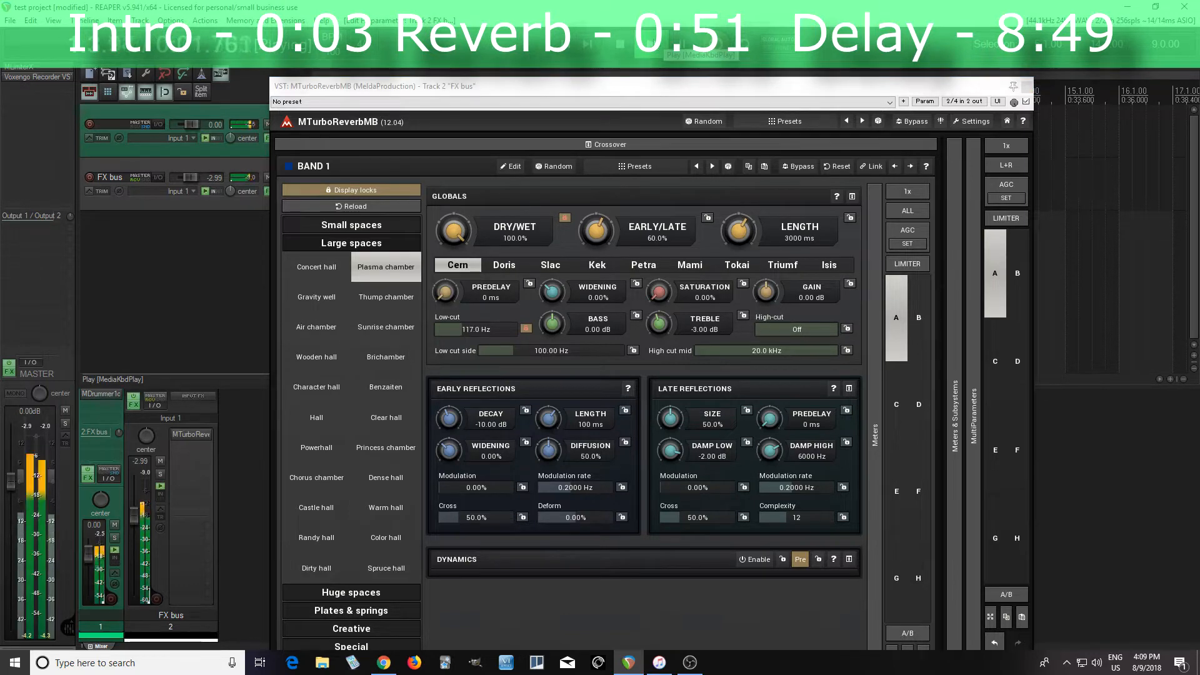
left_click(389, 296)
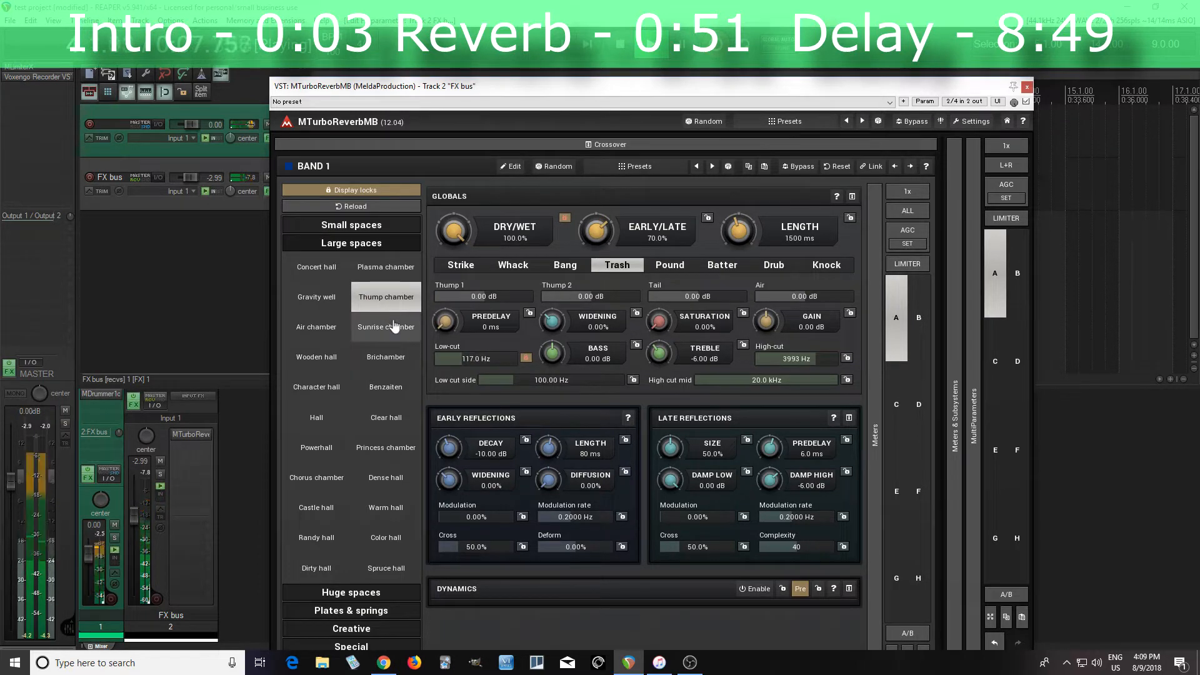
left_click(395, 333)
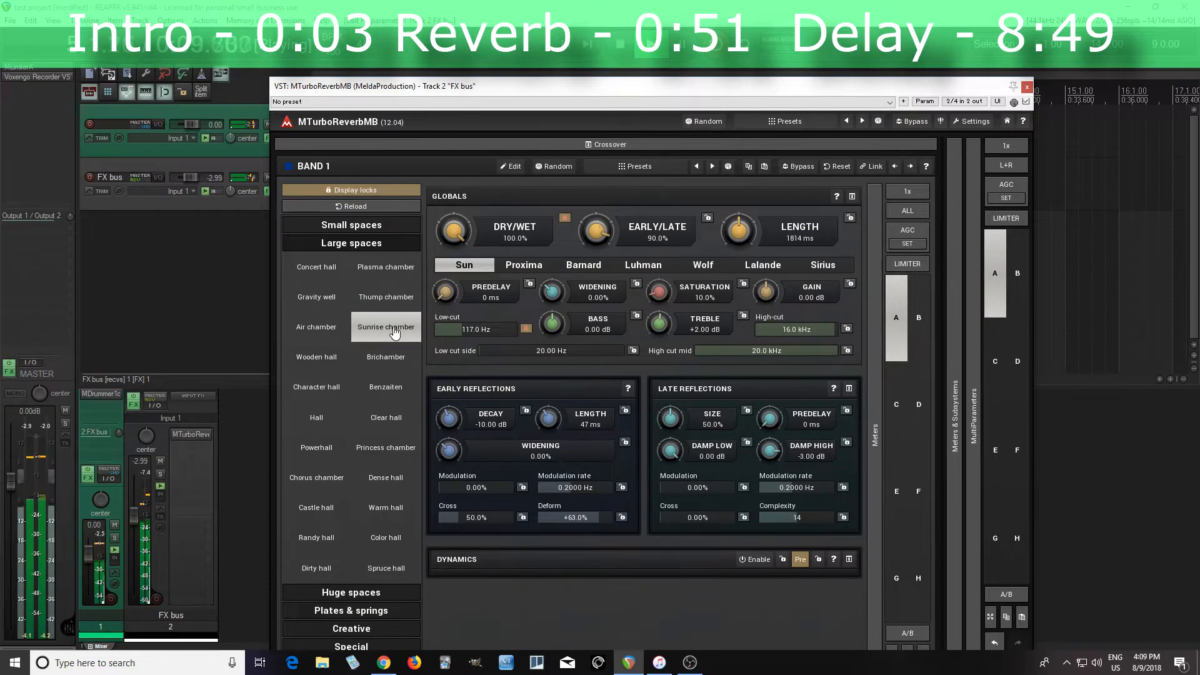
left_click(321, 335)
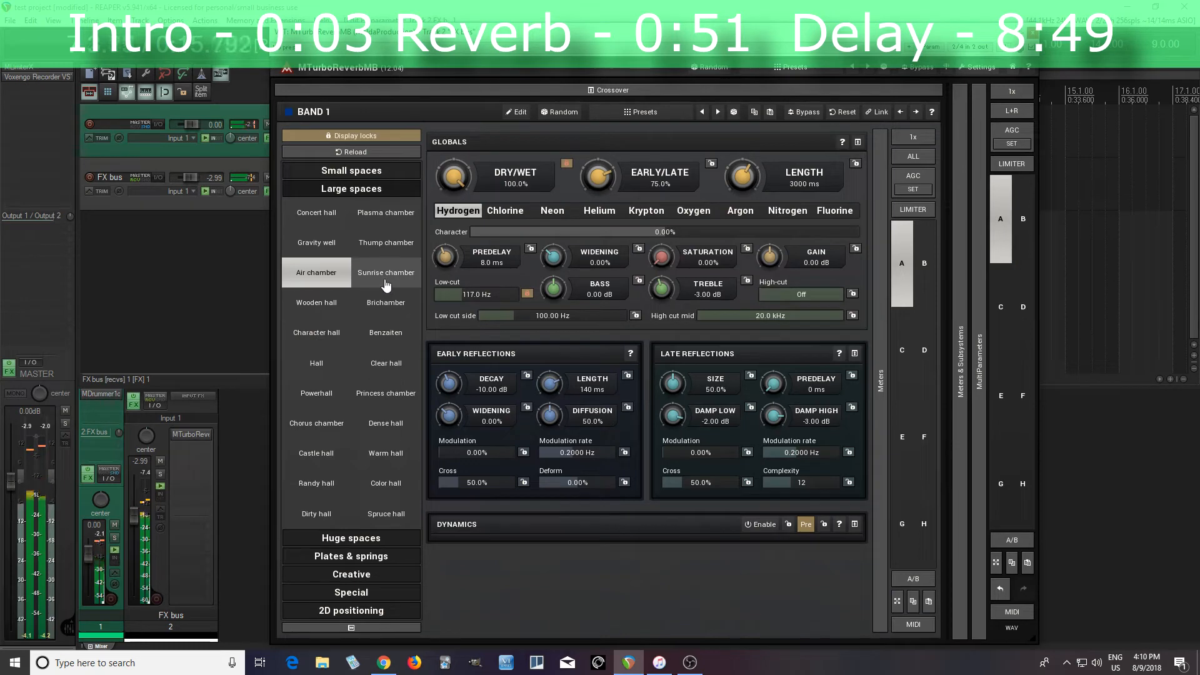
left_click(305, 306)
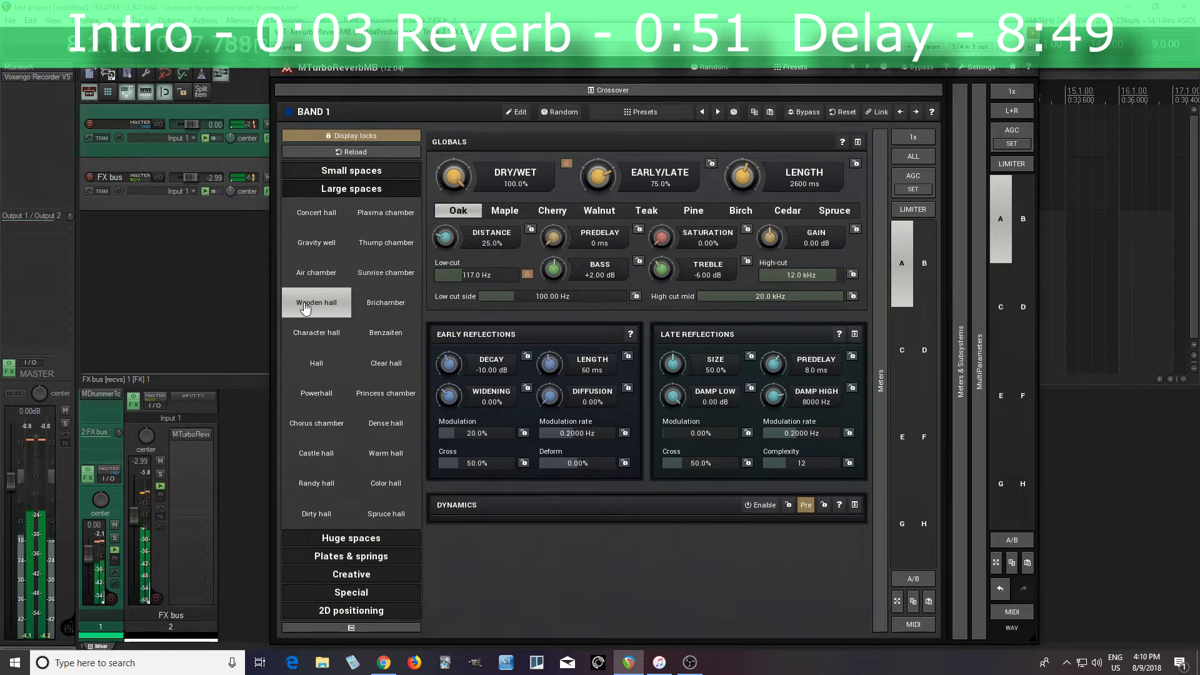
left_click(397, 286)
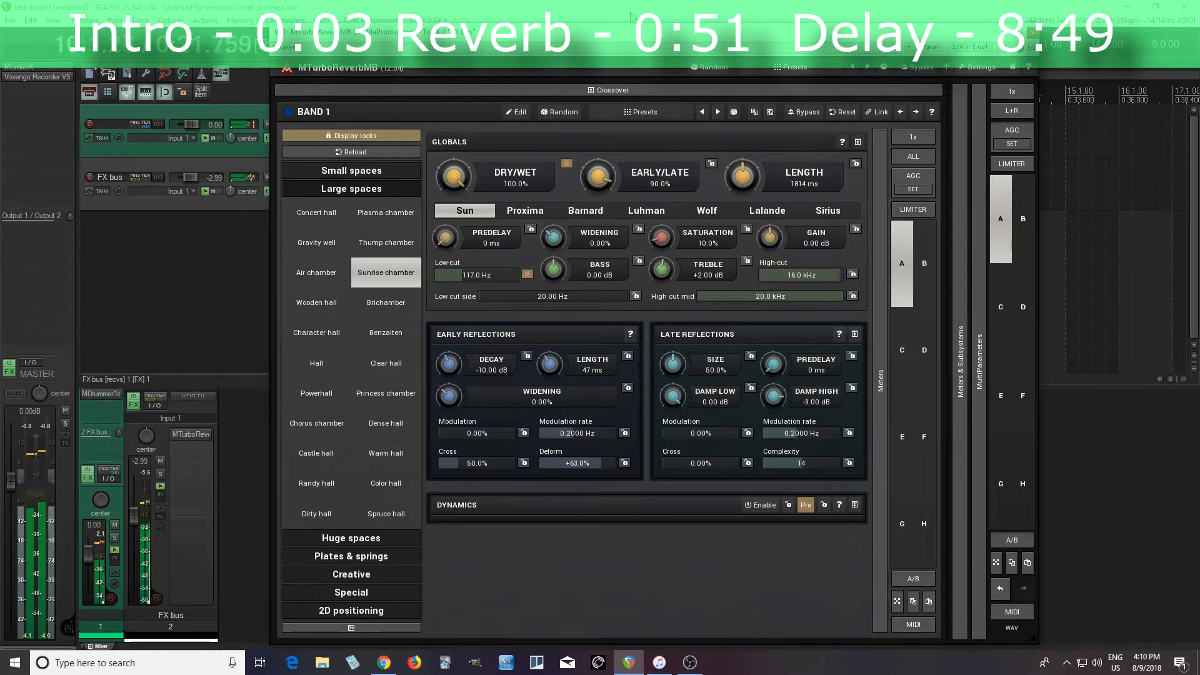
left_click_drag(623, 34, 628, 88)
left_click(621, 45)
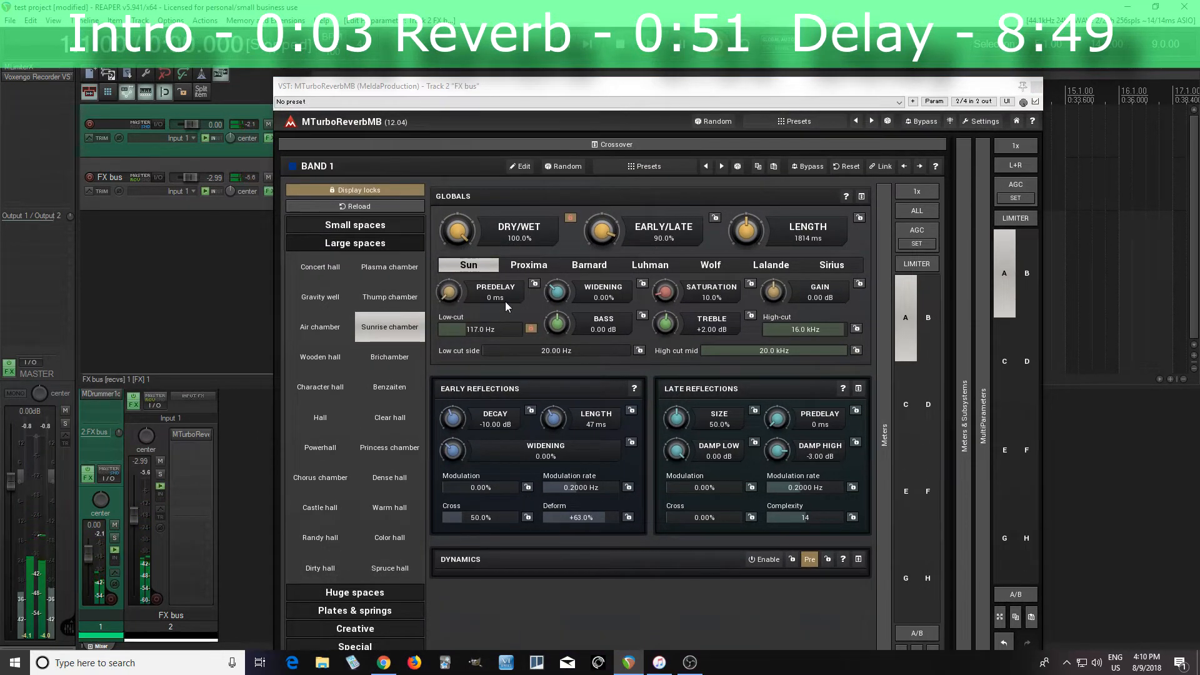
Sync the global reverb length to a 1/4 note (600 ms) and audition the result
double_click(750, 232)
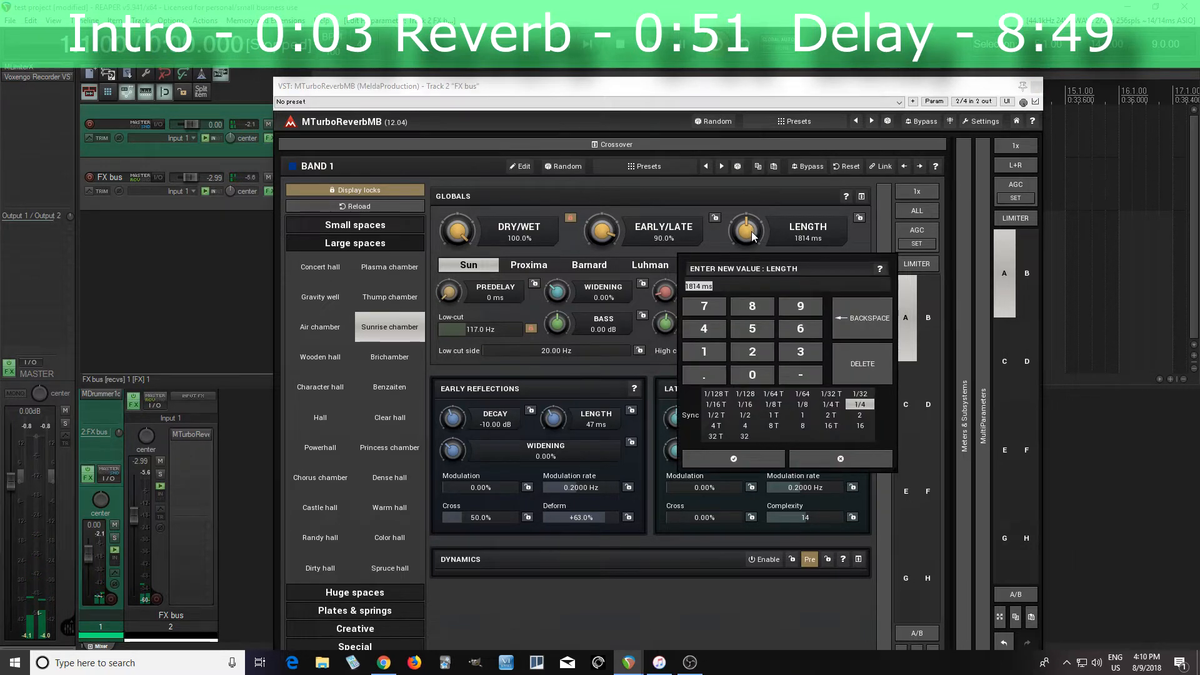
left_click(804, 405)
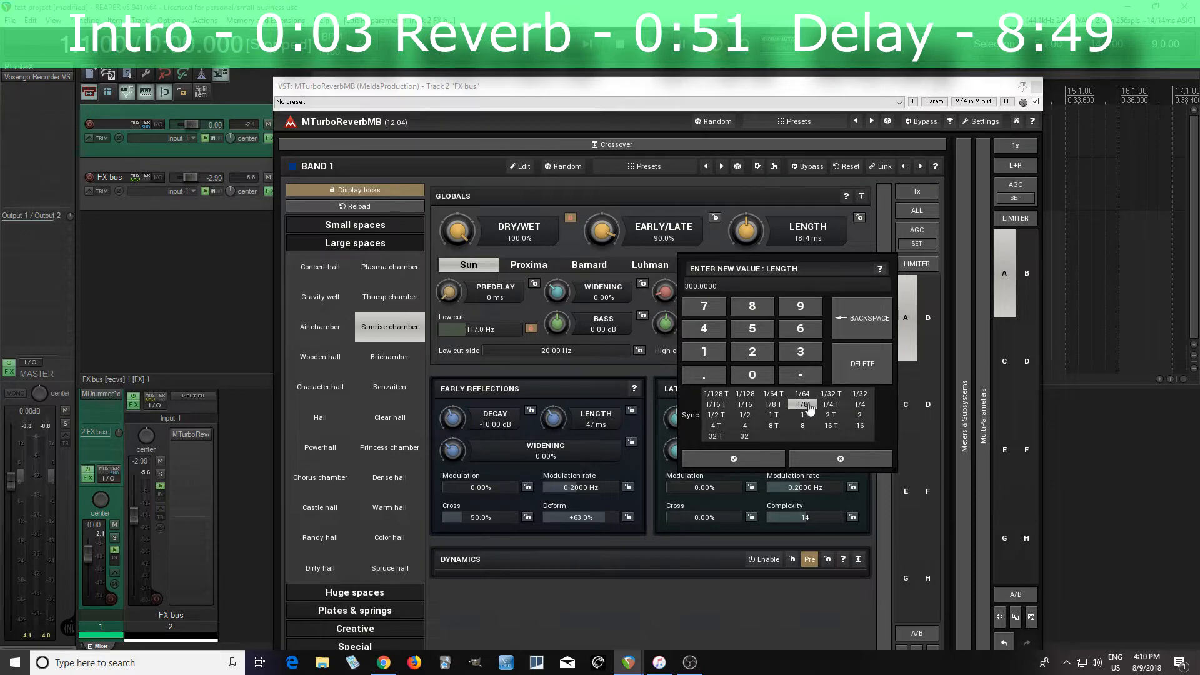
left_click(860, 407)
left_click(746, 417)
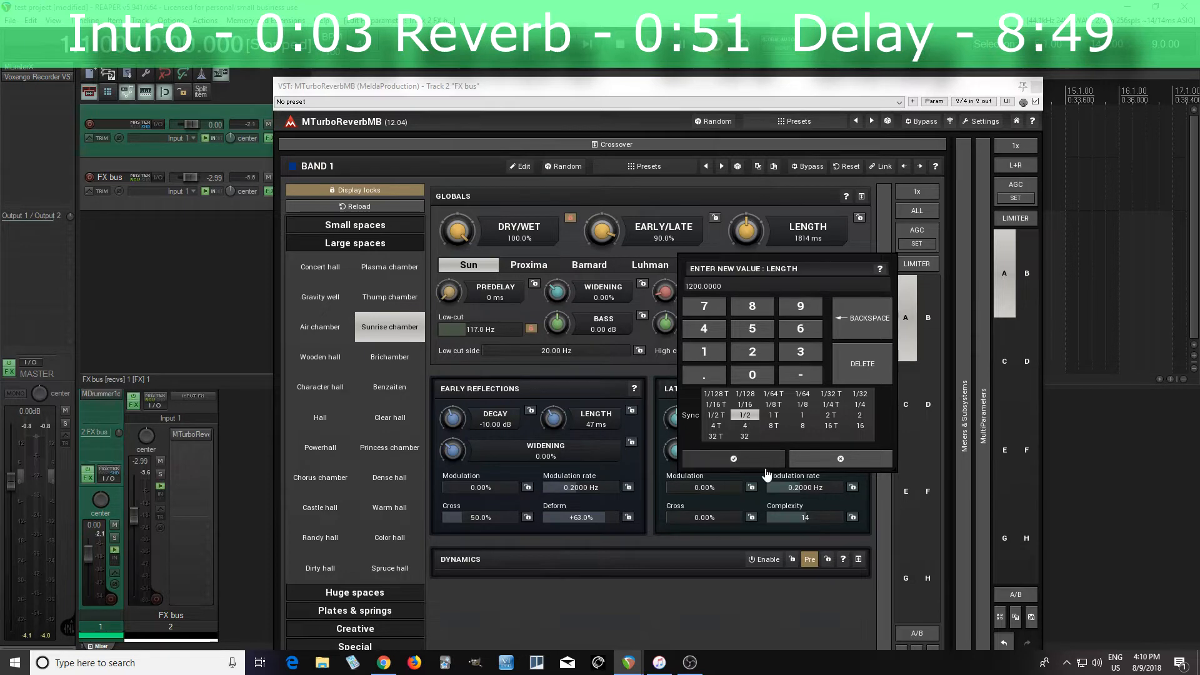
left_click(861, 407)
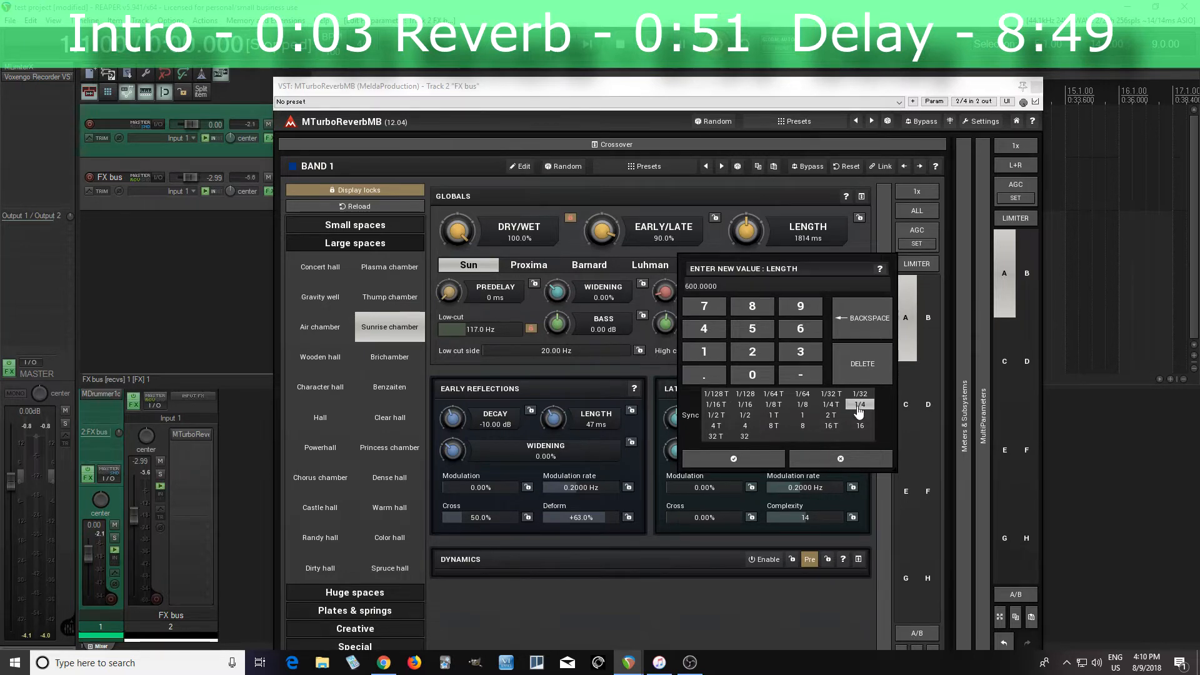
left_click(750, 460)
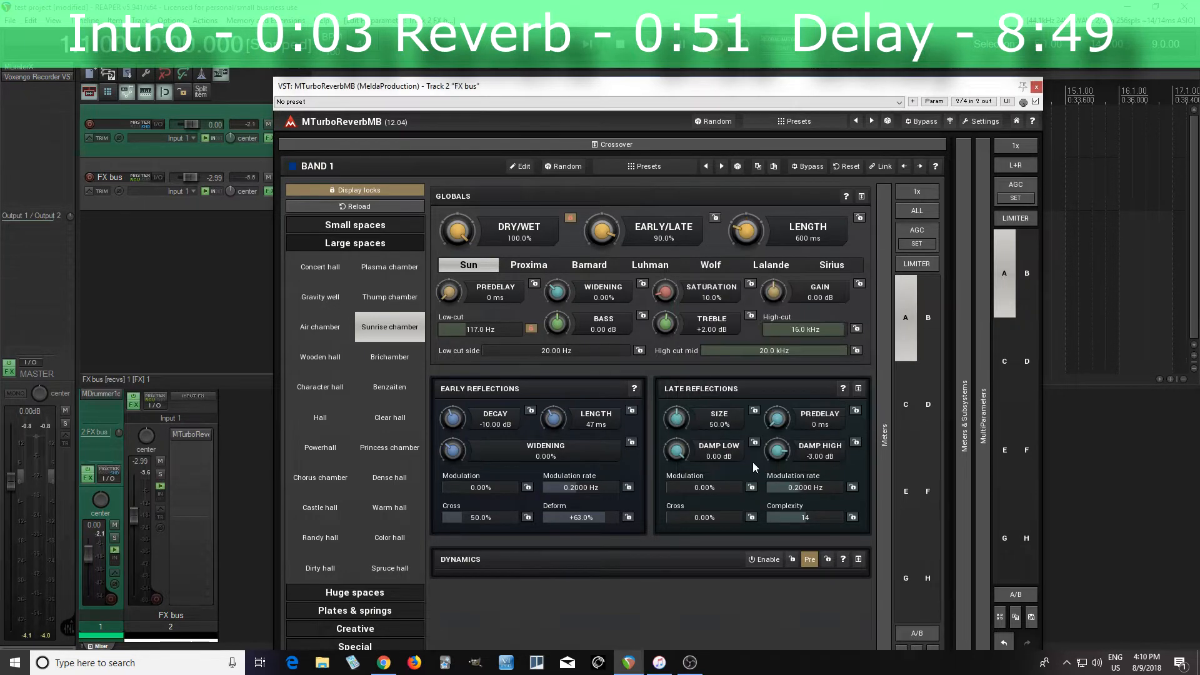
left_click(648, 54)
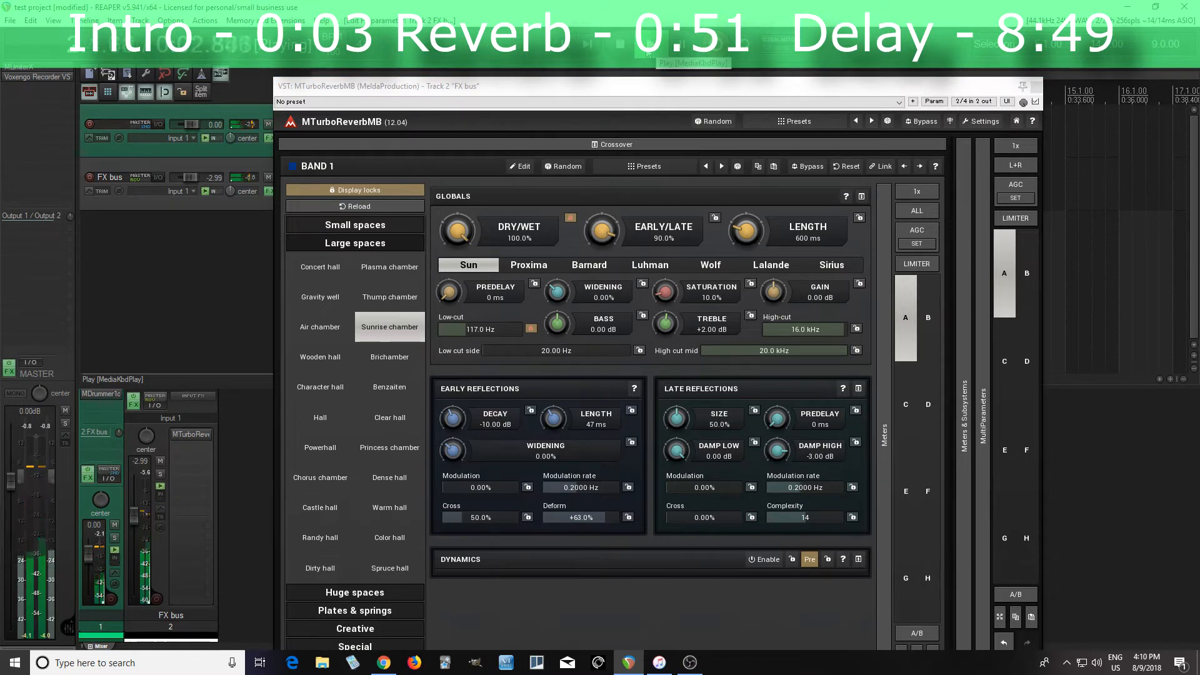
left_click(624, 52)
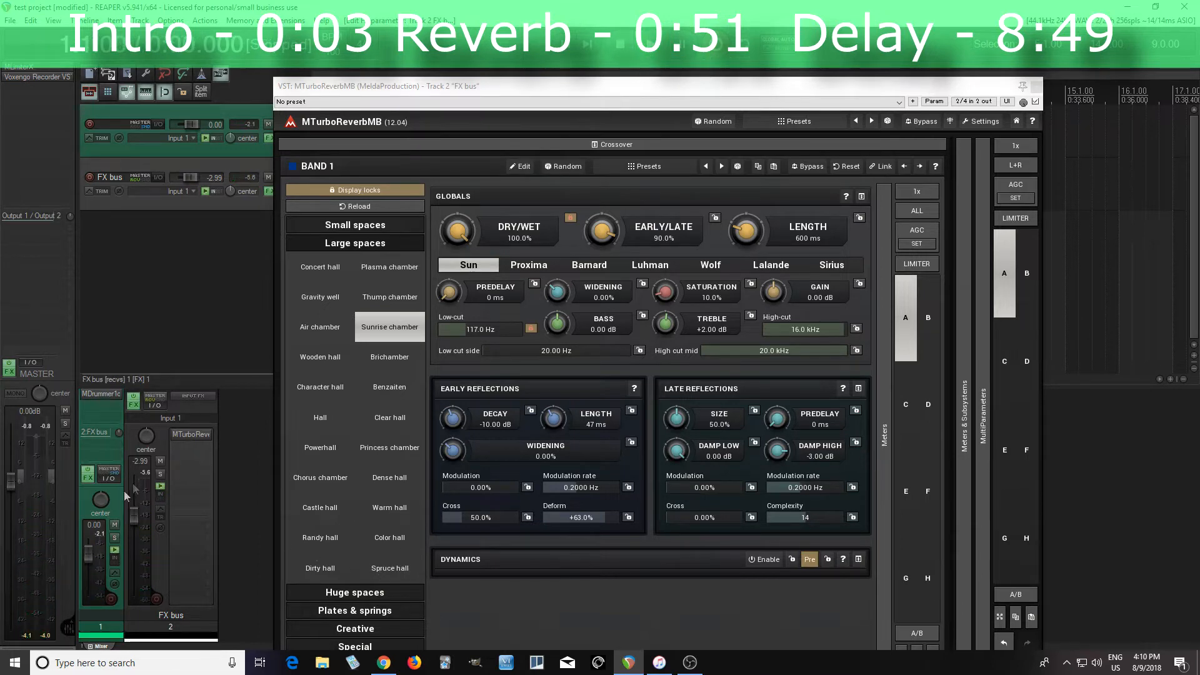
Compare the drums with MTurboReverbMB bypassed and active during playback
mouse_move(133, 514)
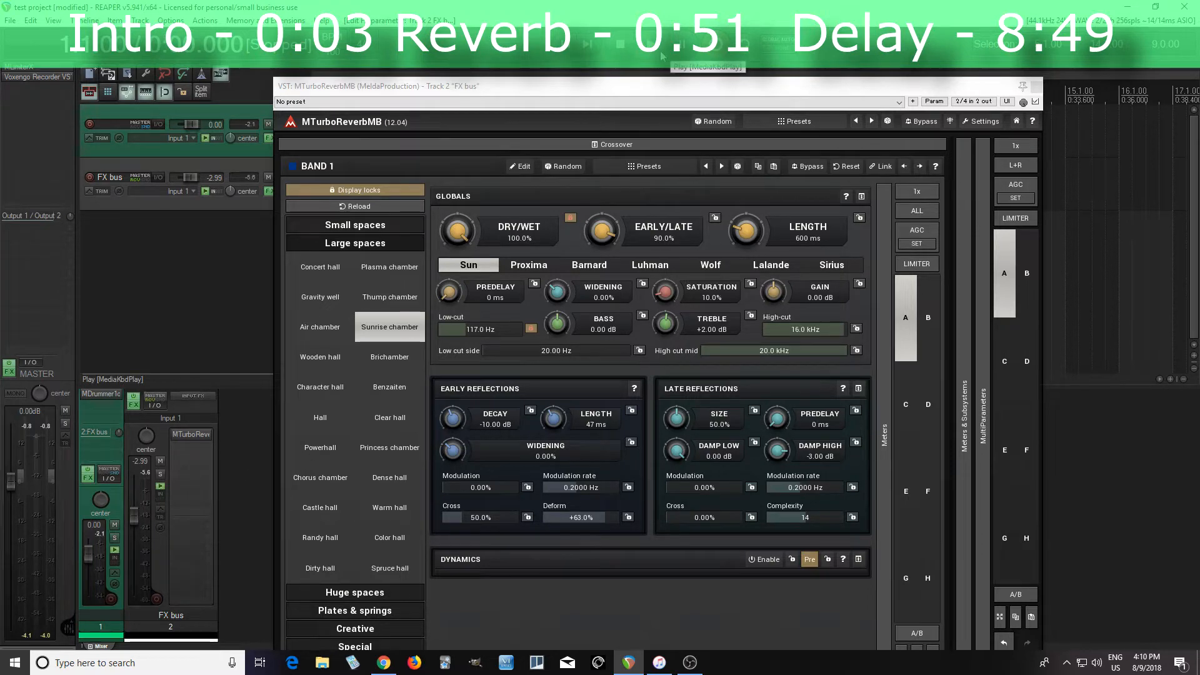
left_click(931, 123)
left_click(664, 42)
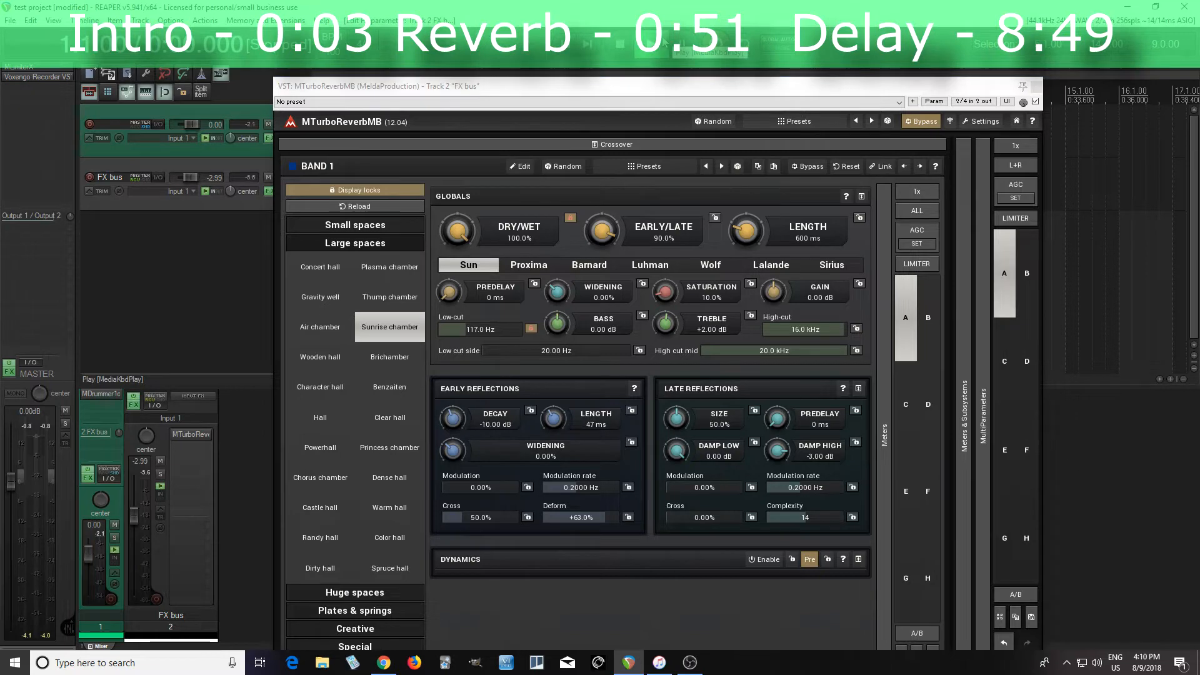
left_click(918, 121)
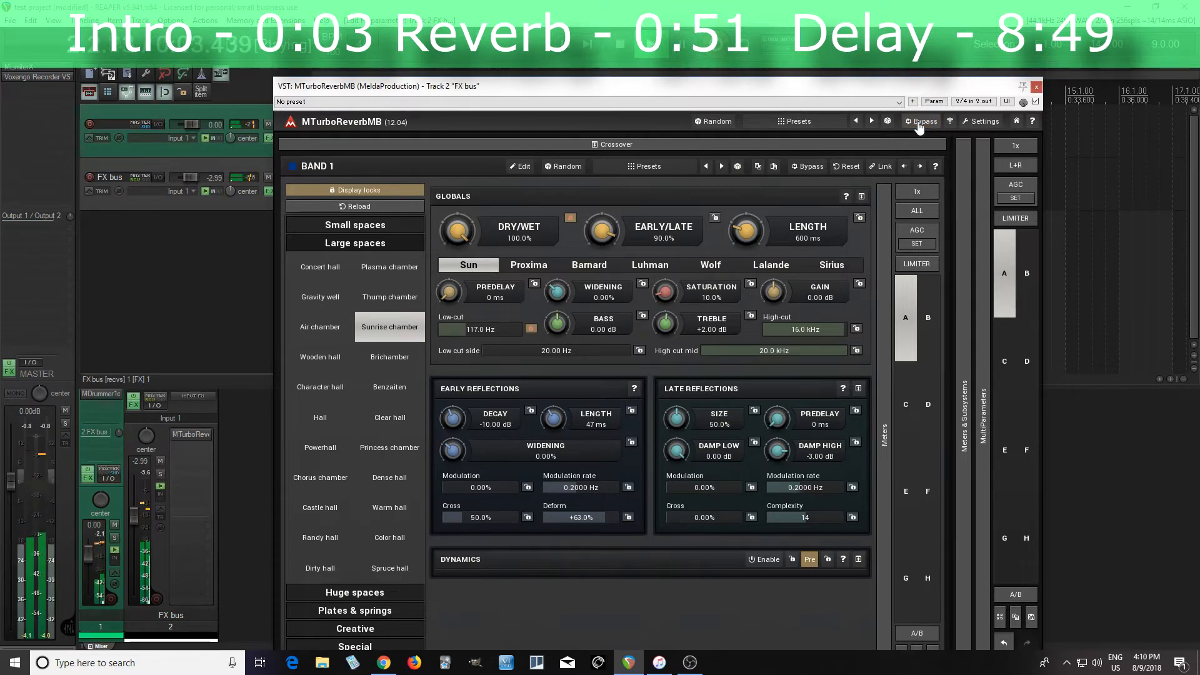
left_click(621, 44)
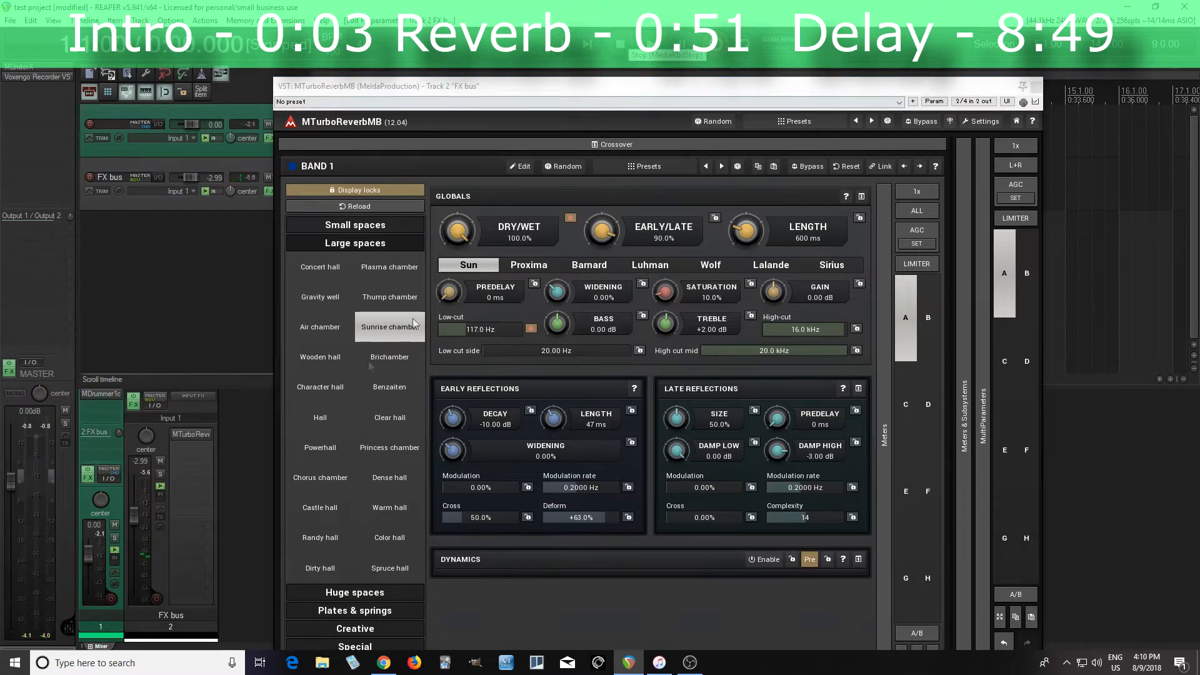
Lower the FX bus volume to -4.02 dB and audition the mix
left_click_drag(136, 515, 134, 519)
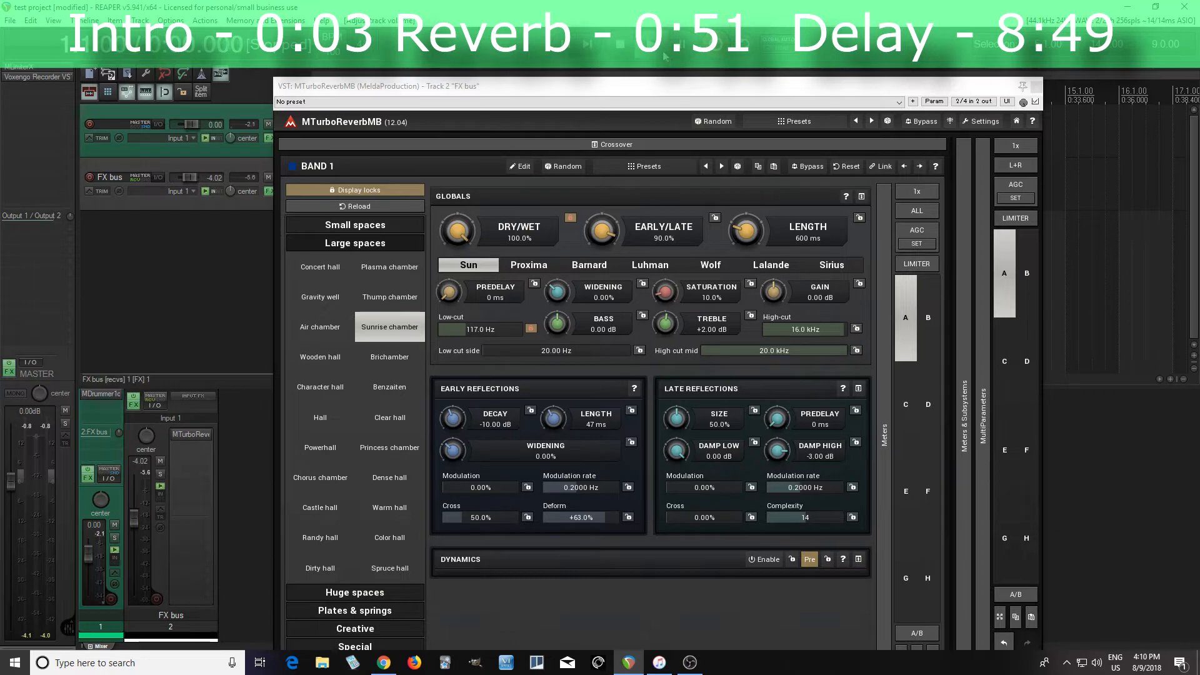
key("space")
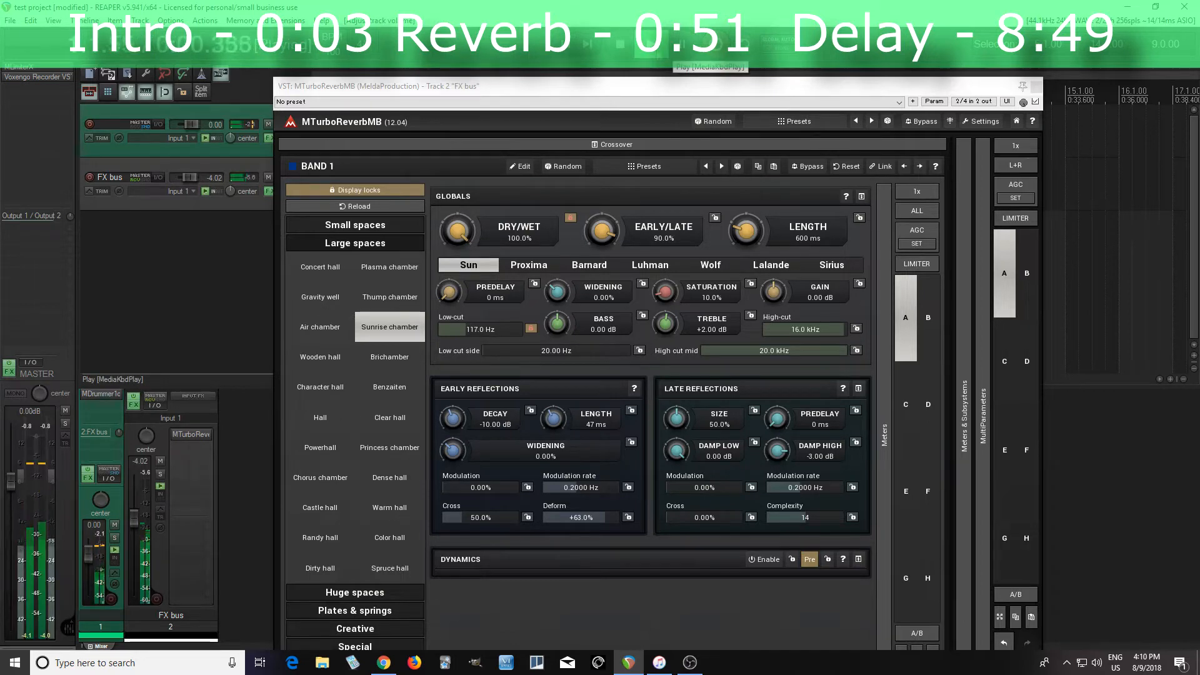
left_click(628, 48)
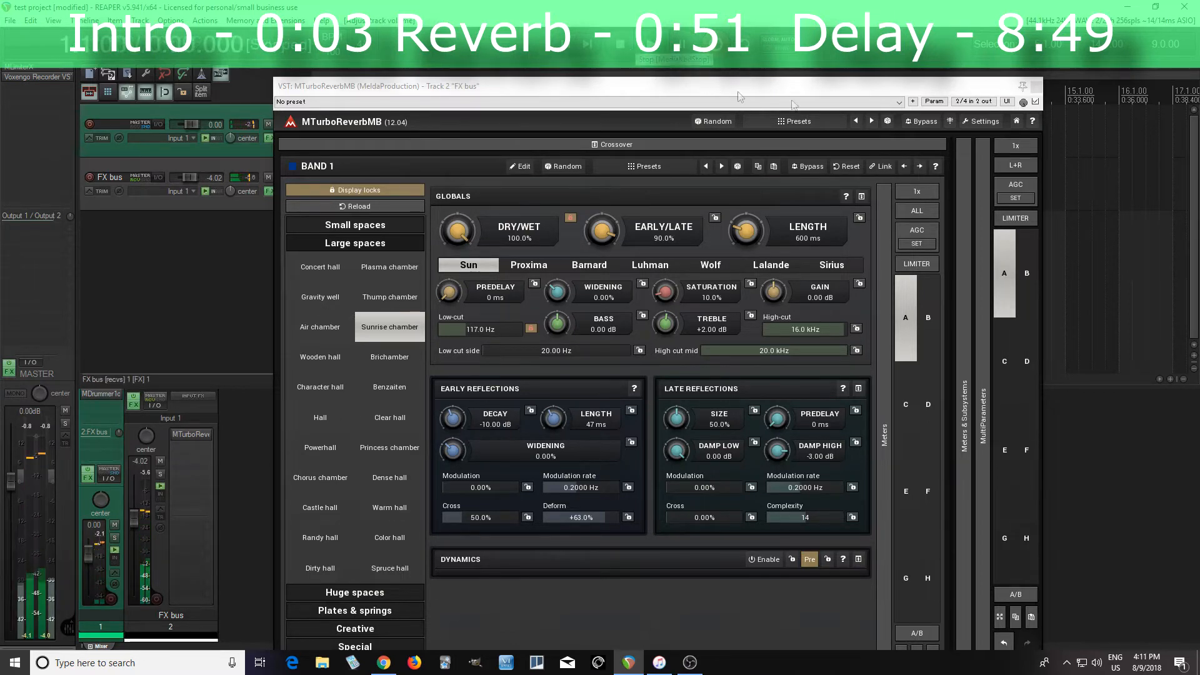
Reopen MTurboReverbMB on the FX bus and insert a second band after band 1 in its crossover
left_click(1036, 85)
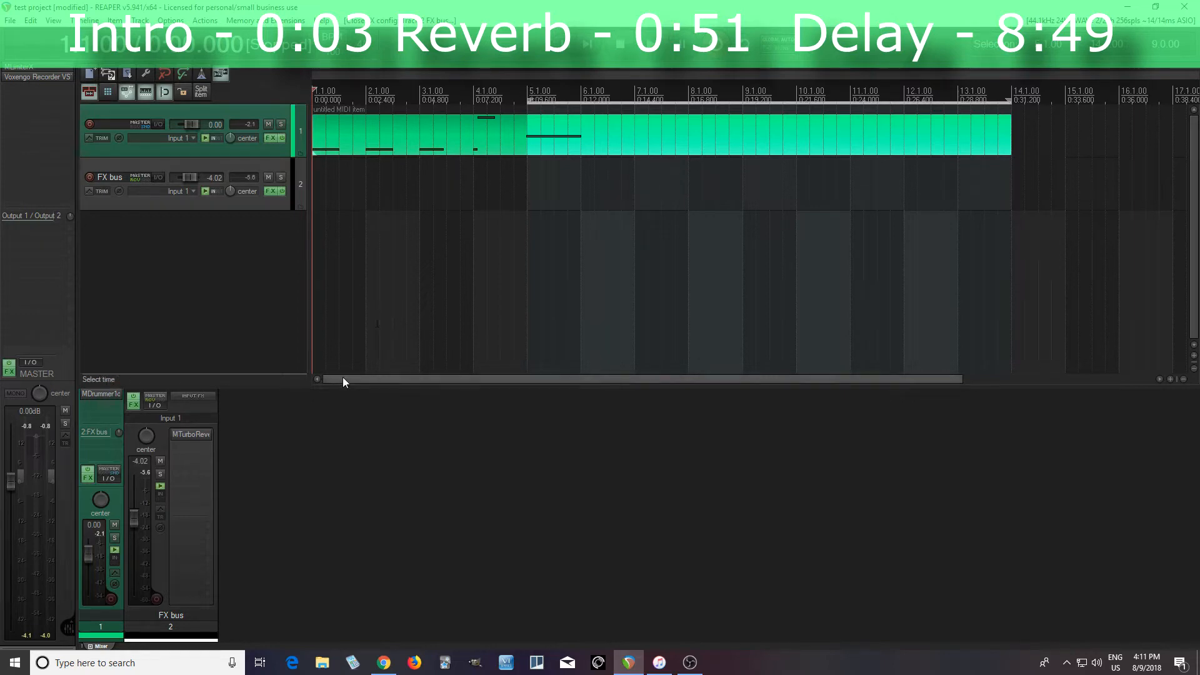
left_click(188, 436)
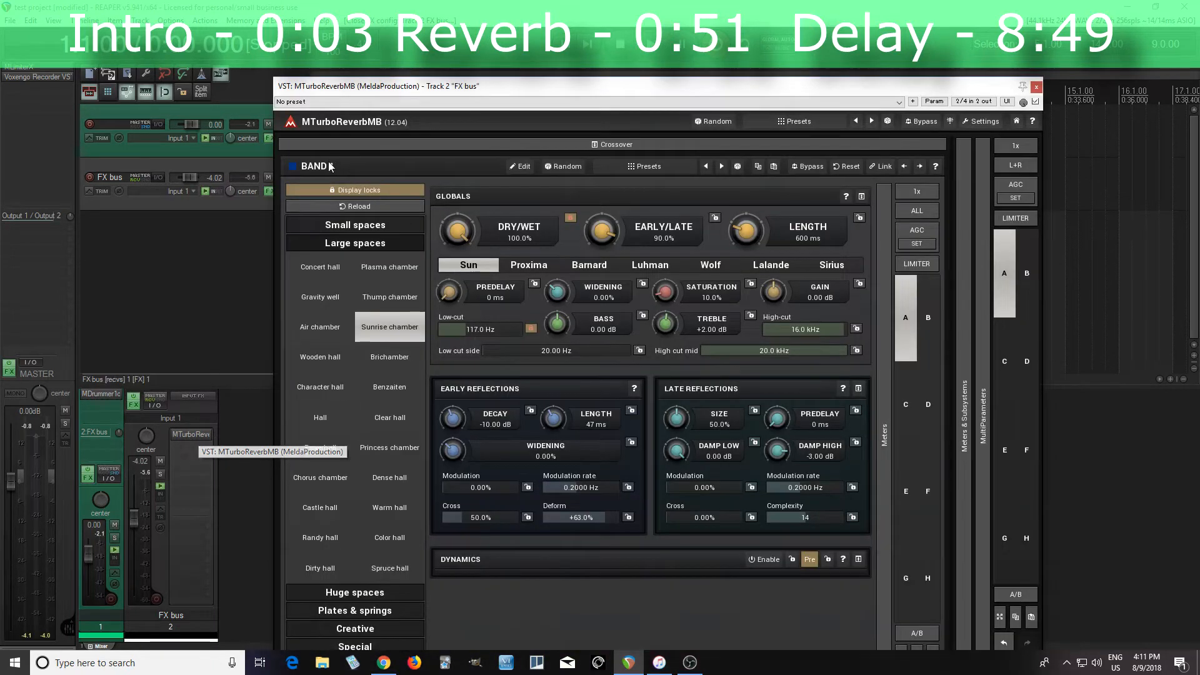
left_click(475, 145)
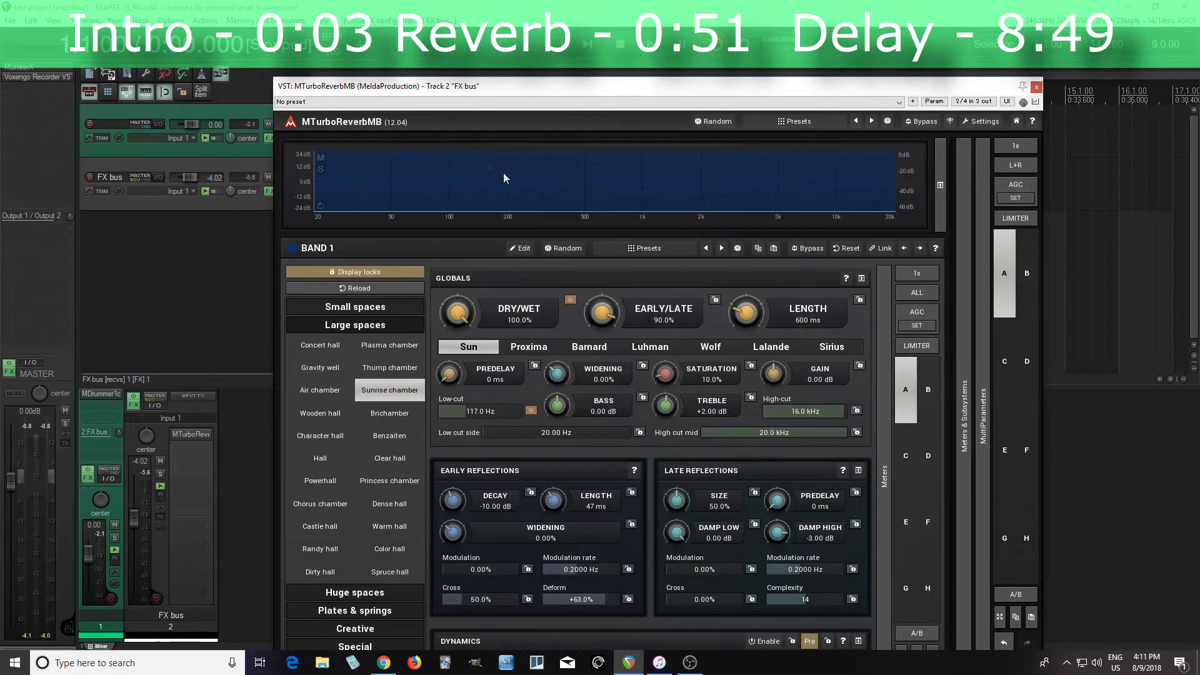
right_click(628, 194)
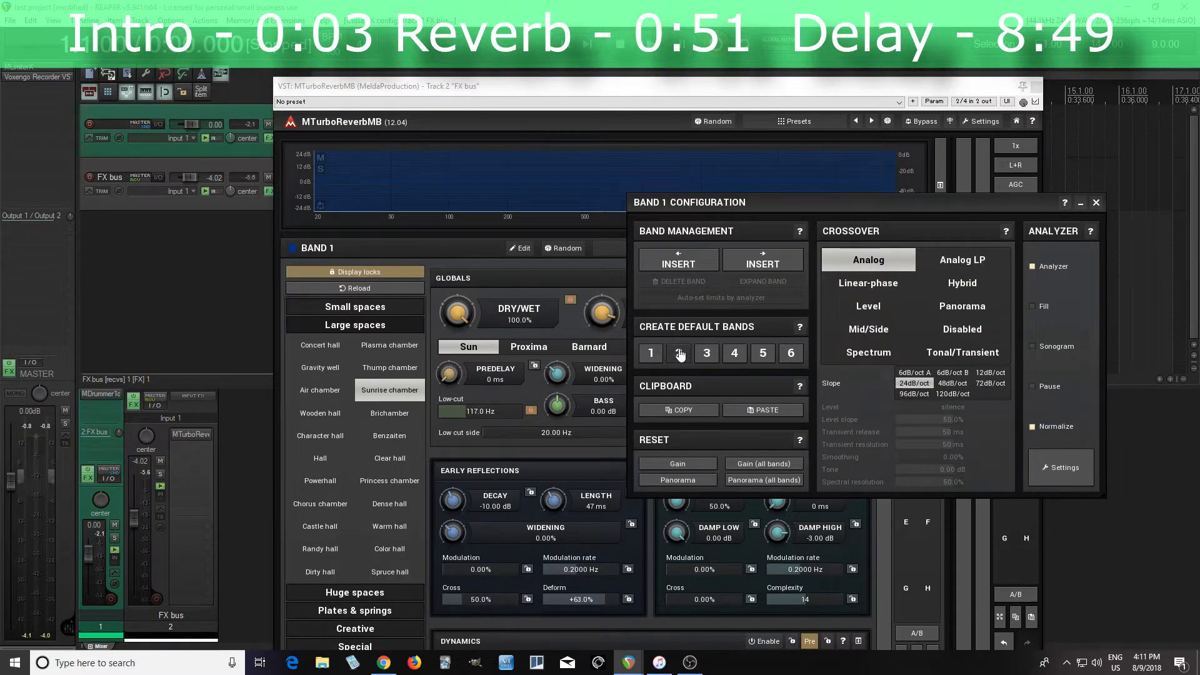
left_click(768, 254)
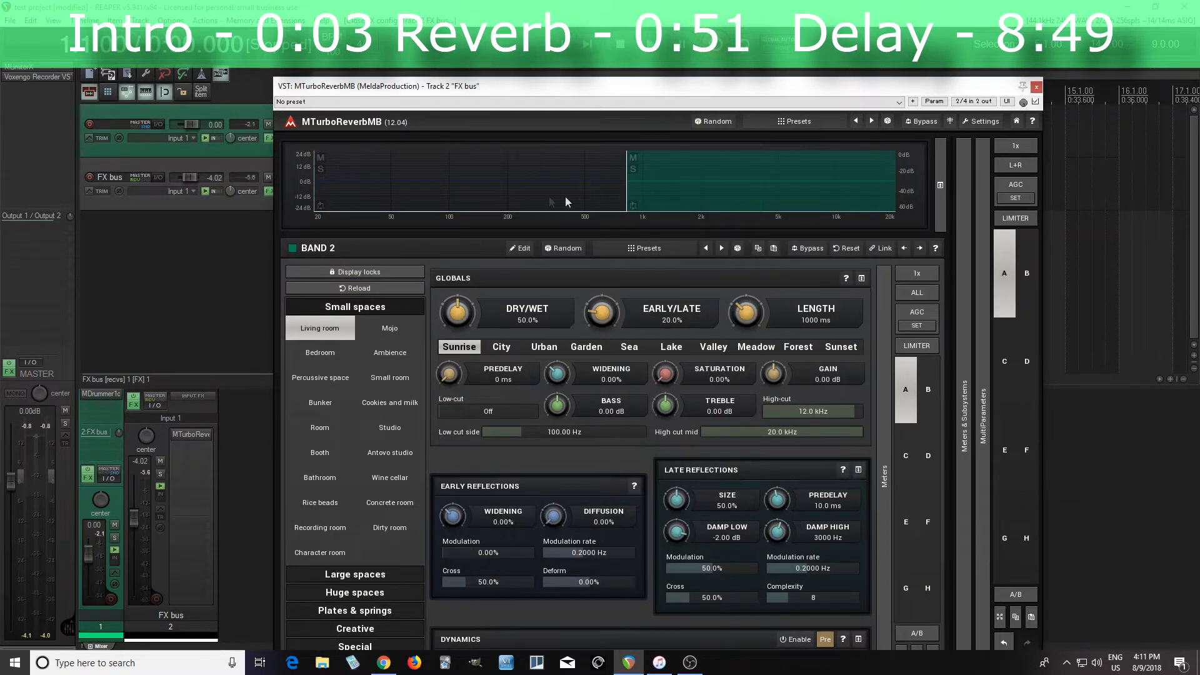
Switch the crossover mode to Level and raise its level parameter to 0.00 dB in the band 2 configuration
right_click(684, 200)
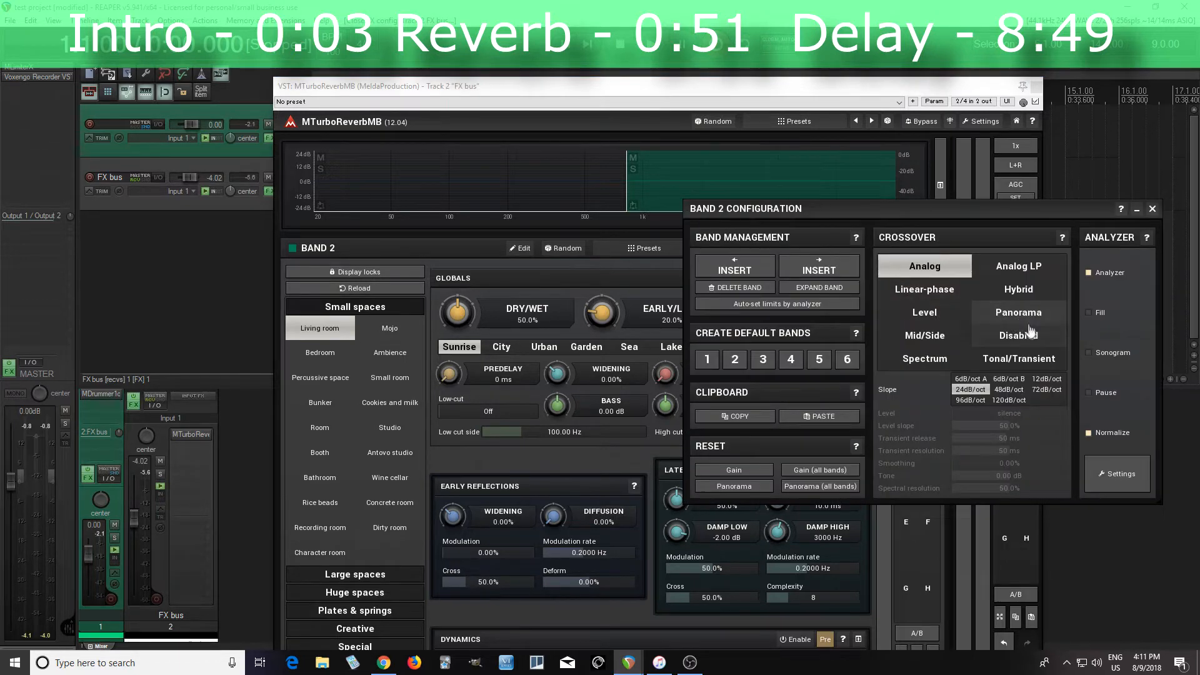
left_click(919, 323)
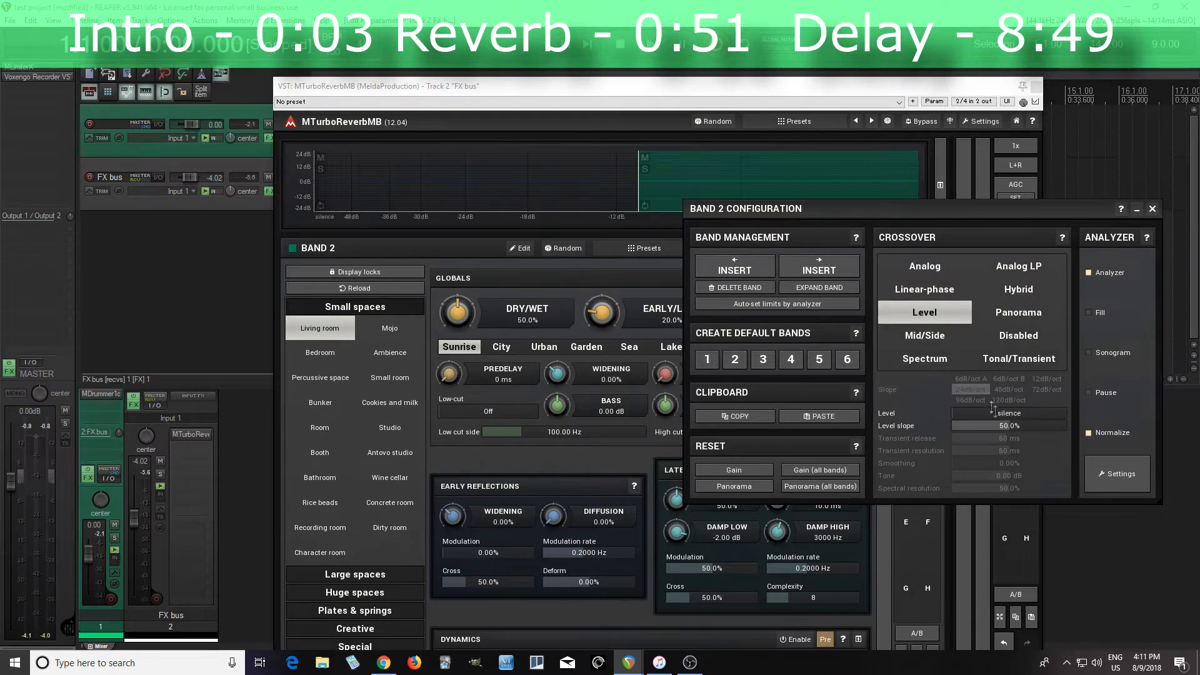
left_click_drag(1005, 418, 1005, 401)
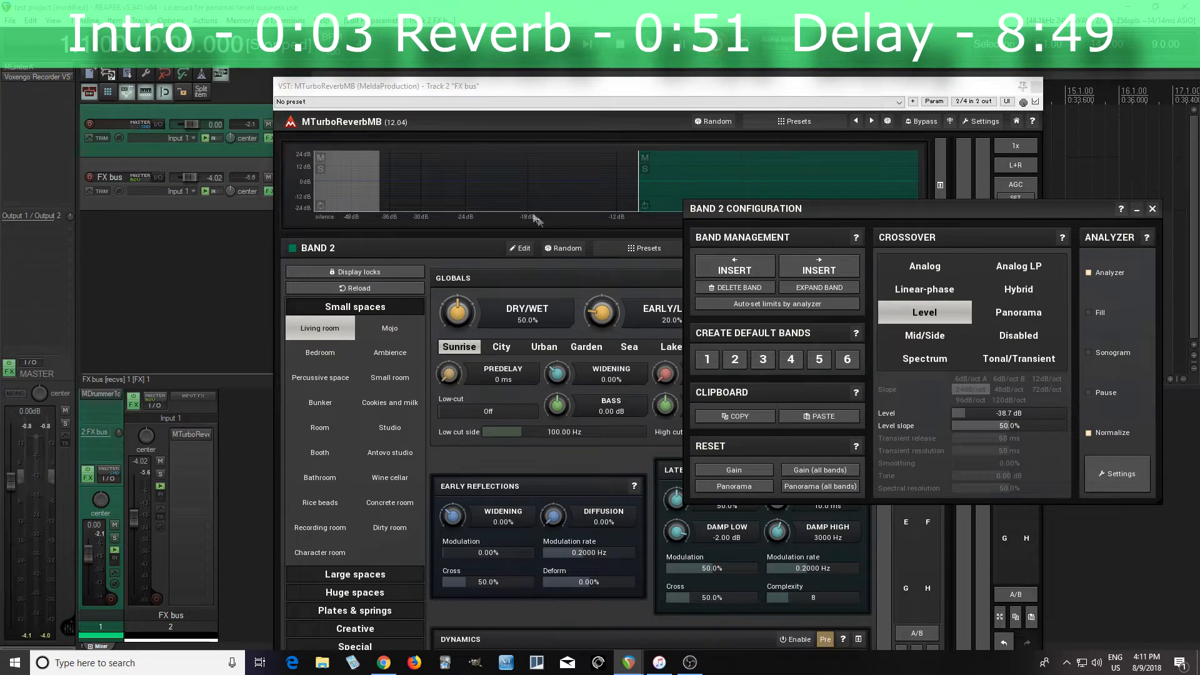
left_click_drag(1001, 417, 1001, 356)
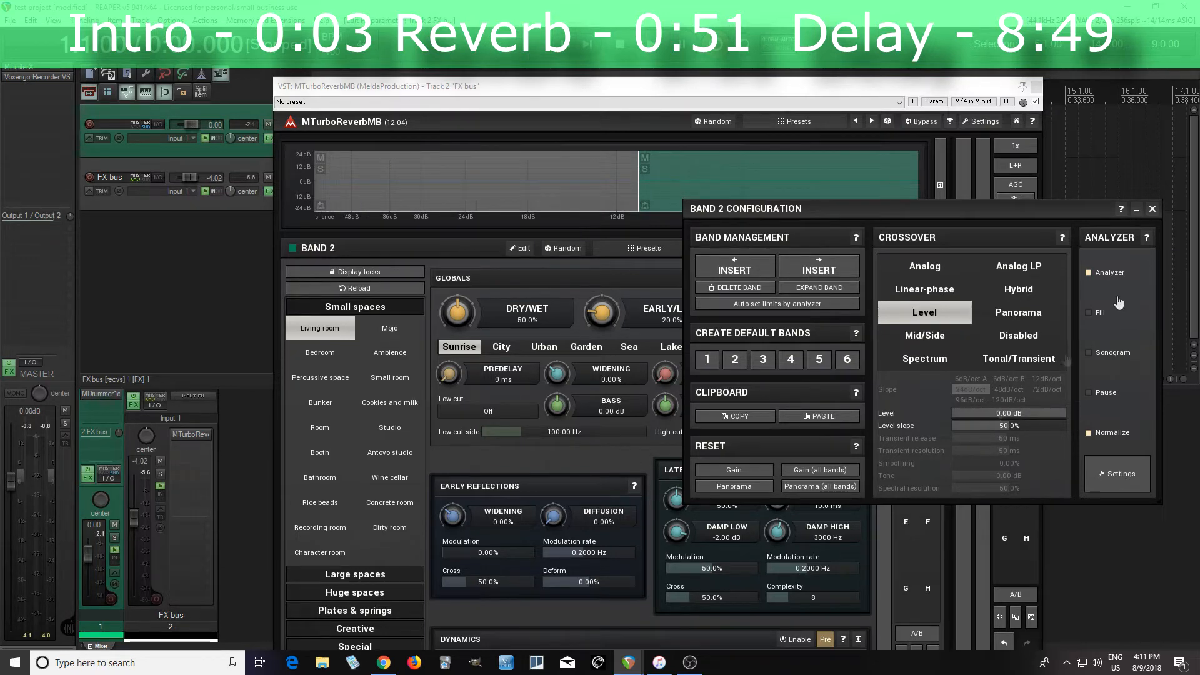
left_click(1153, 210)
Show the Large spaces reverbs for band 2 and turn on the display of parameter locks
left_click_drag(661, 85, 631, 217)
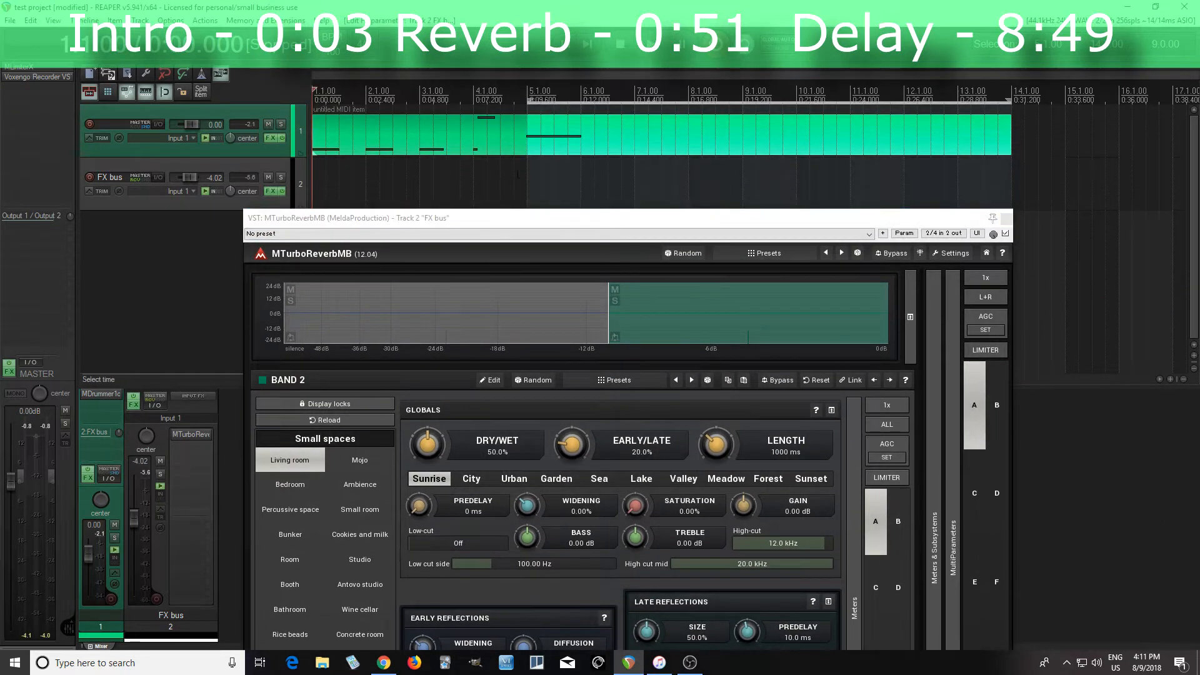
left_click_drag(574, 219, 601, 65)
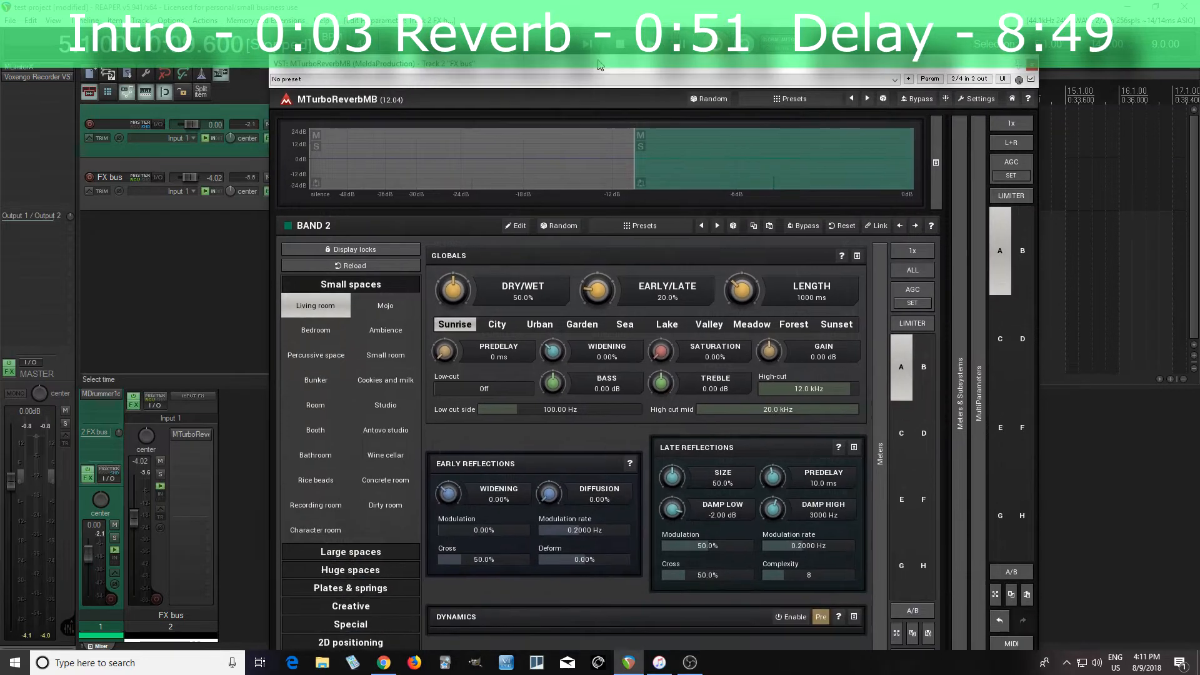
left_click(373, 552)
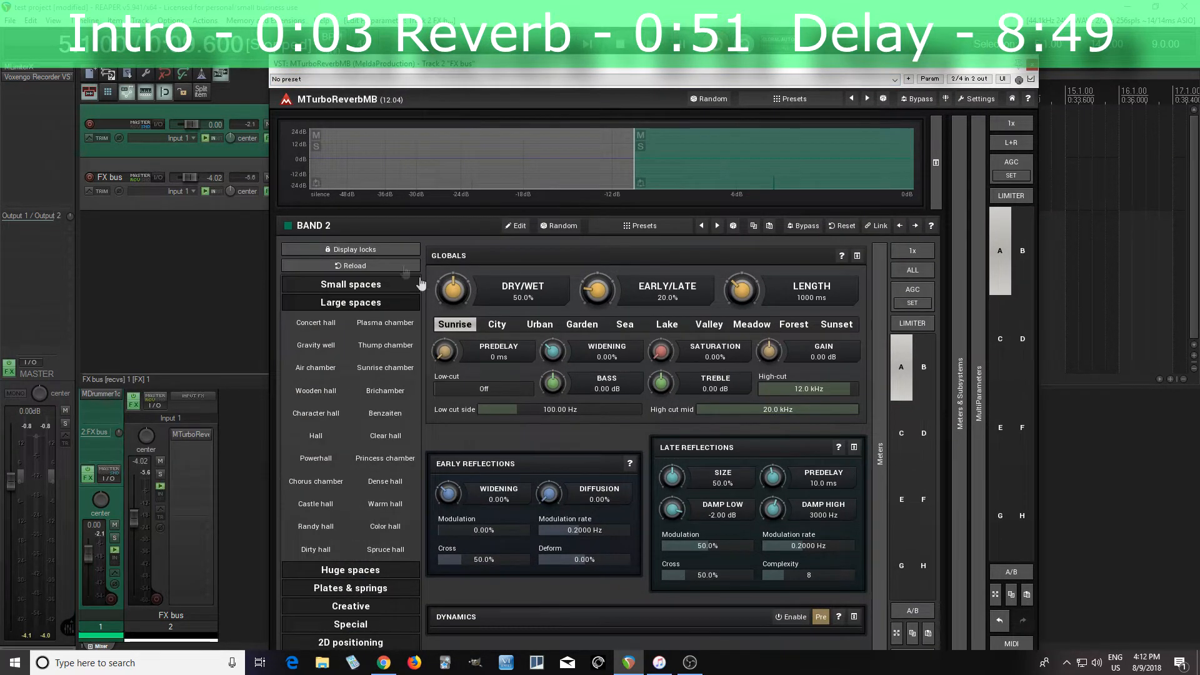
left_click(350, 249)
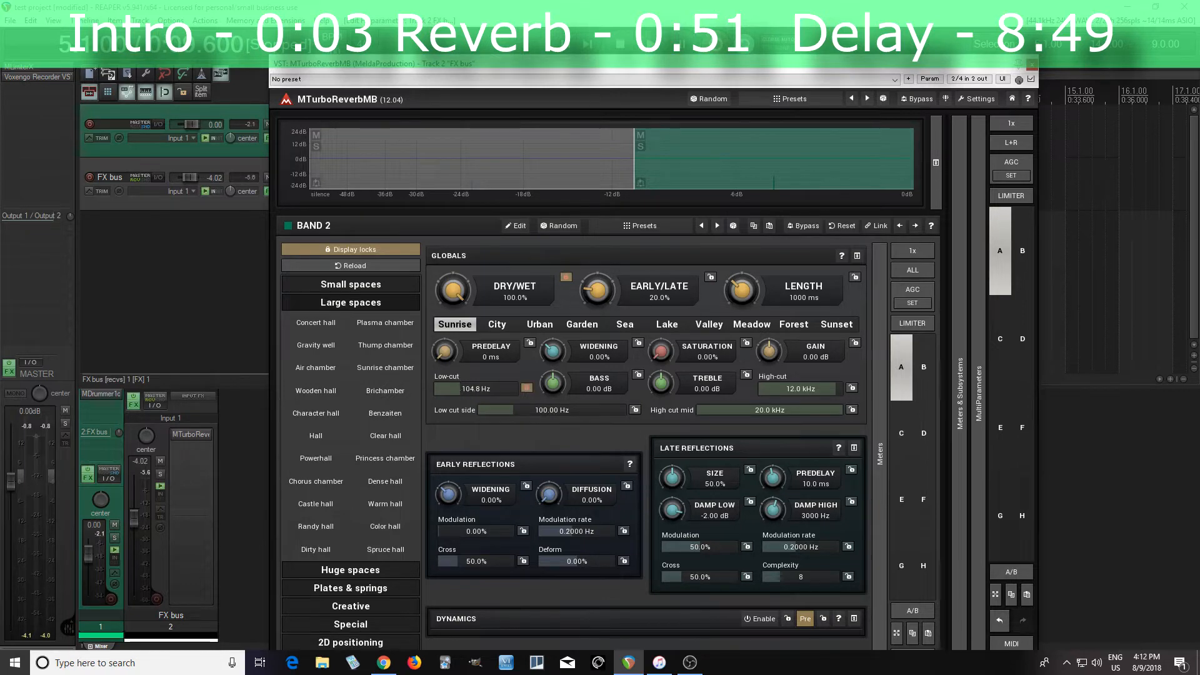
Audition the Gravity well, Brichamber, Benzaiten and Clear hall reverbs on band 2 during playback, and settle on Hall
left_click(661, 45)
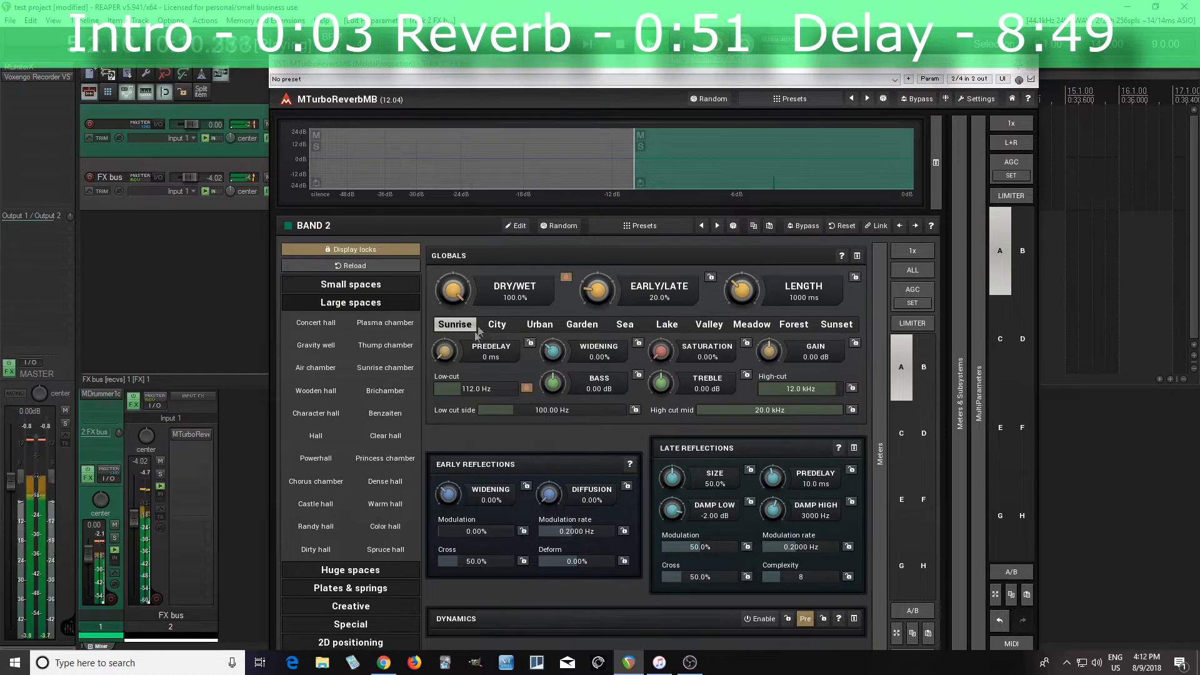
left_click(336, 343)
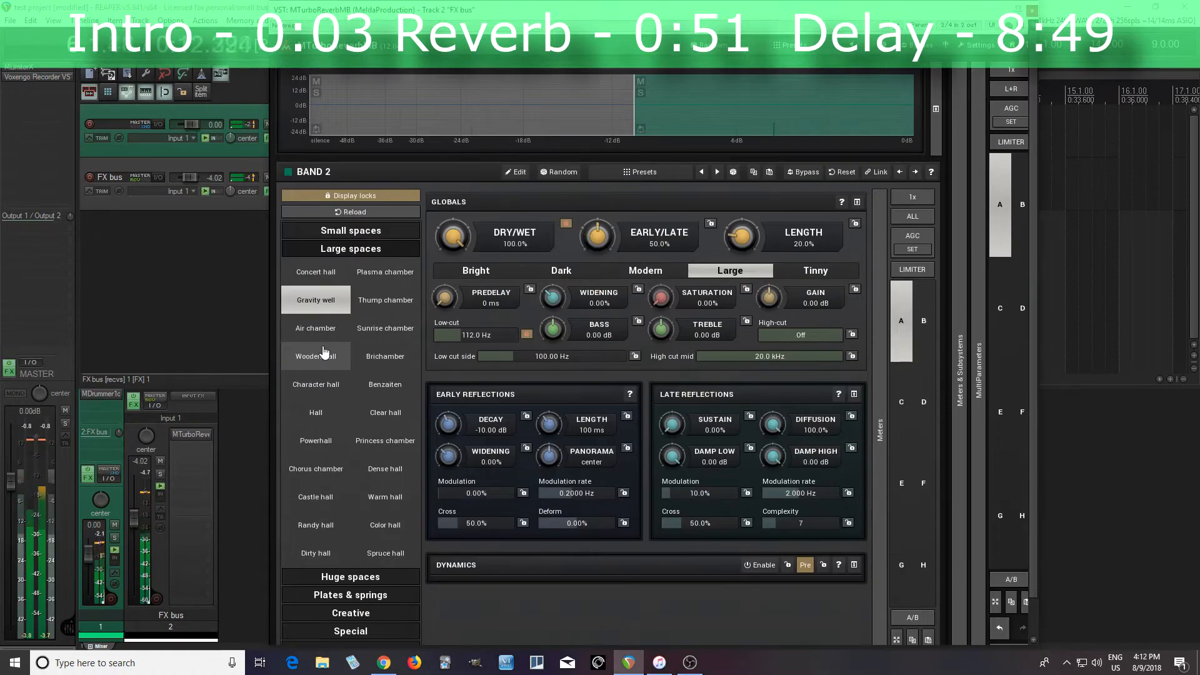
left_click(396, 364)
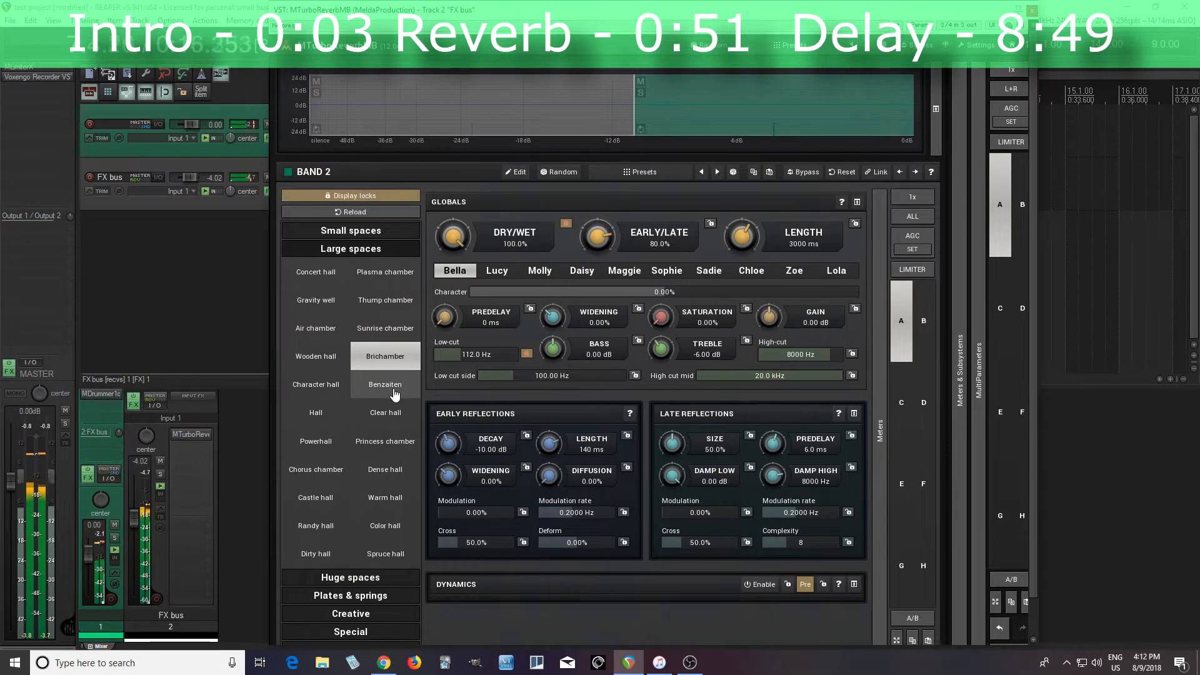
left_click(395, 391)
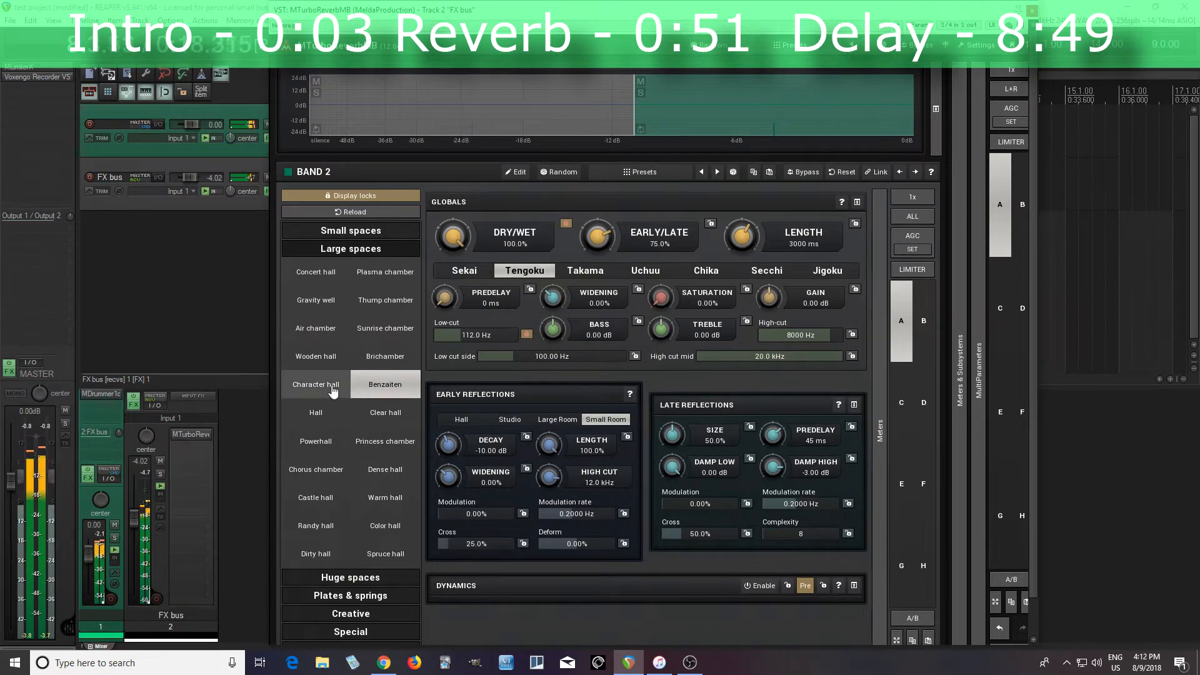
left_click(375, 414)
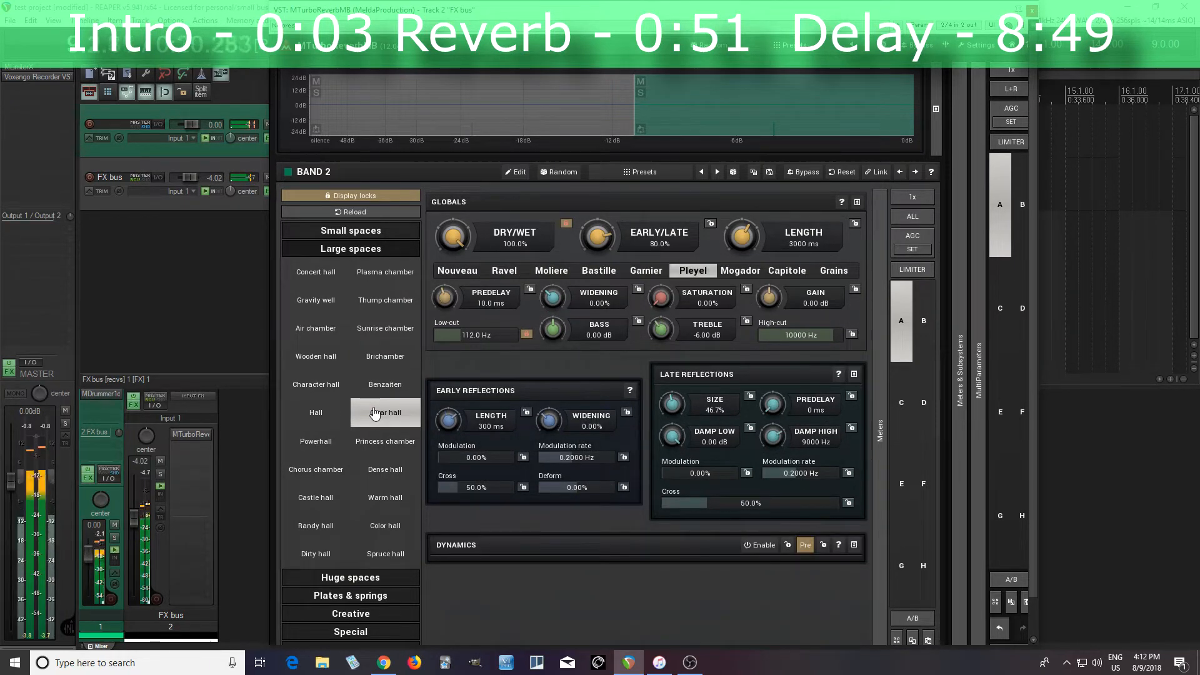
left_click(319, 420)
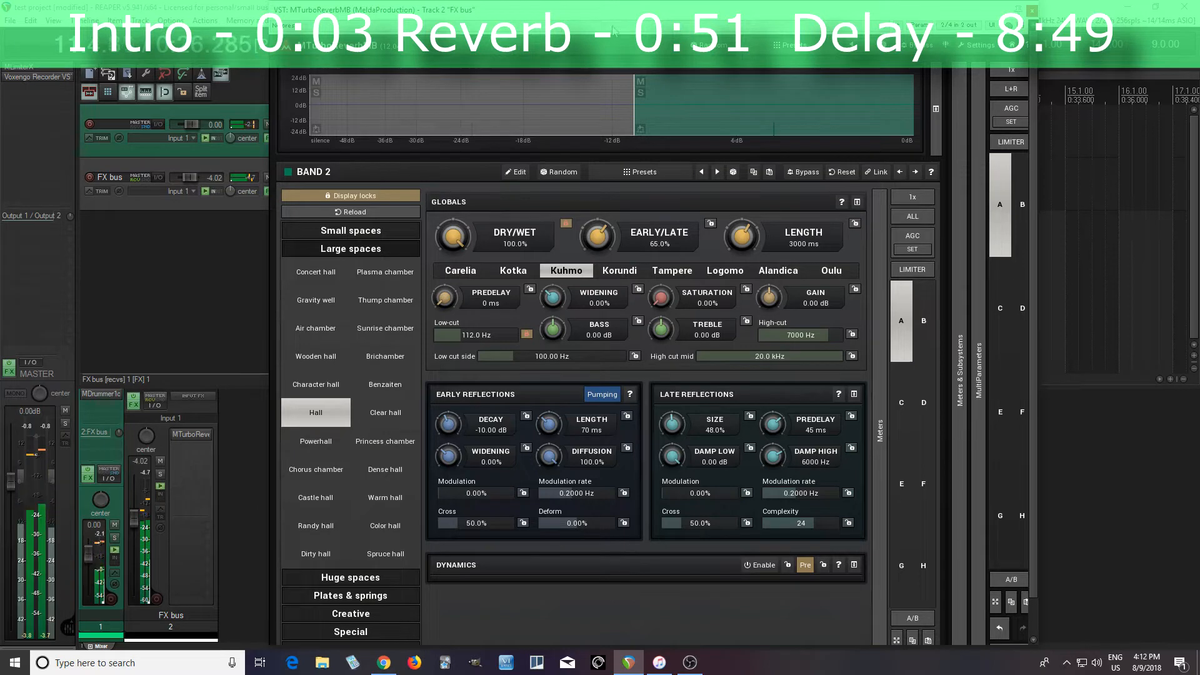
left_click_drag(605, 26, 596, 92)
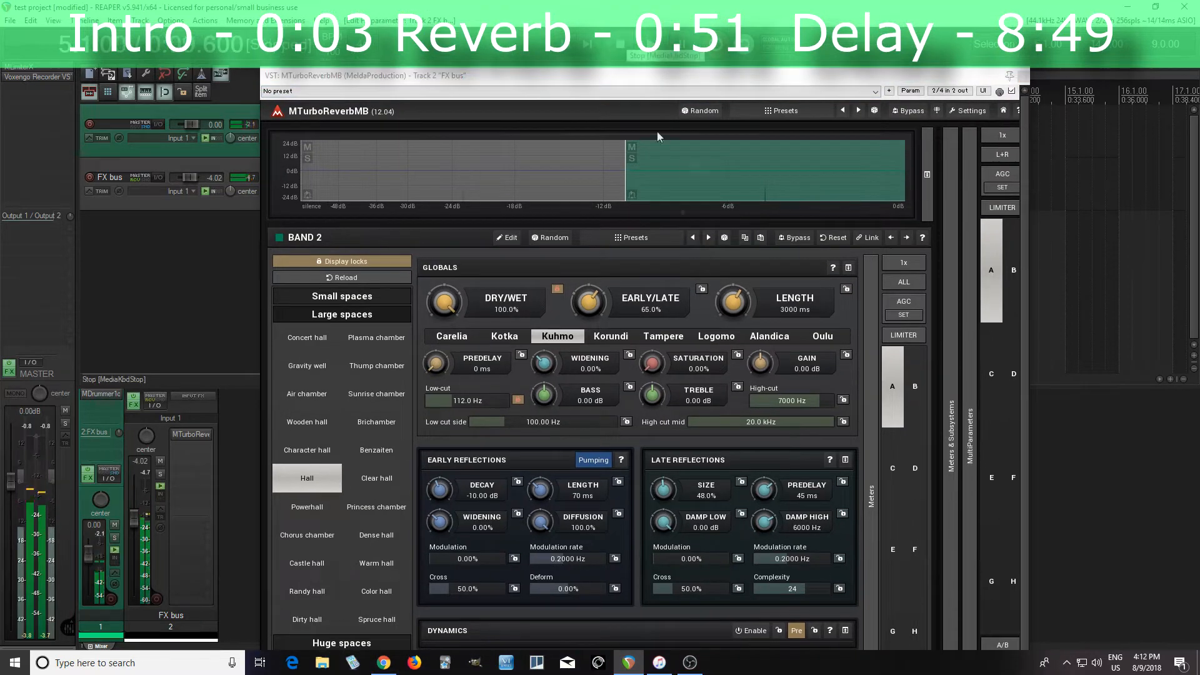
Sync band 2's global reverb length to a 1/2 note (1200 ms)
double_click(742, 310)
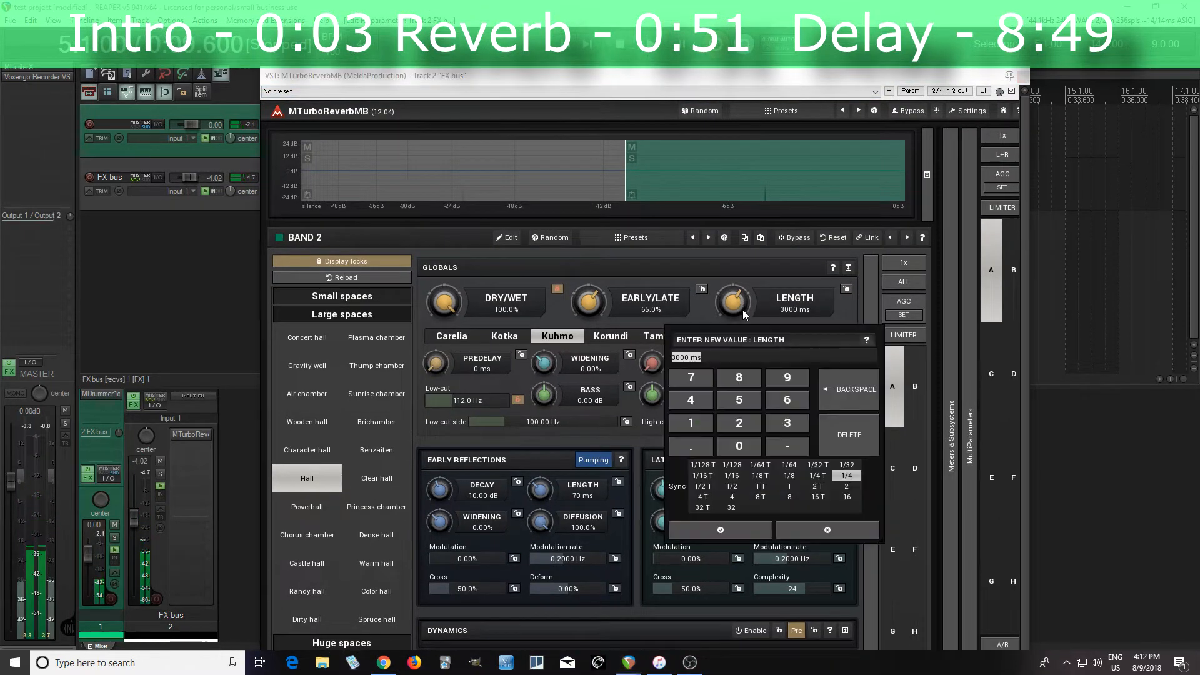
left_click(732, 486)
left_click(787, 487)
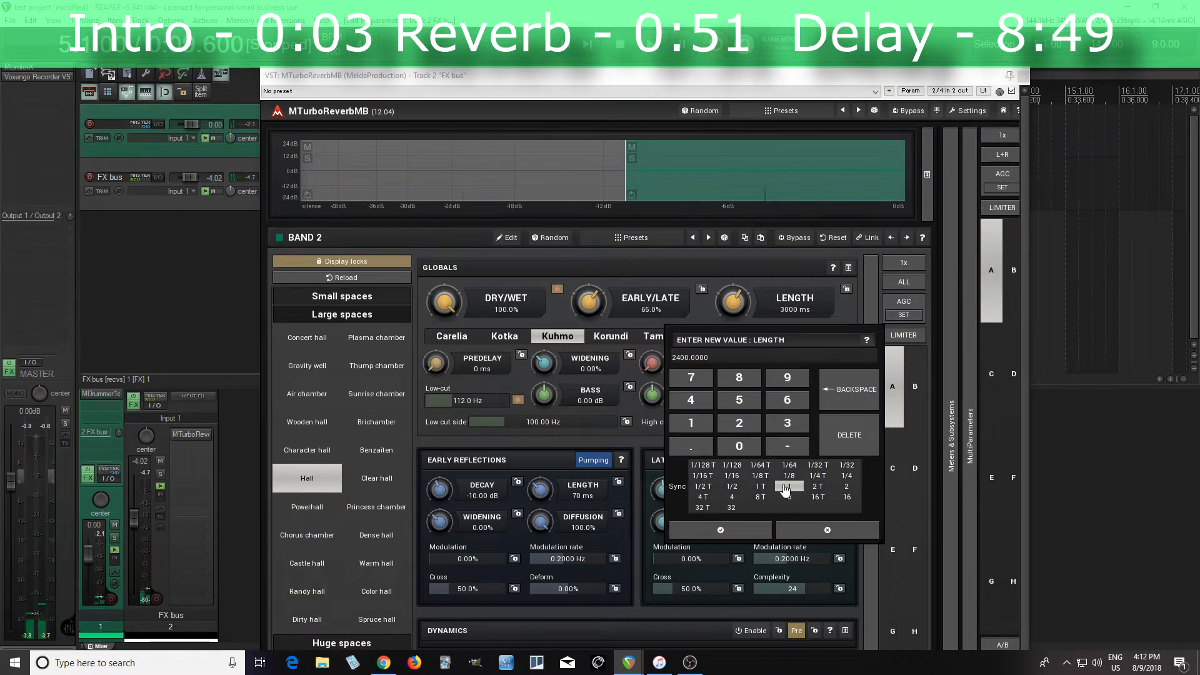
left_click(735, 488)
left_click(749, 534)
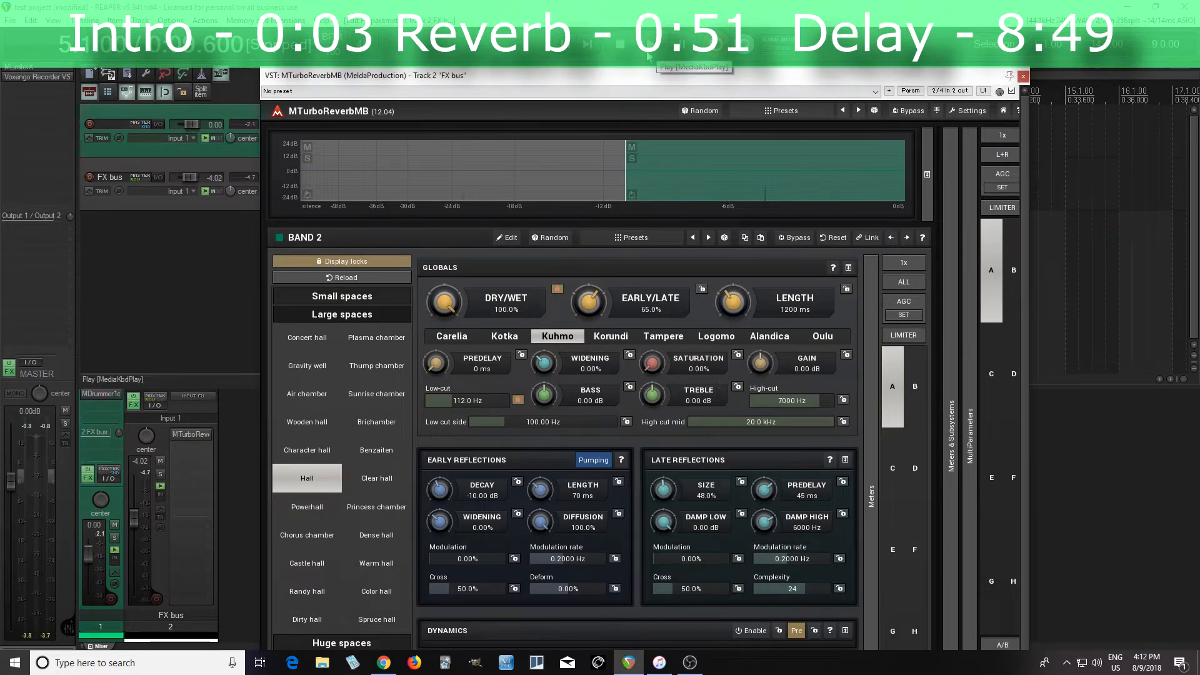
Sync band 2's global predelay to a 1/128 note (19 ms)
right_click(436, 364)
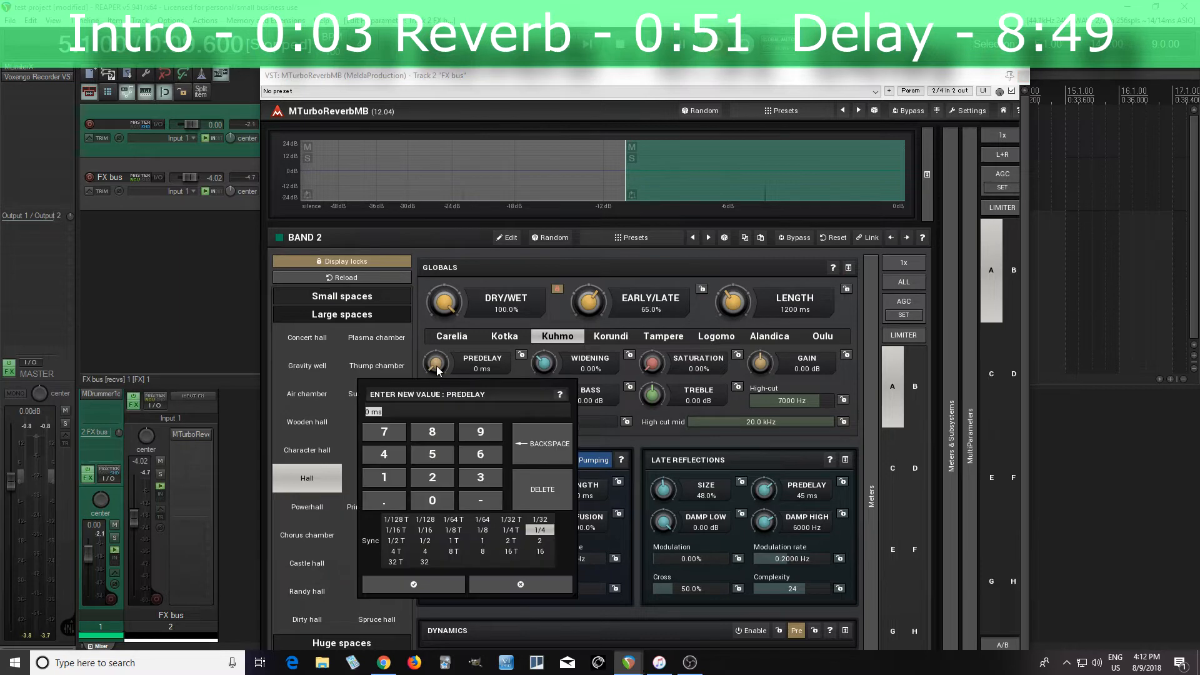
left_click(426, 520)
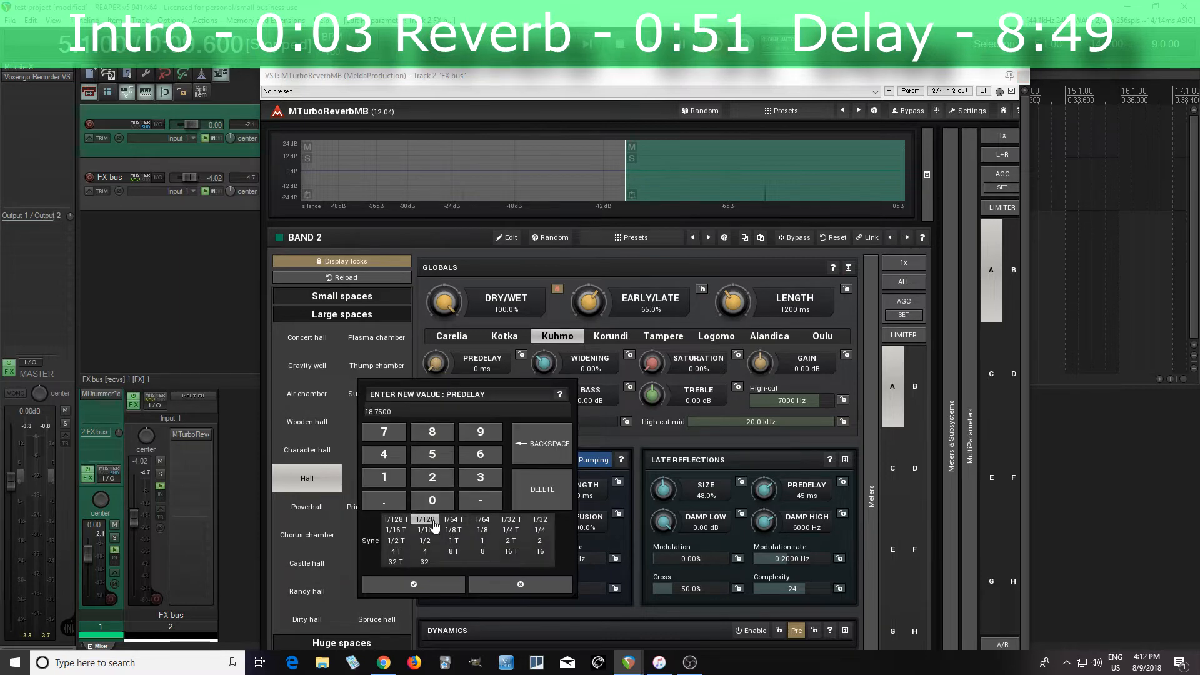
left_click(413, 584)
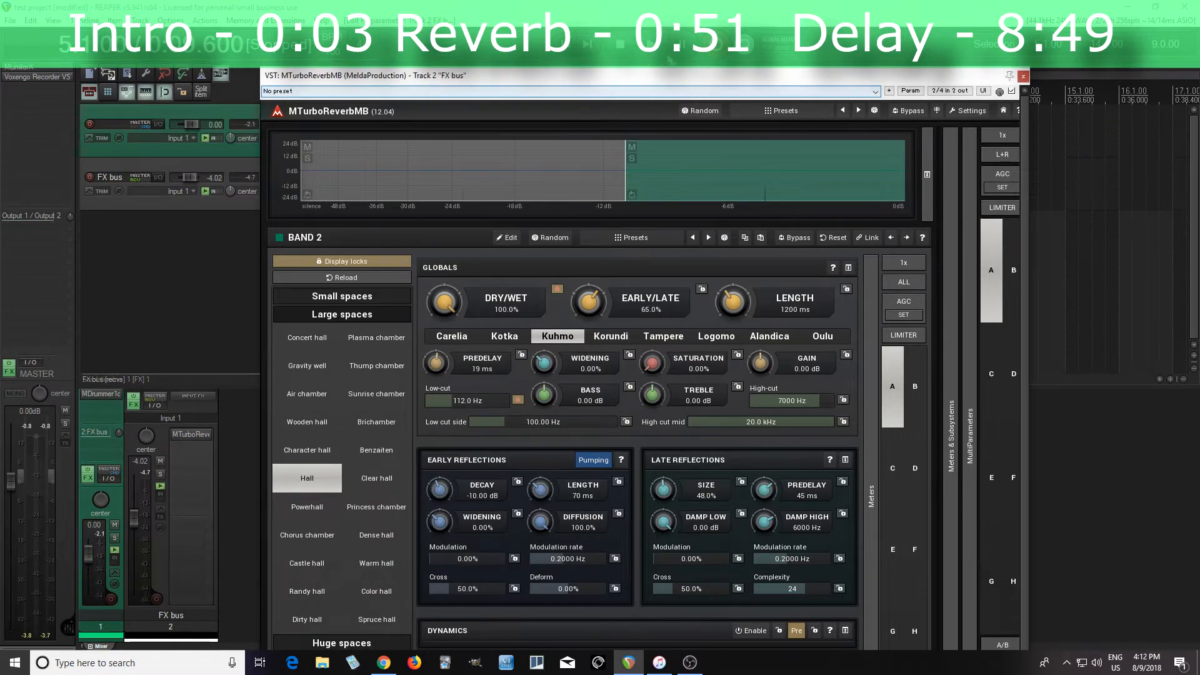
Raise band 2's low-cut to 130.7 Hz while auditioning the drums
left_click(651, 48)
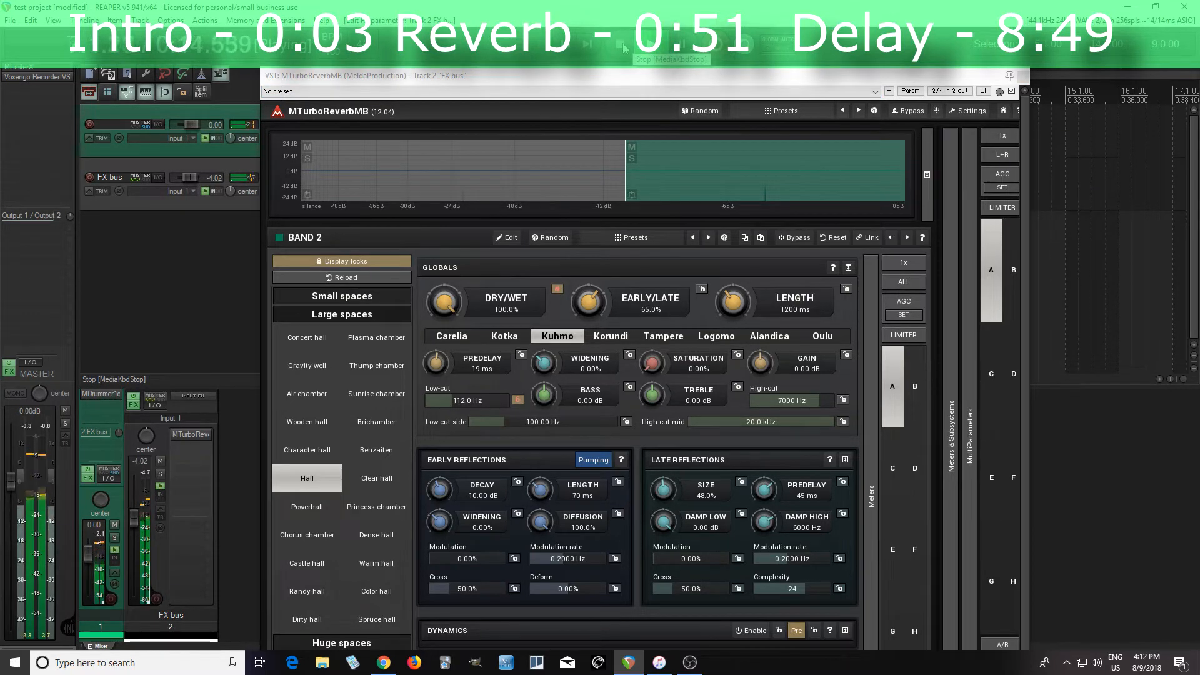
left_click_drag(459, 402, 466, 400)
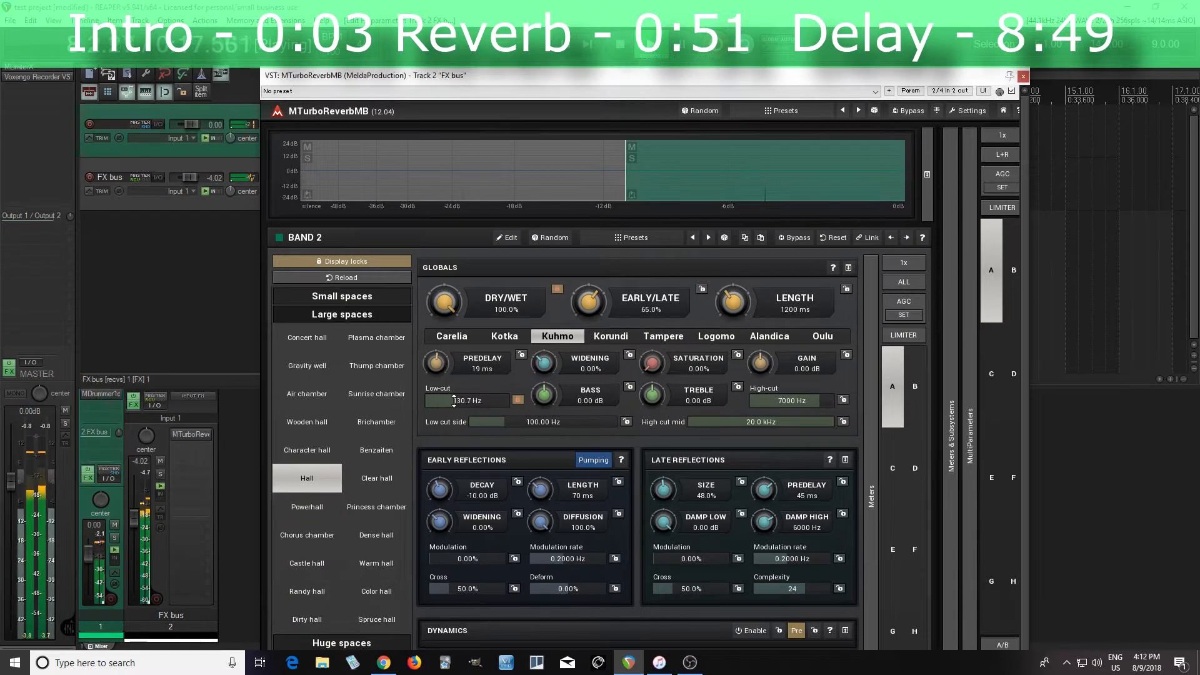
left_click(623, 54)
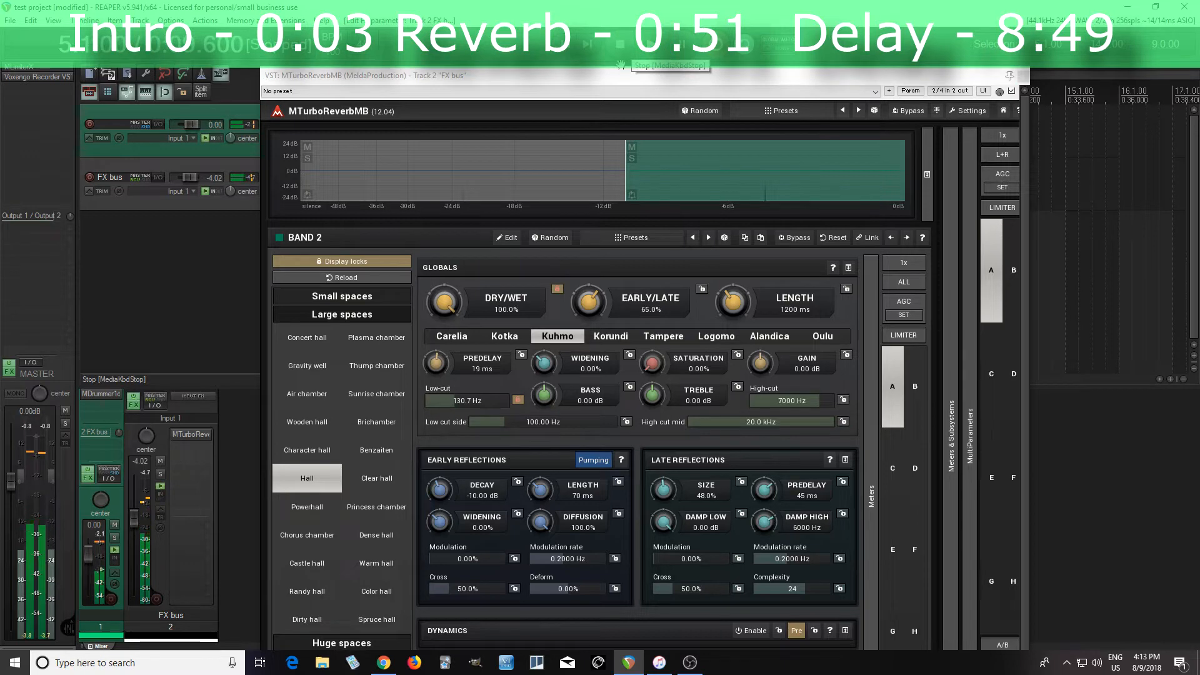
Compare the reverb during playback with the crossover level at silence and at 0.00 dB, leaving it at 0.00 dB
right_click(684, 186)
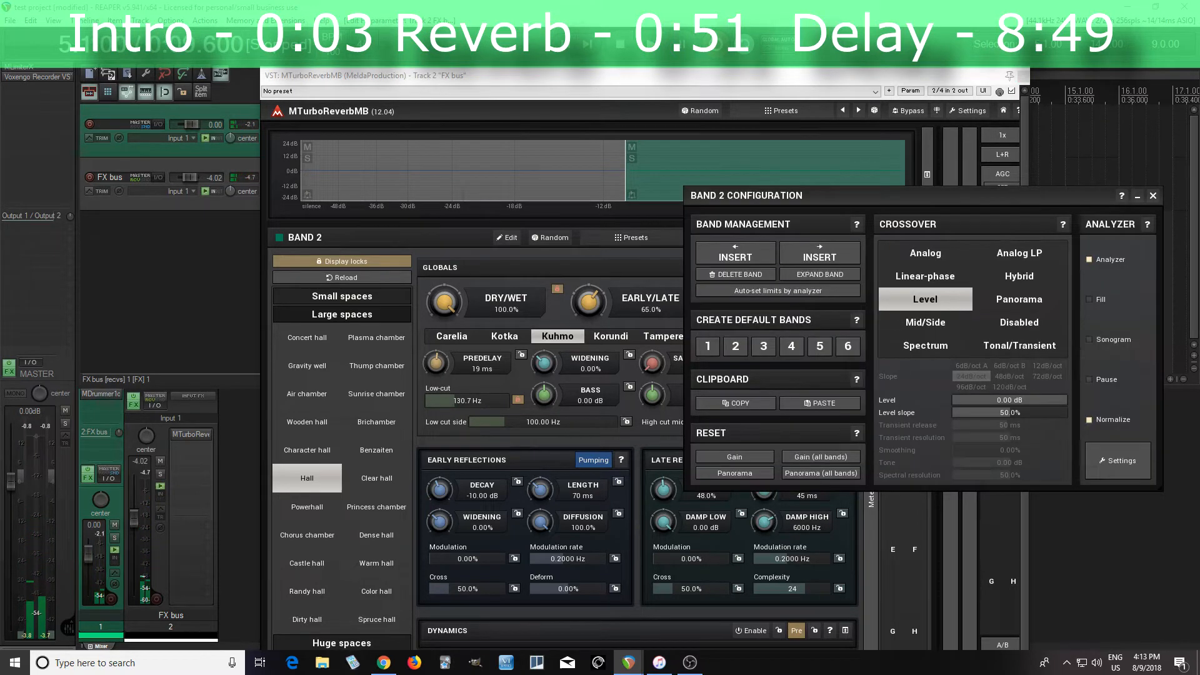
left_click_drag(1052, 400, 957, 401)
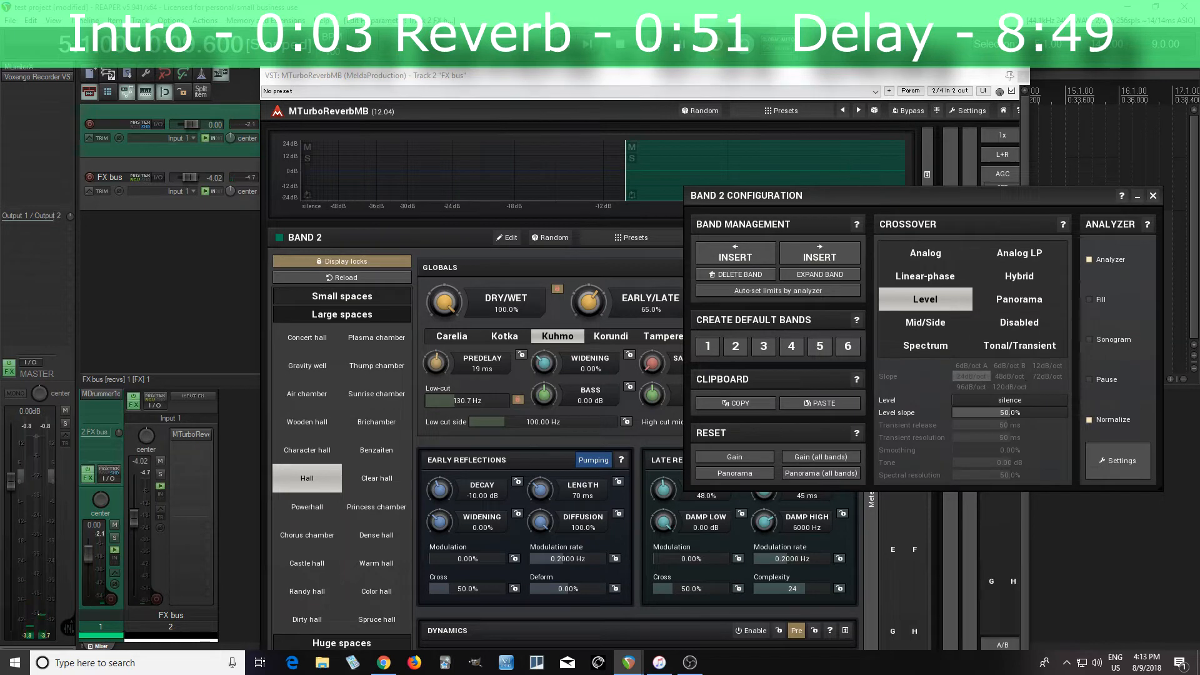
key("space")
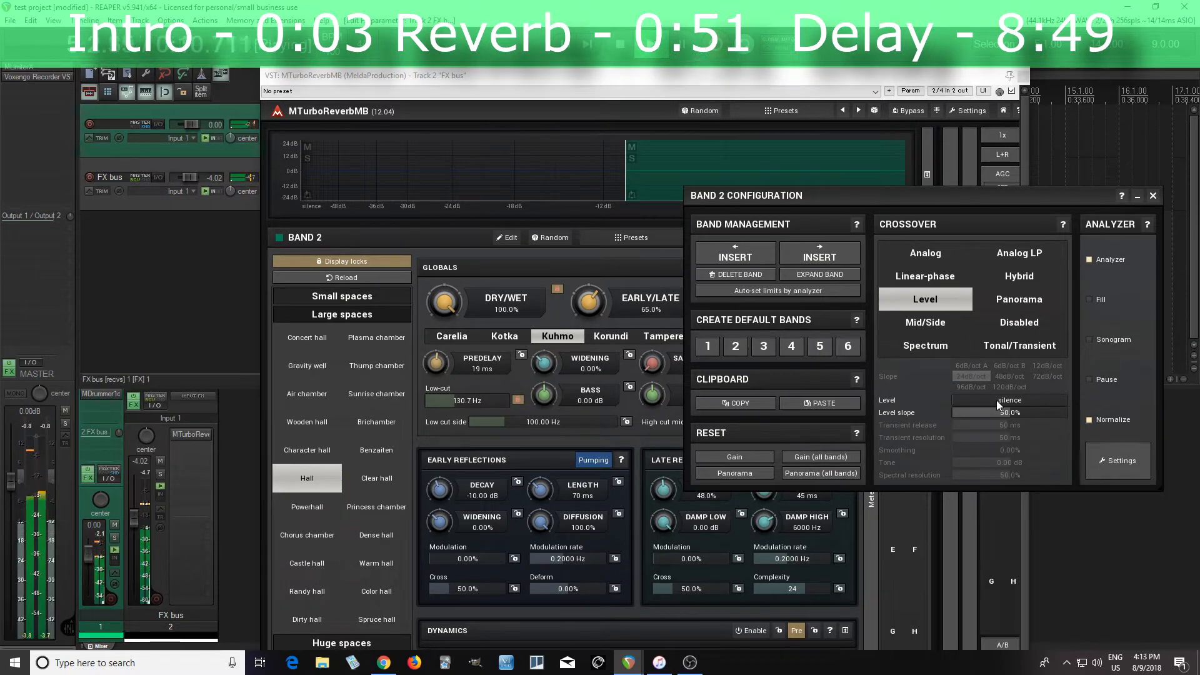
left_click_drag(996, 400, 954, 400)
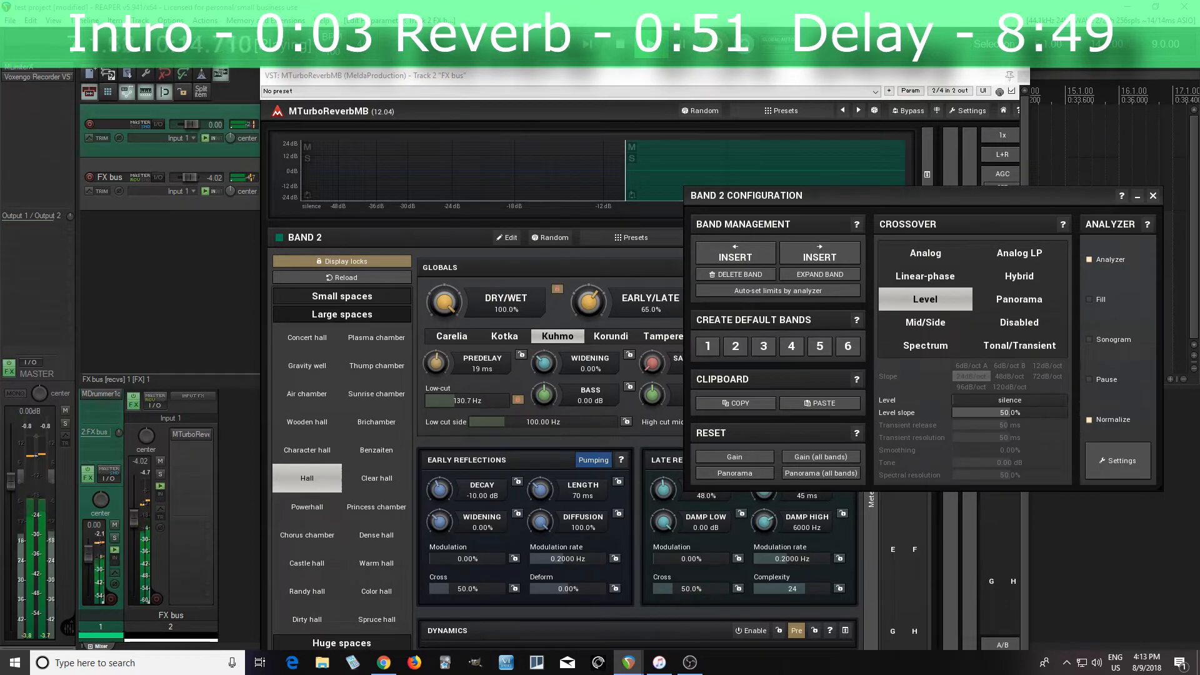
left_click_drag(954, 400, 1066, 400)
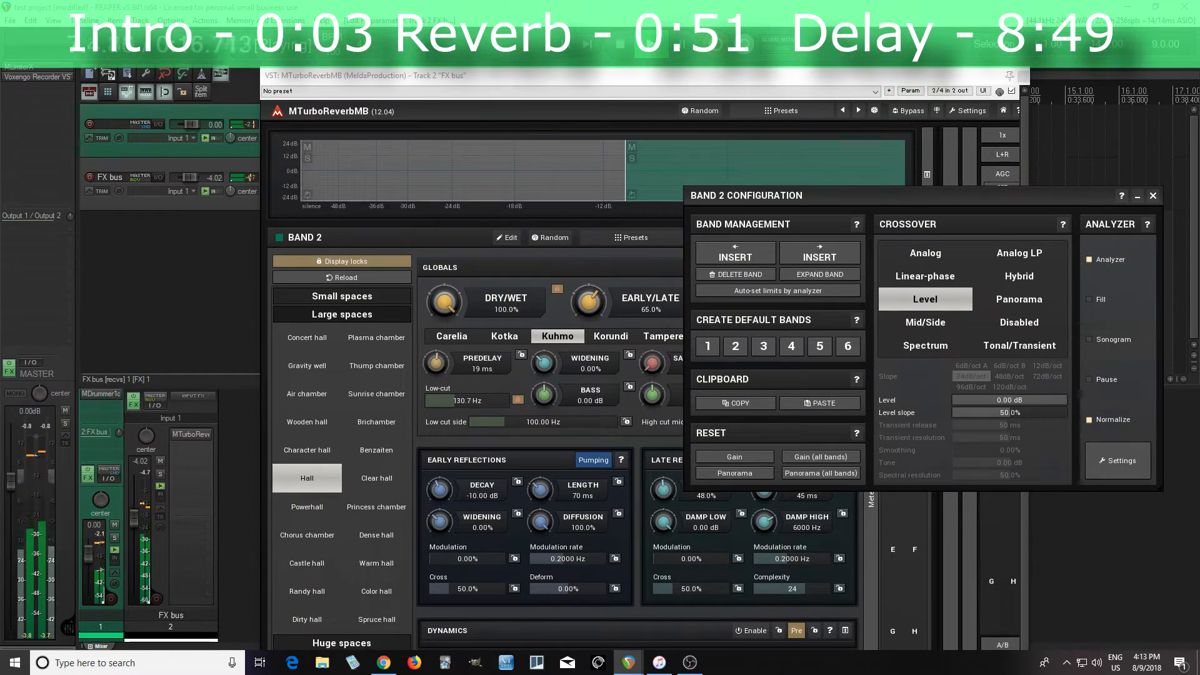
key("XF86AudioStop")
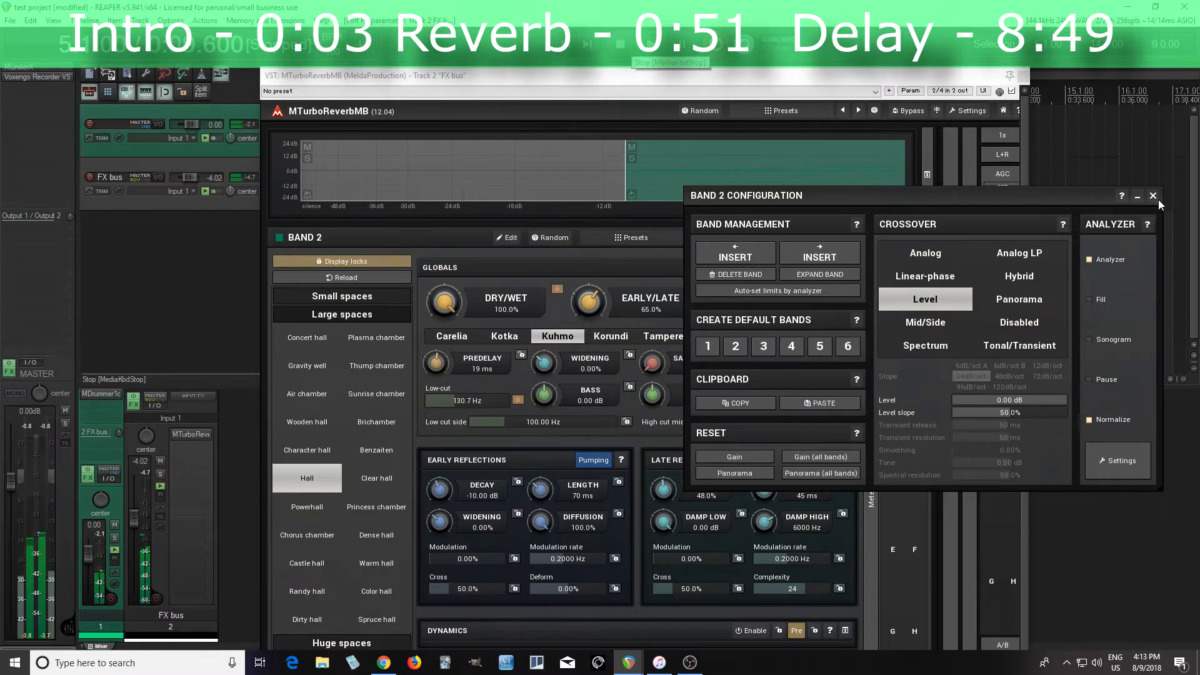
Close band 2's crossover configuration, look over both bands' reverb settings, and show the meters and subsystems
left_click(1154, 197)
left_click(479, 194)
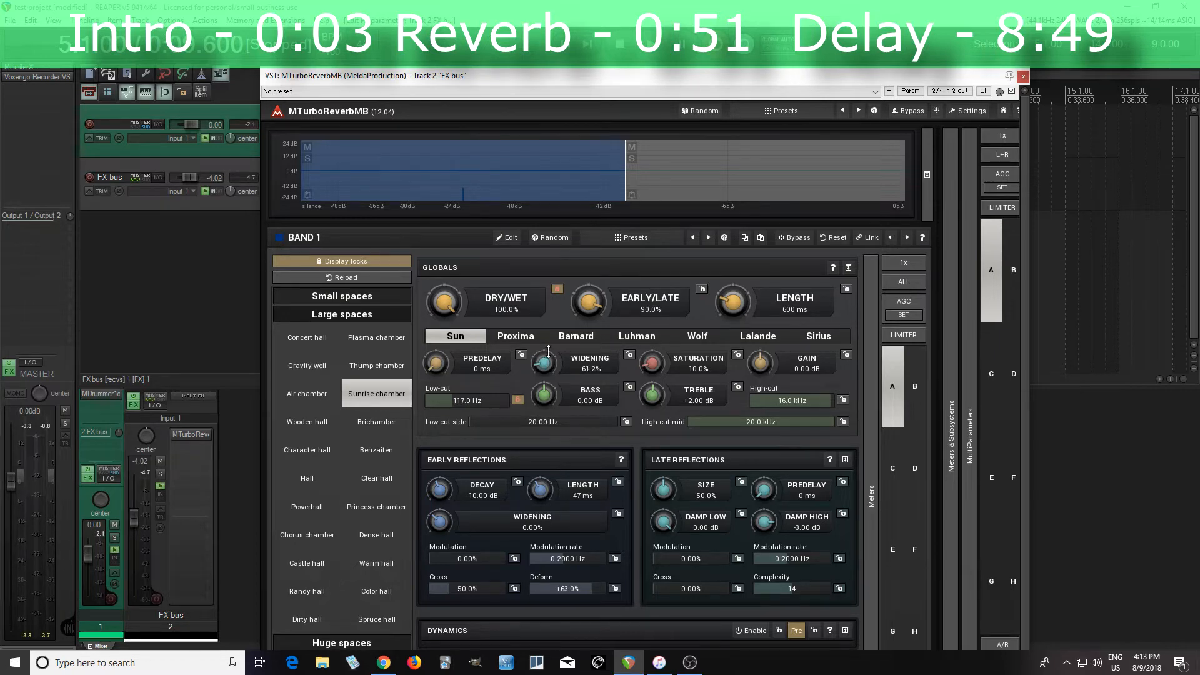
left_click(664, 178)
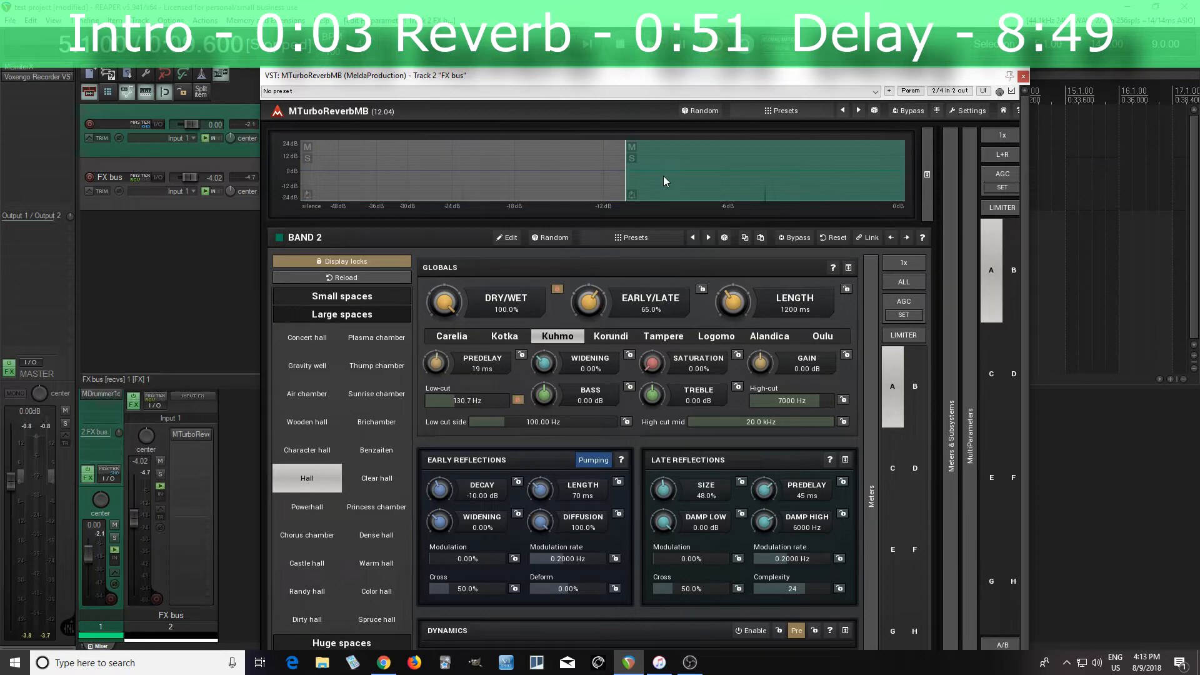
left_click(952, 400)
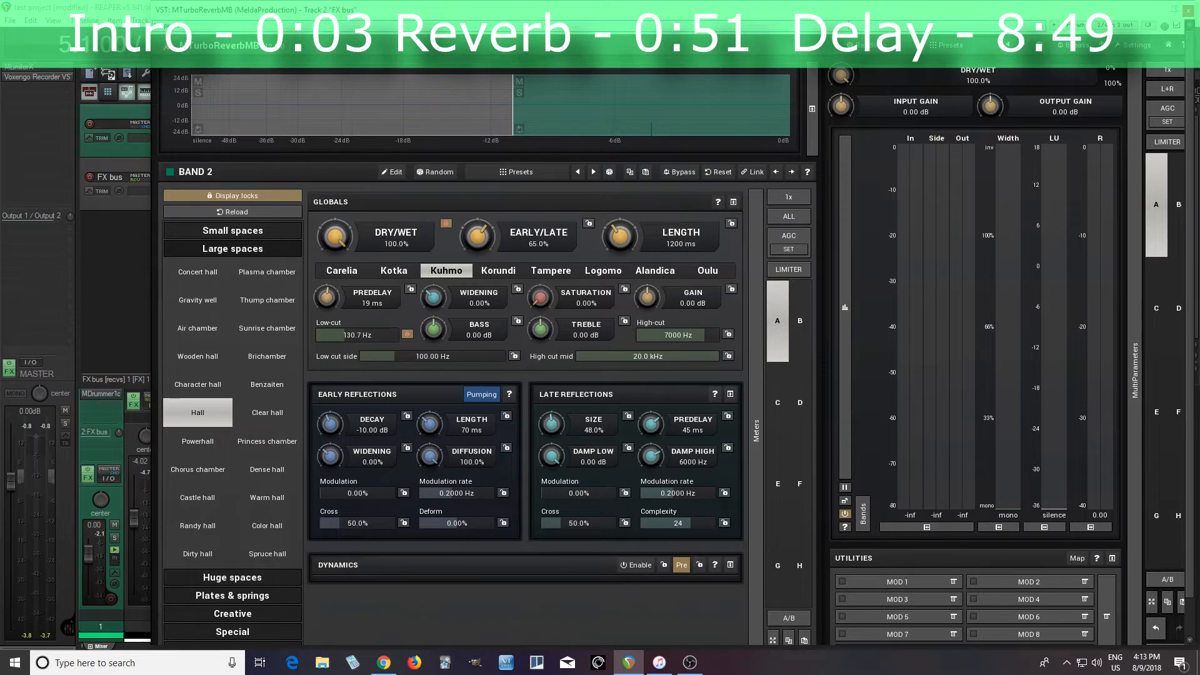
left_click_drag(829, 19, 738, 59)
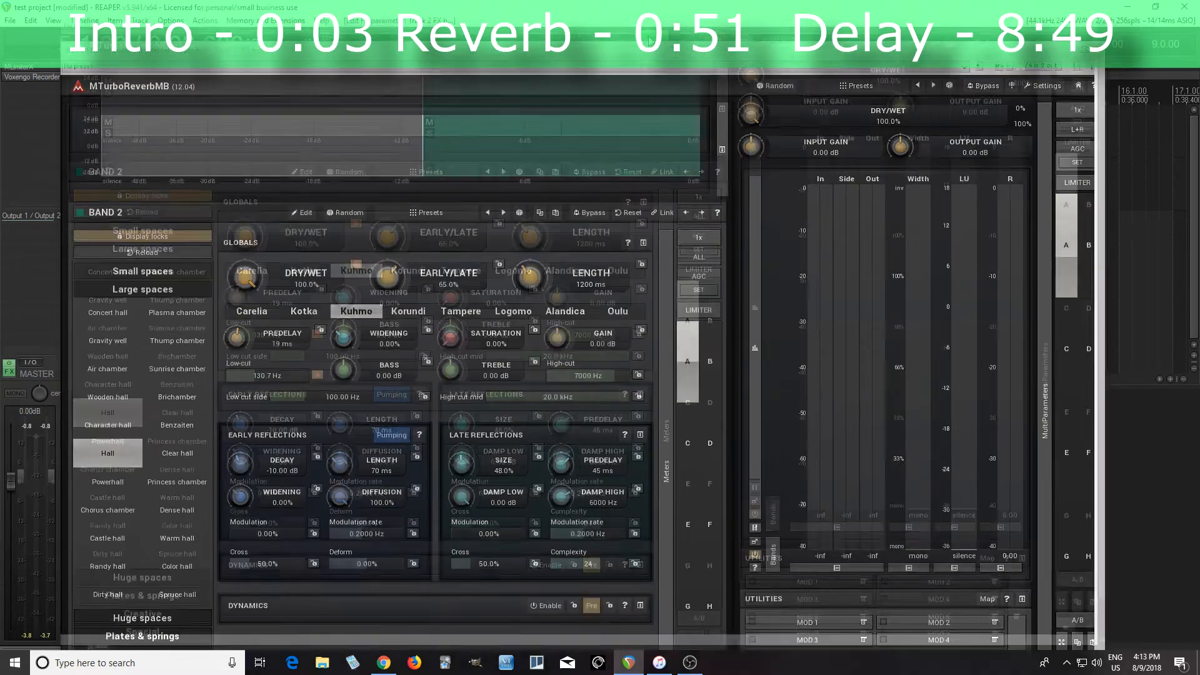
Set band 2's global gain to +1.00 dB while auditioning the drums
key("space")
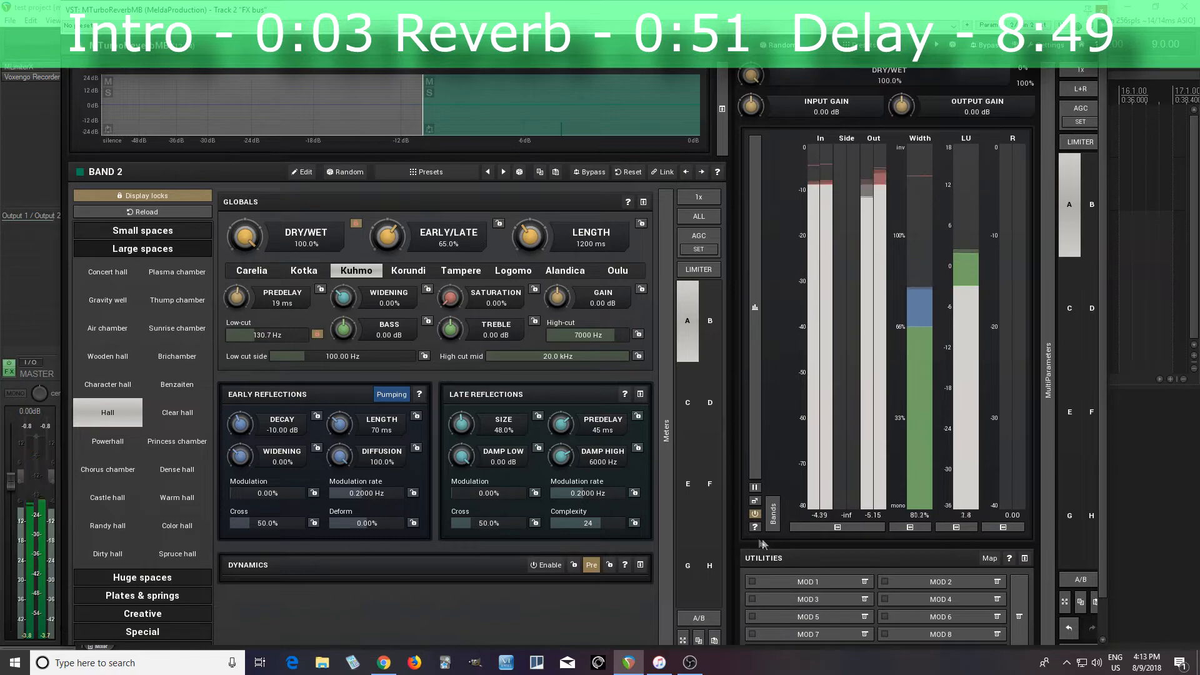
double_click(556, 299)
left_click(514, 418)
left_click(557, 460)
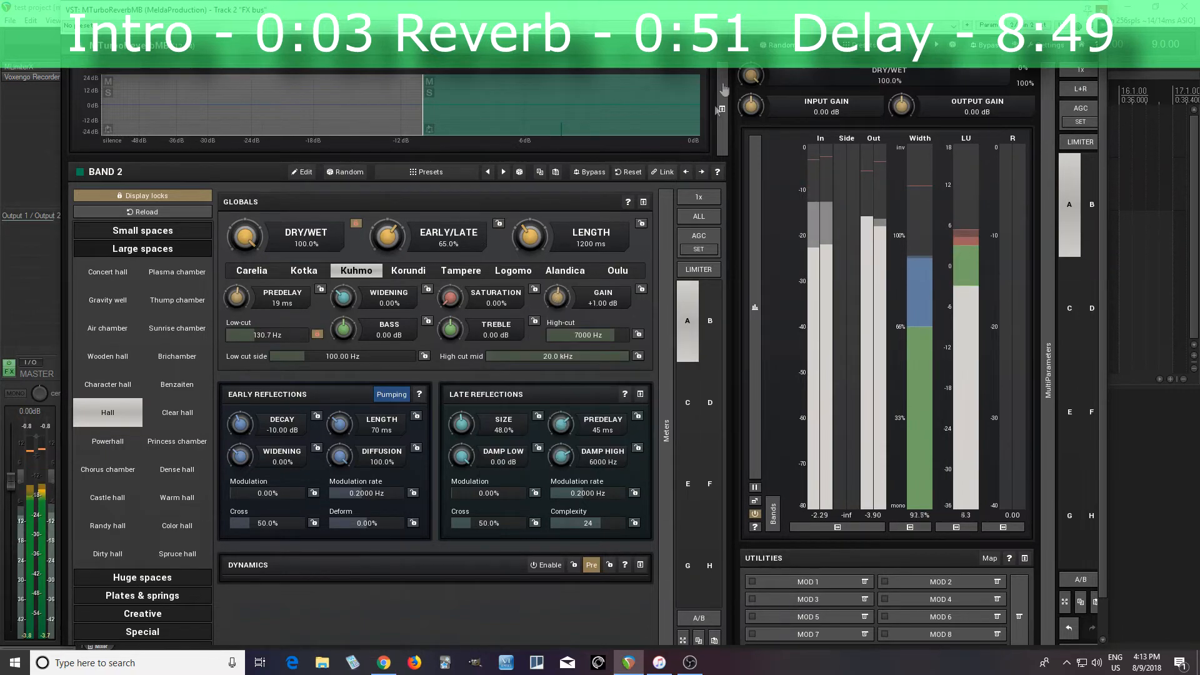
left_click_drag(735, 14, 759, 96)
left_click(623, 45)
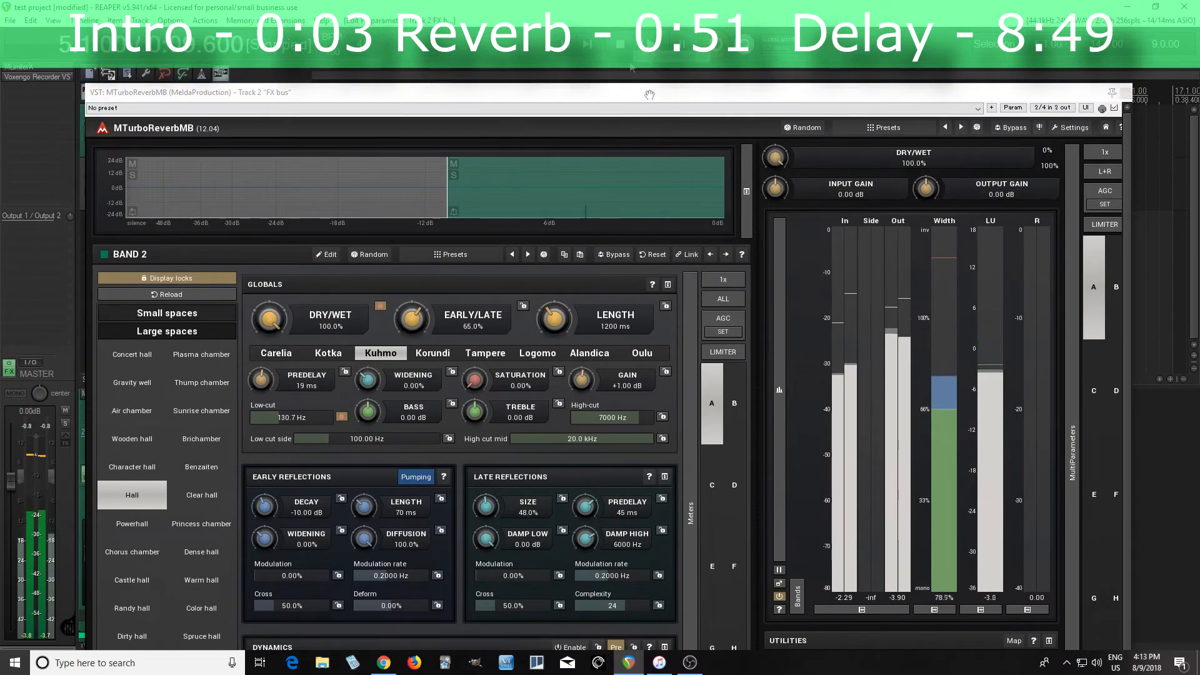
With the crossover level lowered to silence during playback, set band 1's global gain to +2.69 dB
right_click(670, 186)
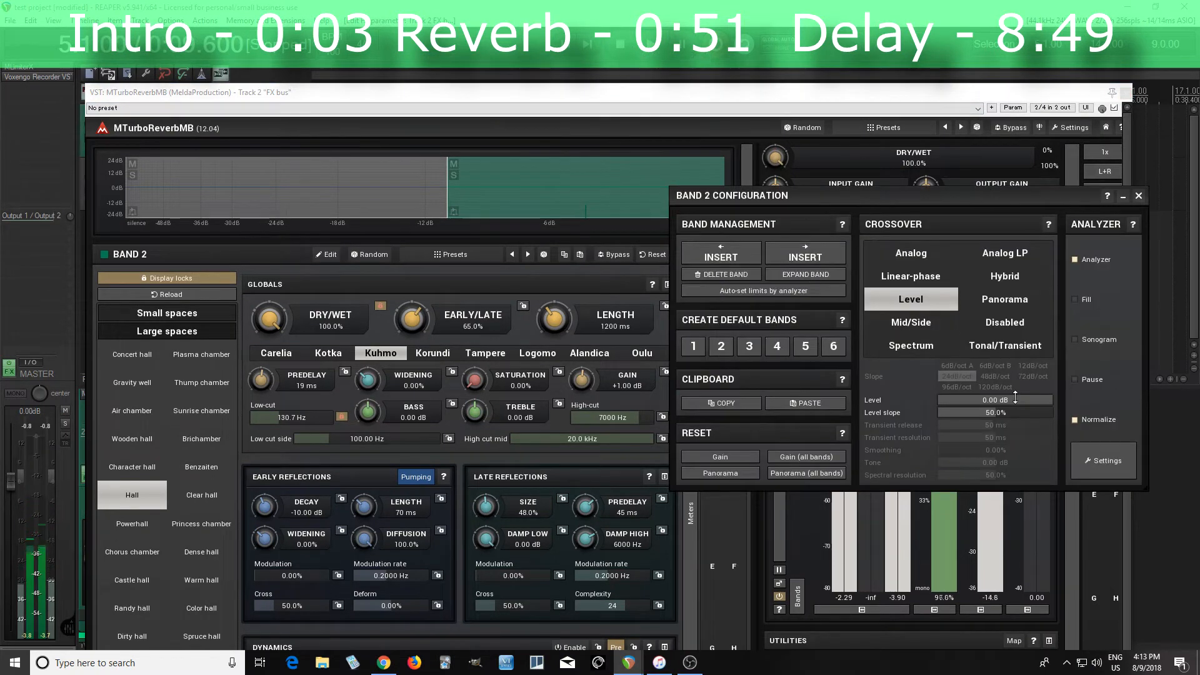
left_click(653, 47)
left_click(1139, 196)
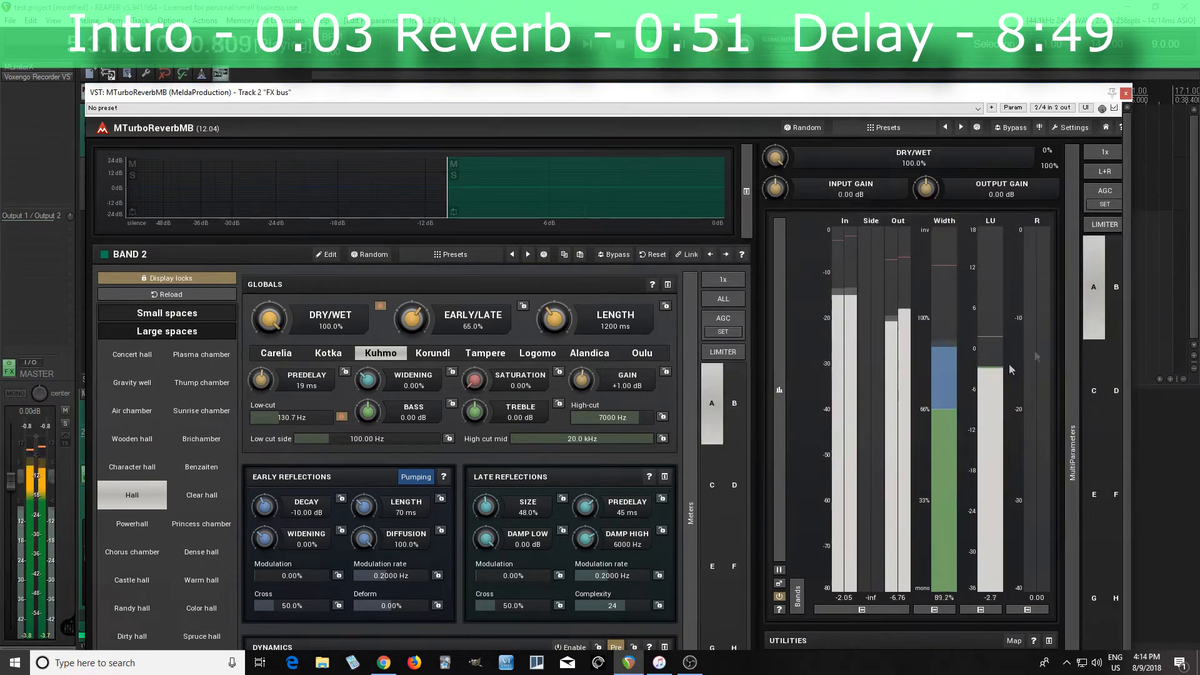
left_click(382, 203)
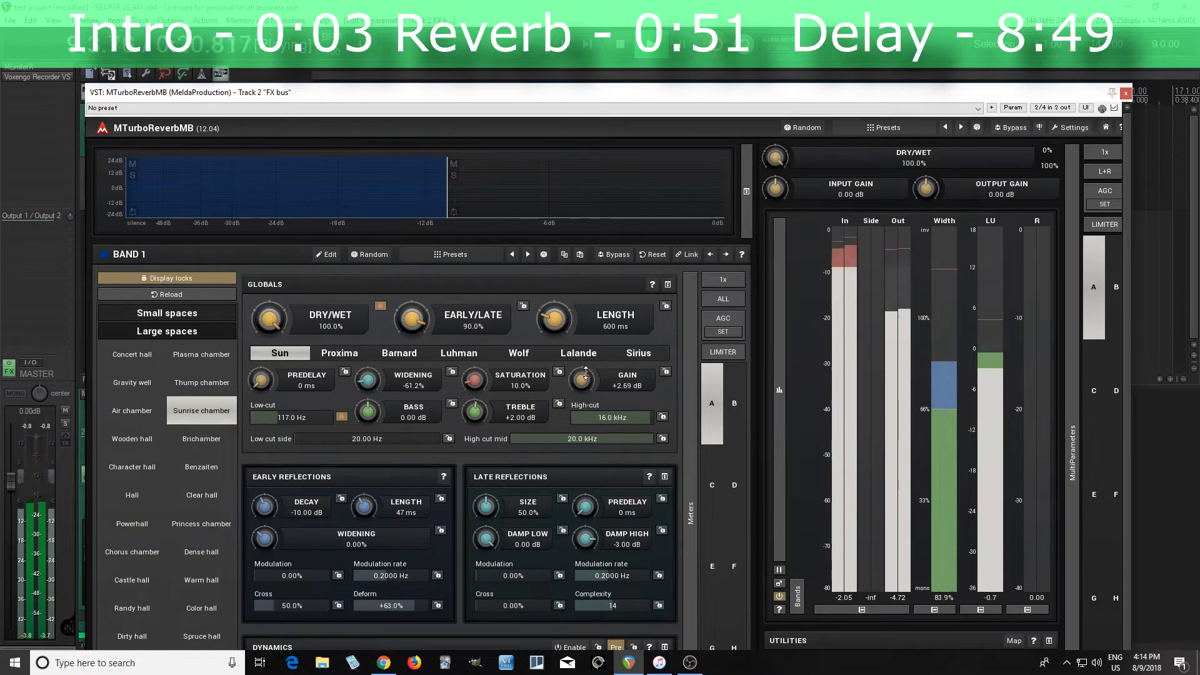
left_click(619, 47)
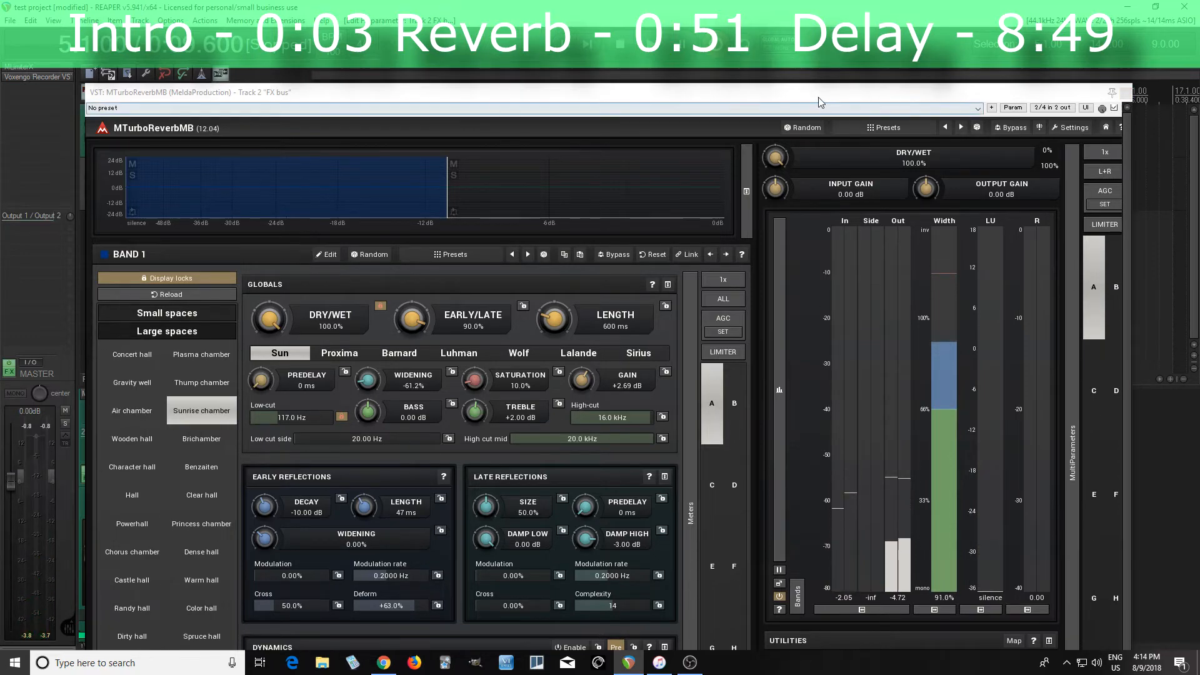
Hide the meters, shrink the plug-in window to fit the screen, and show its multiparameters
left_click_drag(820, 96, 781, 57)
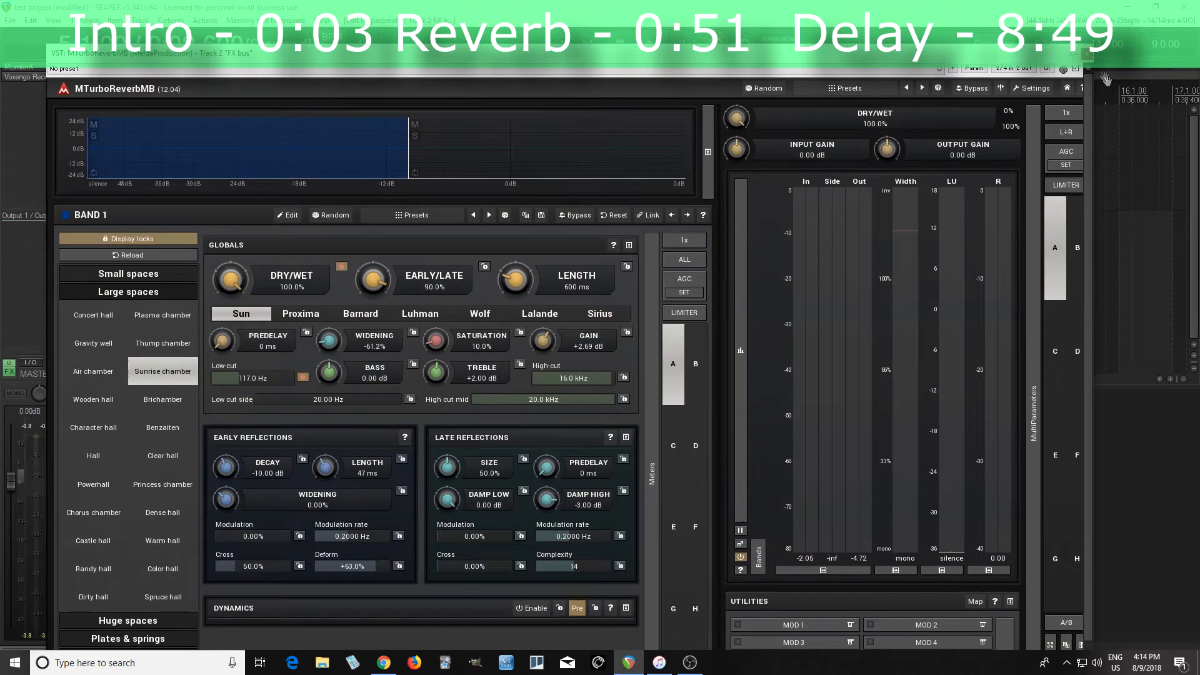
scroll(1092, 249, "down", 1)
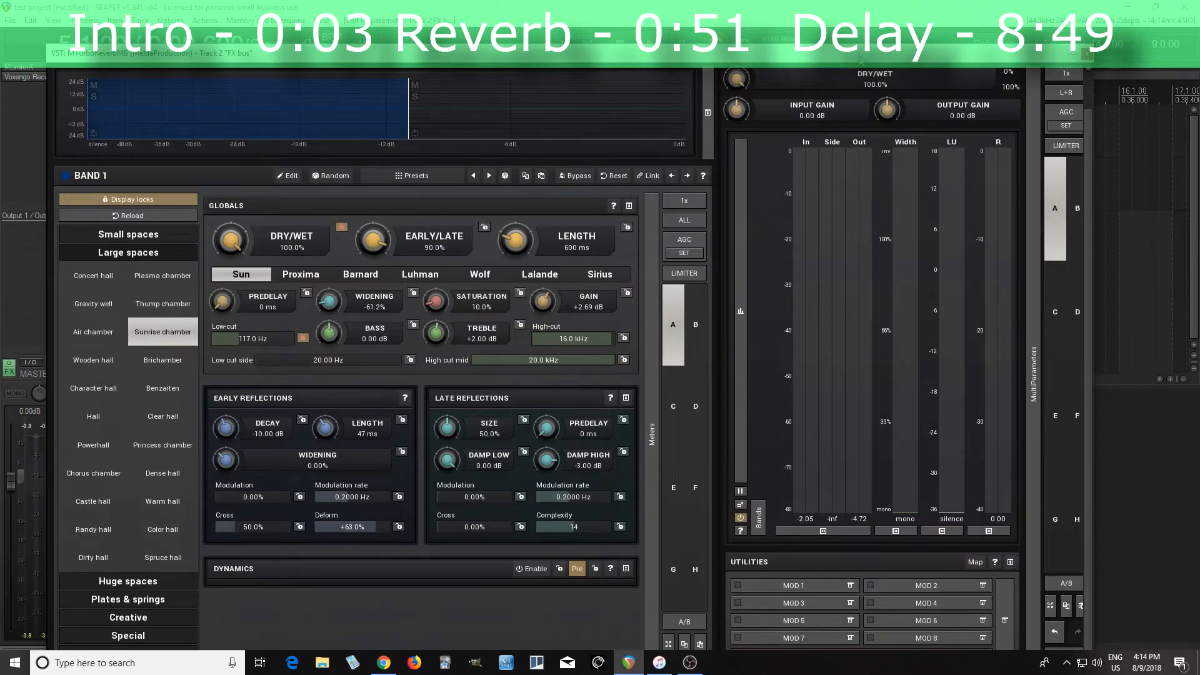
left_click_drag(860, 57, 822, 13)
left_click_drag(1032, 637, 1030, 551)
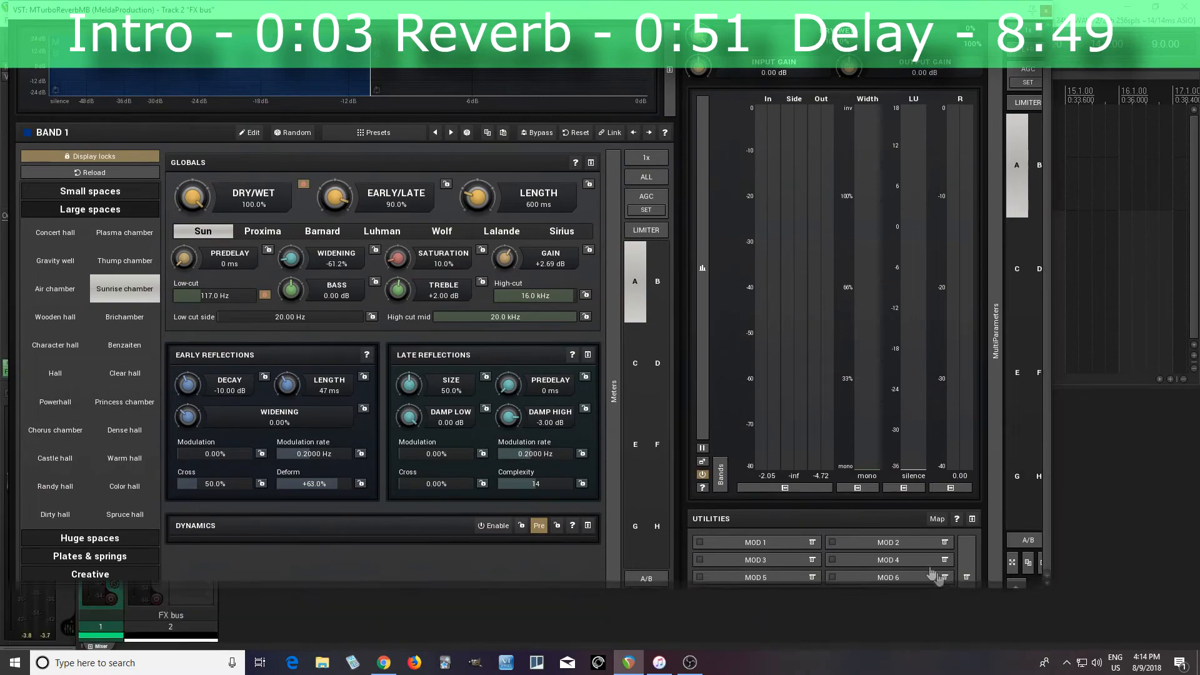
left_click(863, 555)
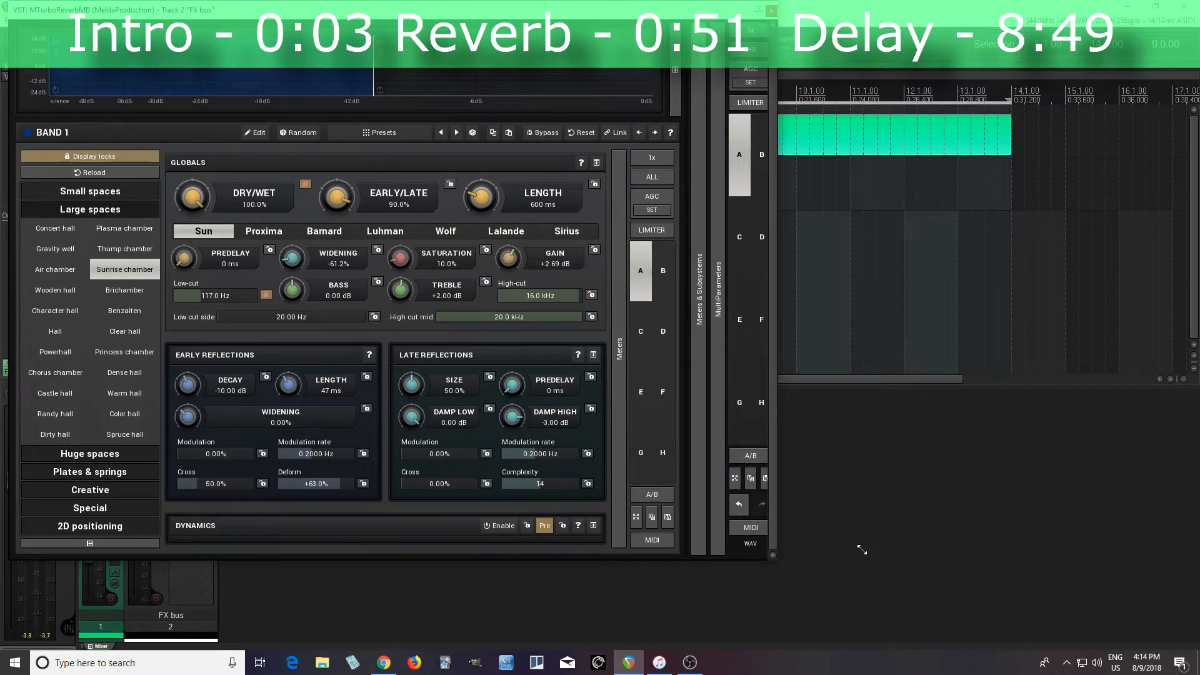
left_click(719, 275)
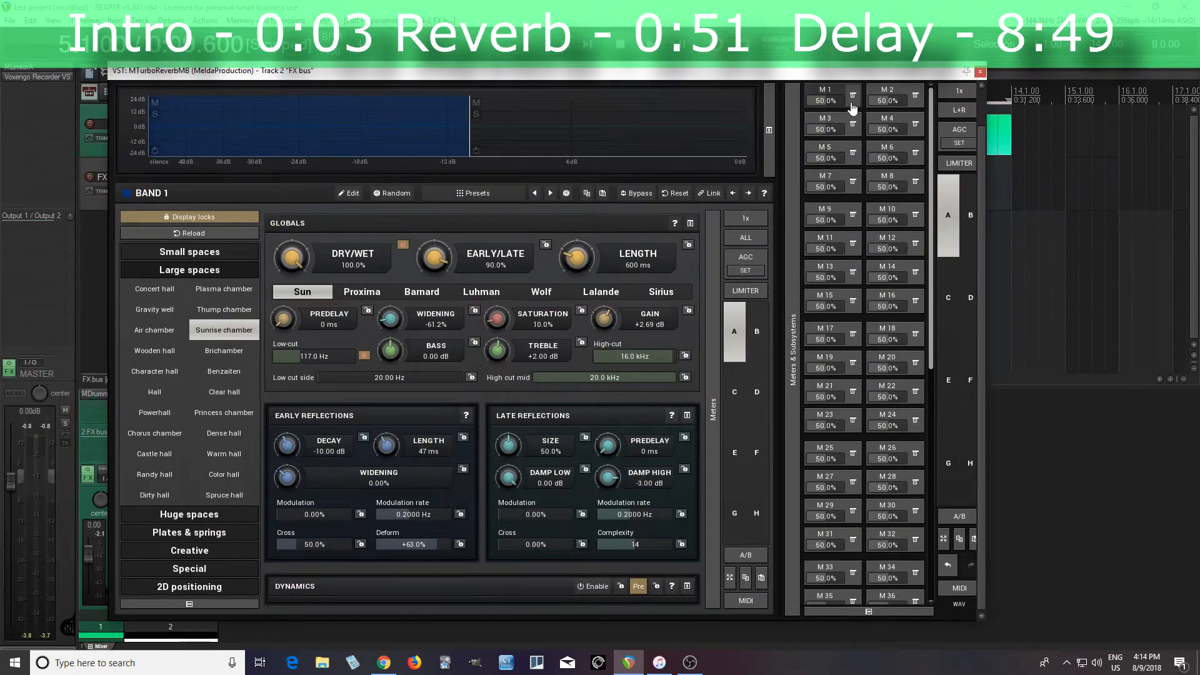
Name multiparameter 1 "Level" and assign the global Level crossover value parameter to it
left_click(831, 92)
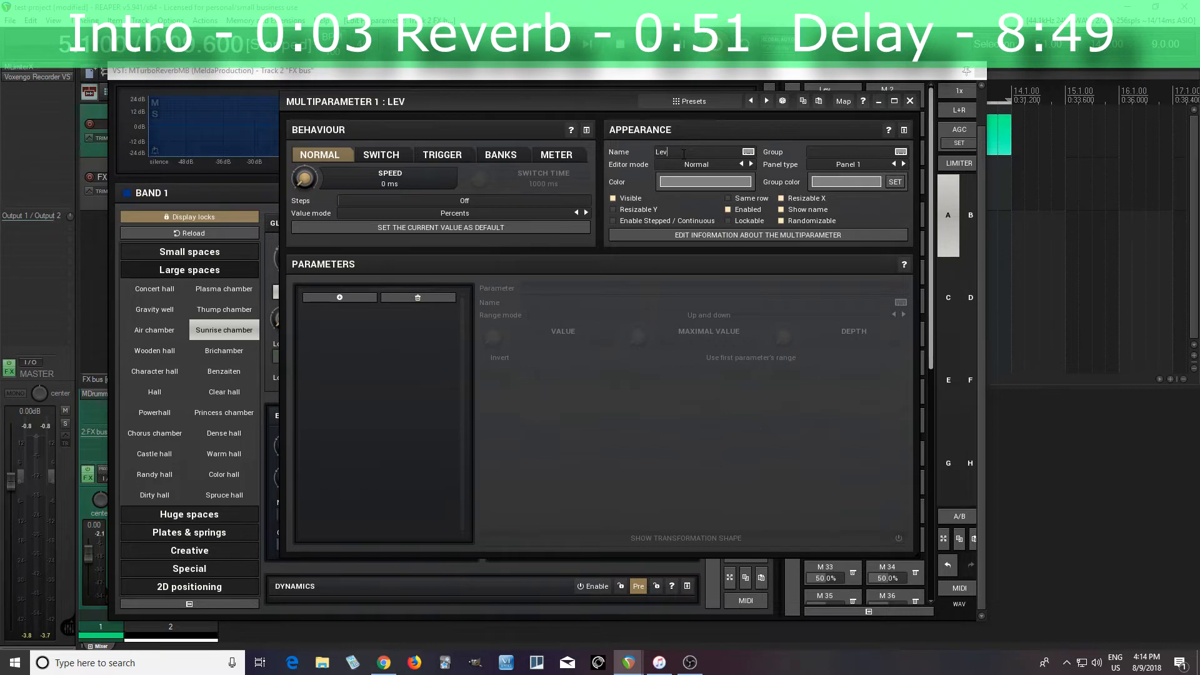
left_click(366, 298)
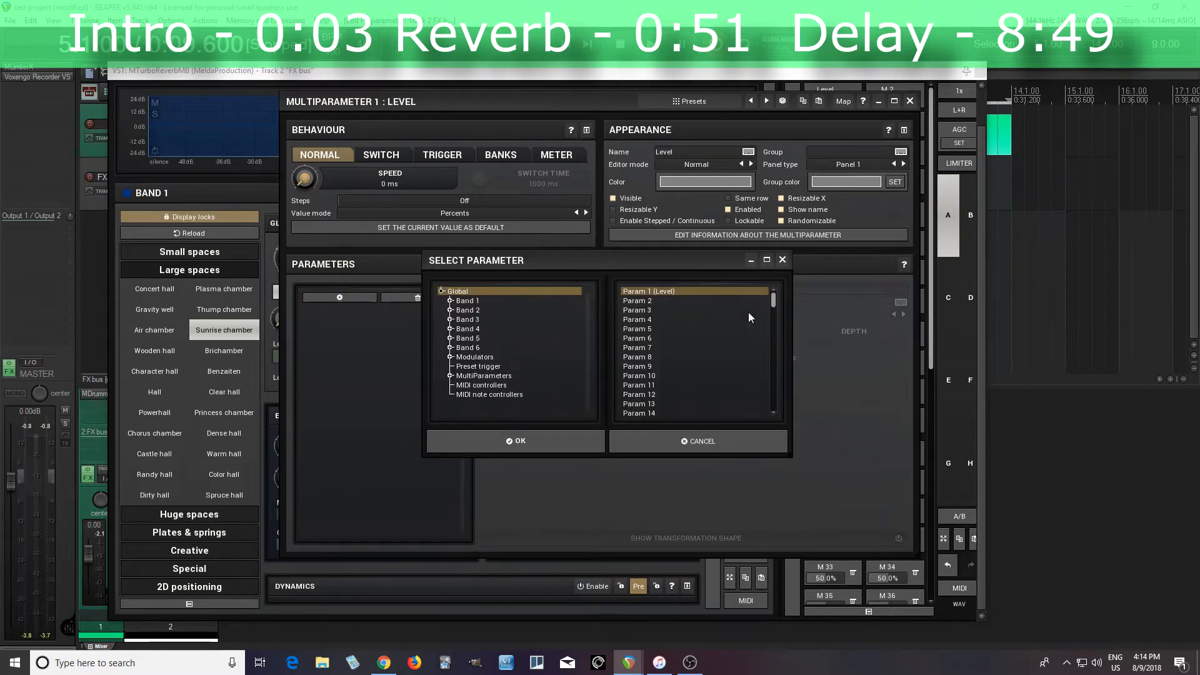
left_click_drag(774, 299, 774, 369)
left_click(685, 348)
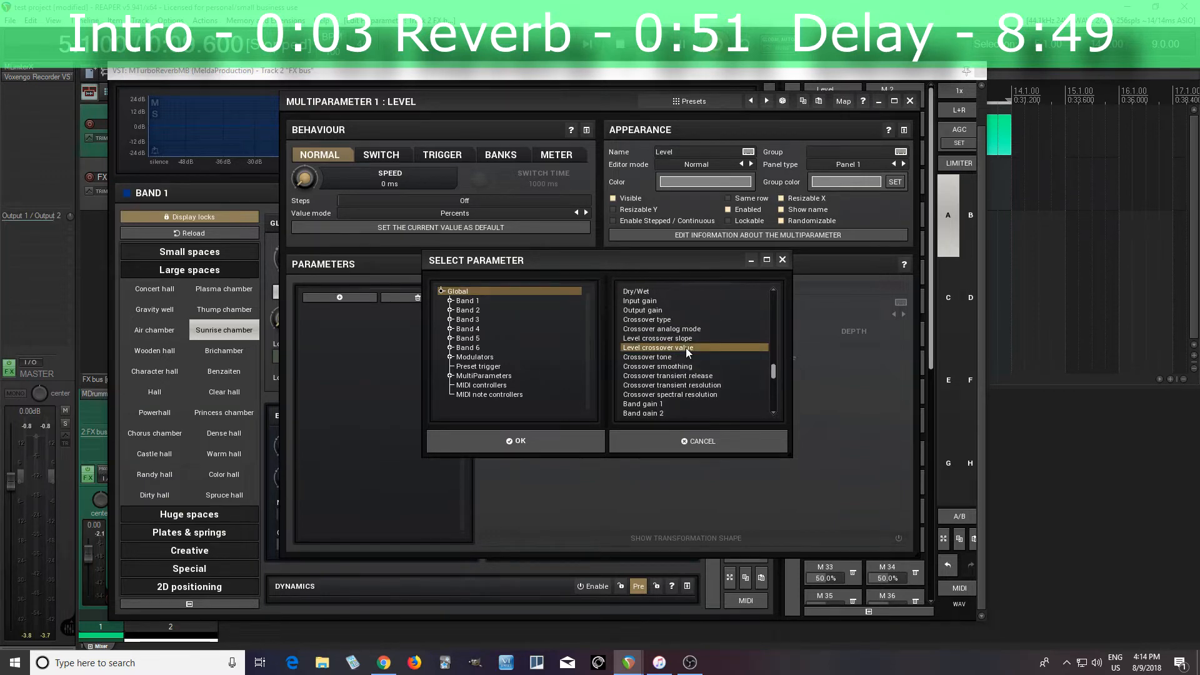
left_click(563, 440)
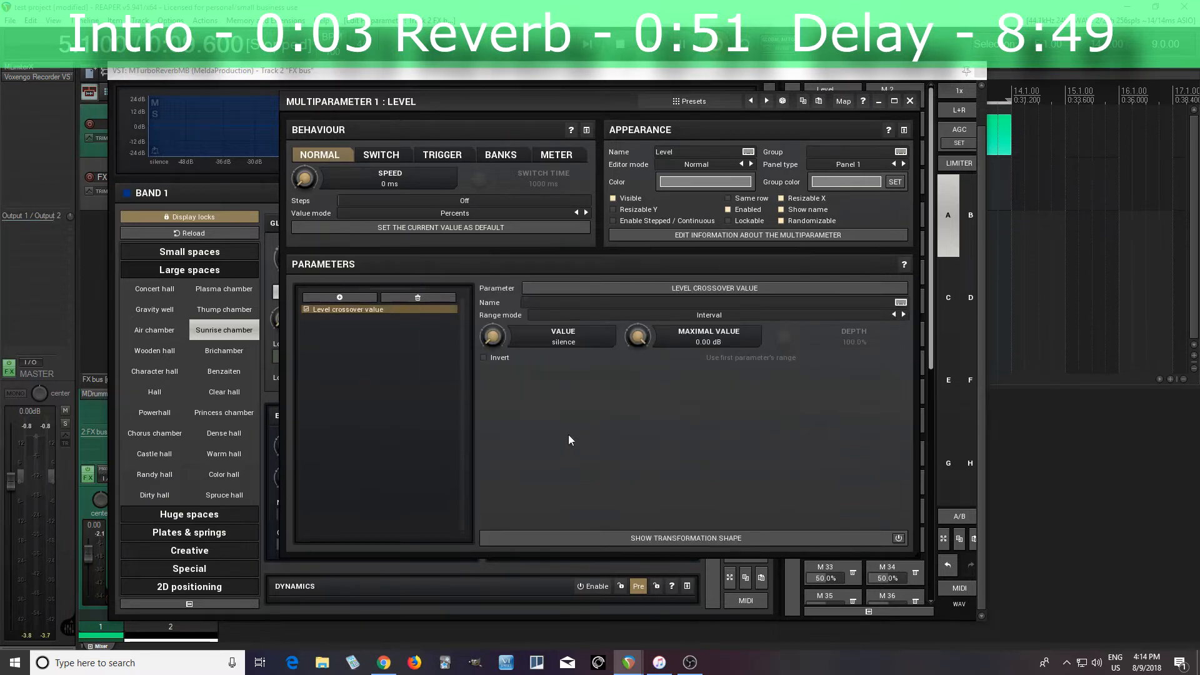
Test the Level multiparameter by sweeping it up to 100% and back to 0%, and close its settings
left_click_drag(609, 99, 650, 238)
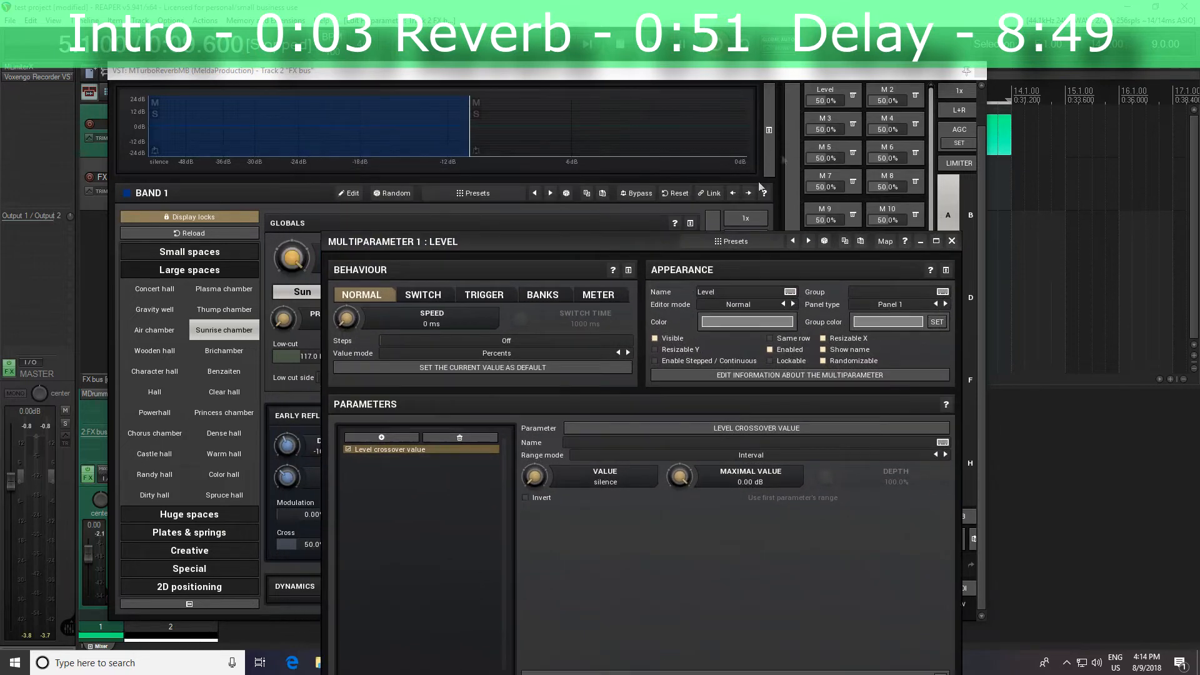
left_click_drag(824, 101, 806, 100)
left_click(952, 241)
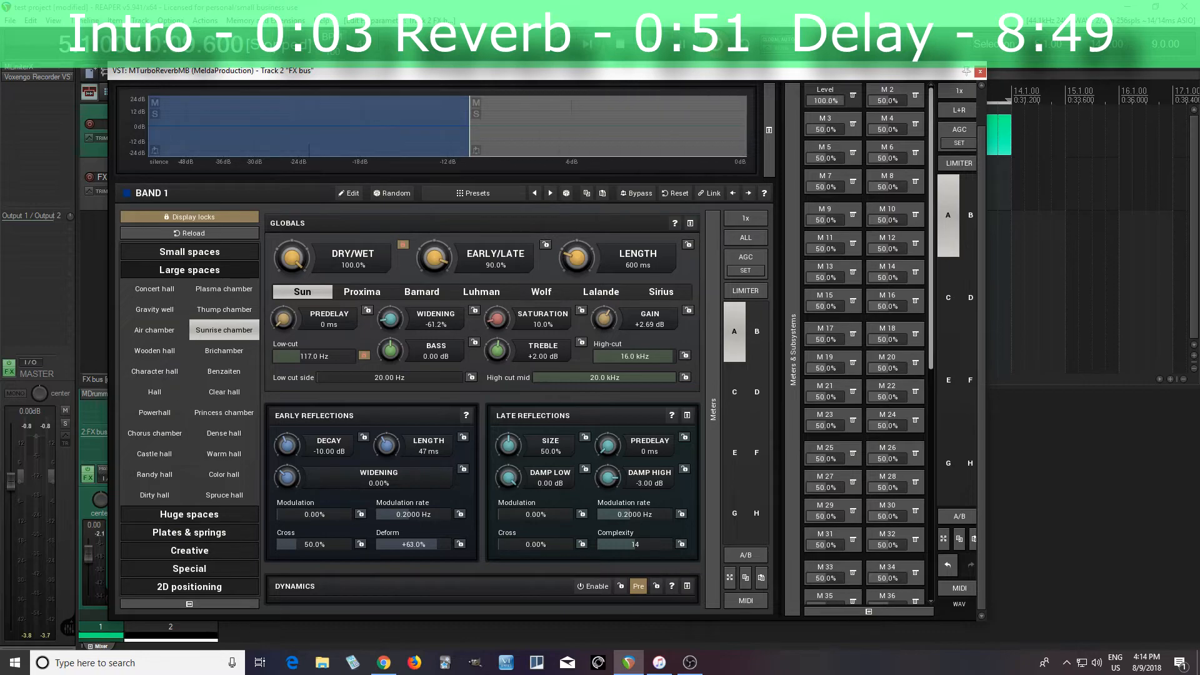
Uncover the tracks behind the plug-in window and set the FX bus track's automation mode to Write
left_click_drag(715, 76, 829, 225)
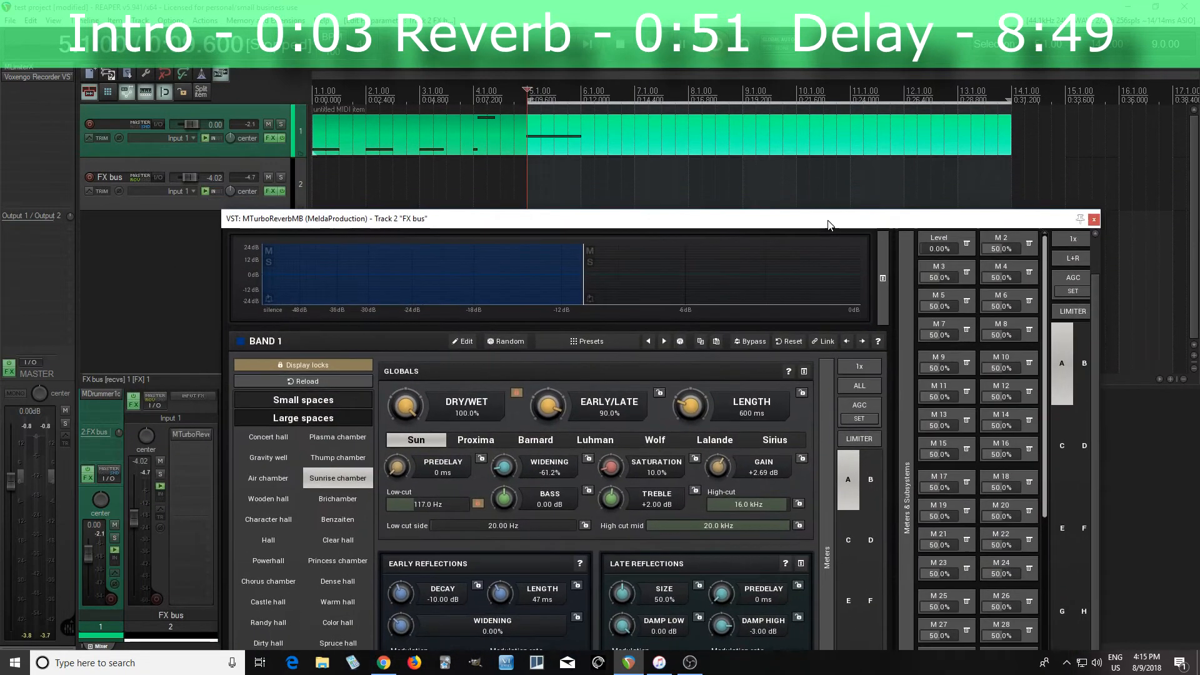
left_click(103, 190)
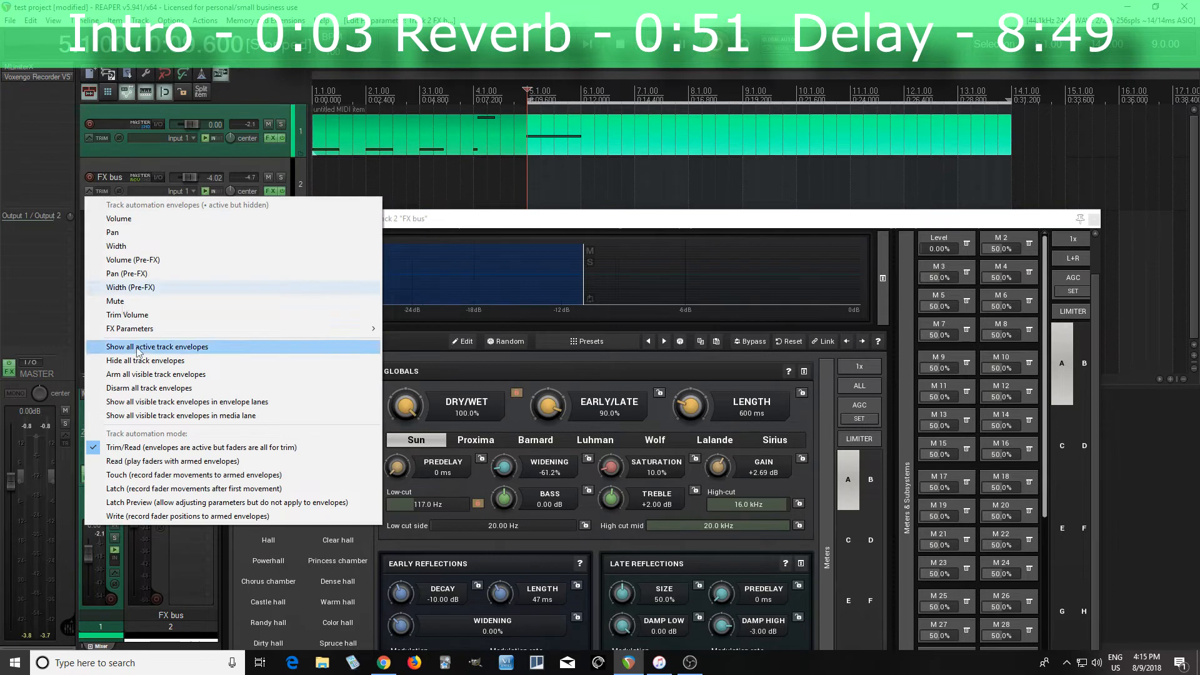
left_click(183, 517)
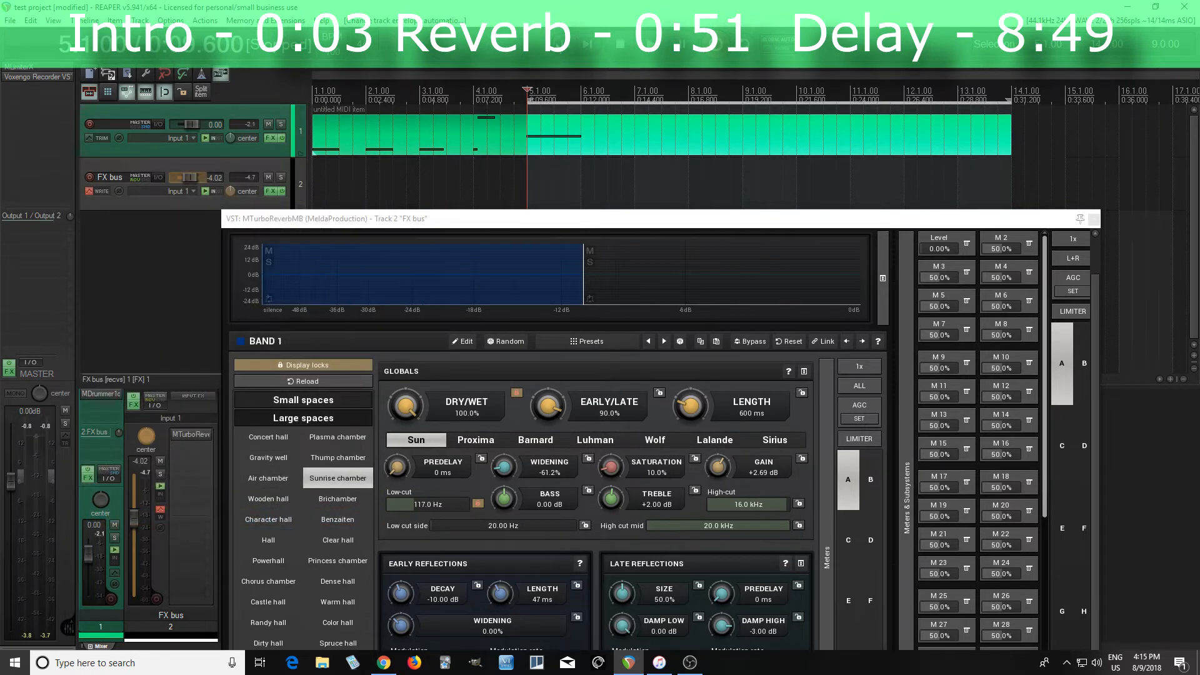
Record Level automation from the project start, raising it from 0% to 100% around bar 5, and close the plug-in window
key("Home")
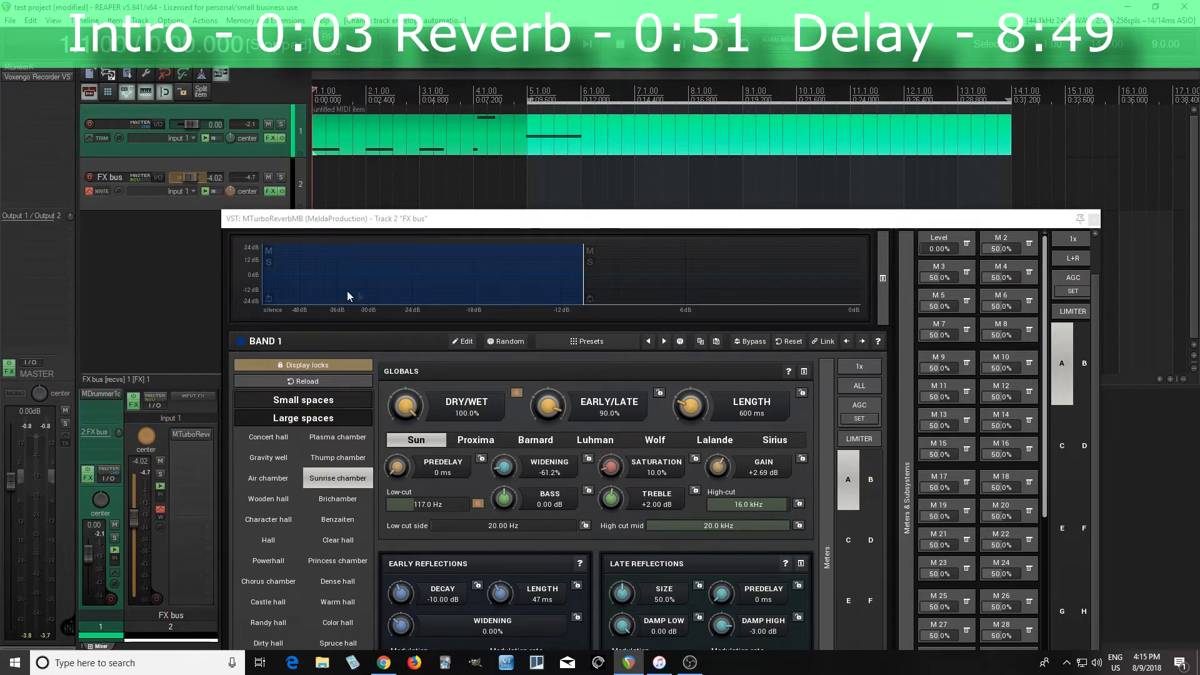
left_click(656, 55)
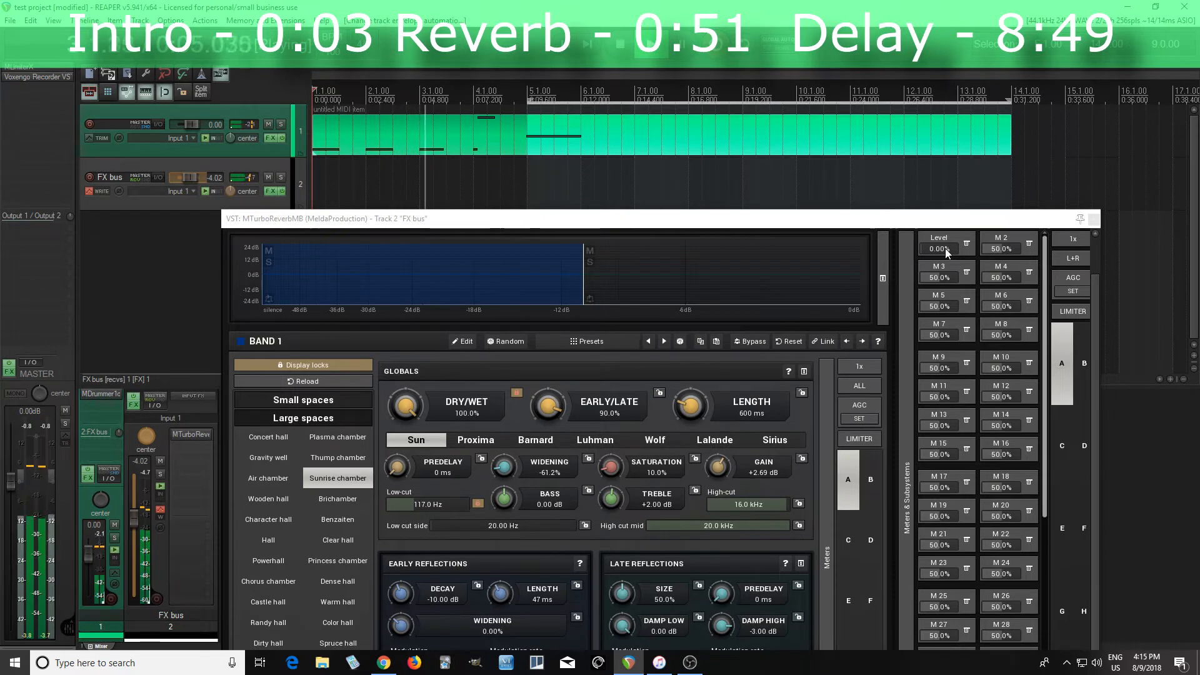
left_click_drag(946, 249, 945, 188)
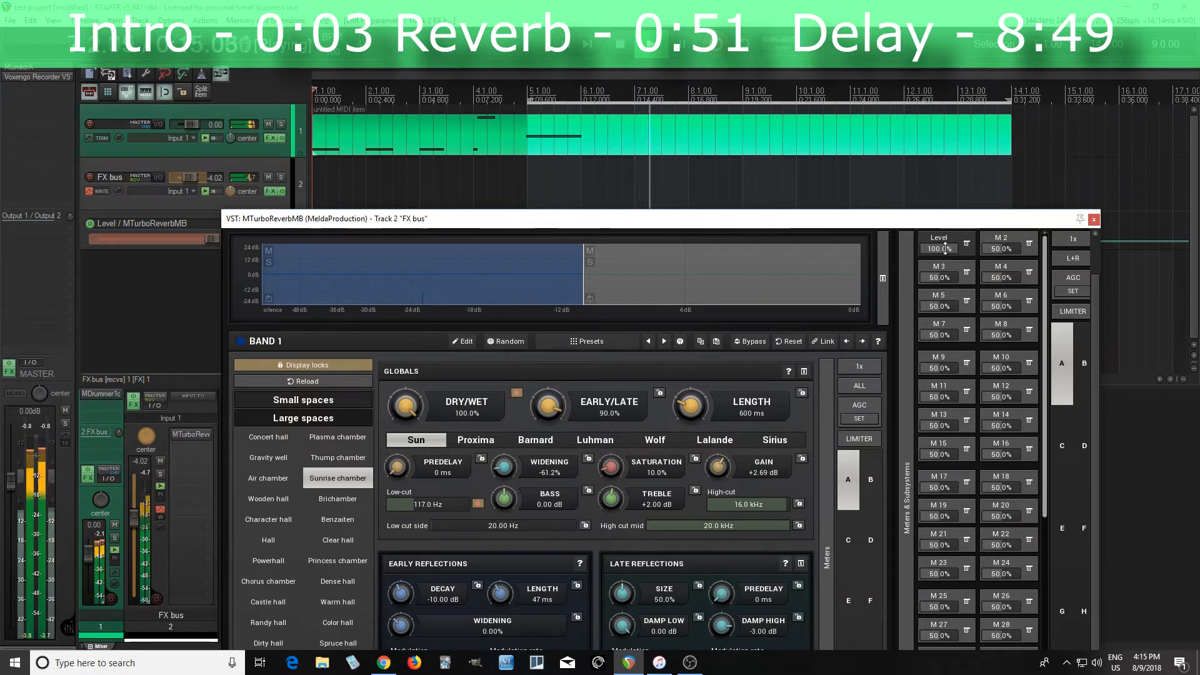
key("space")
left_click(1094, 218)
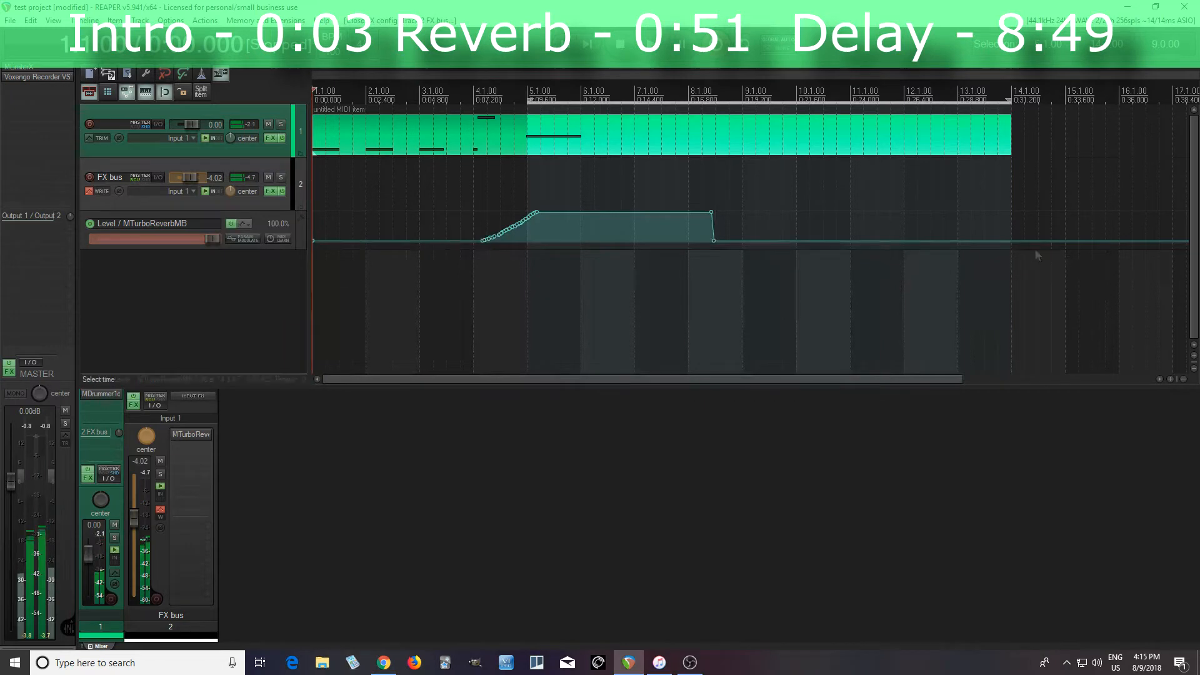
Delete the Level envelope's final point, where it drops back to 0% after bar 8
right_click(716, 244)
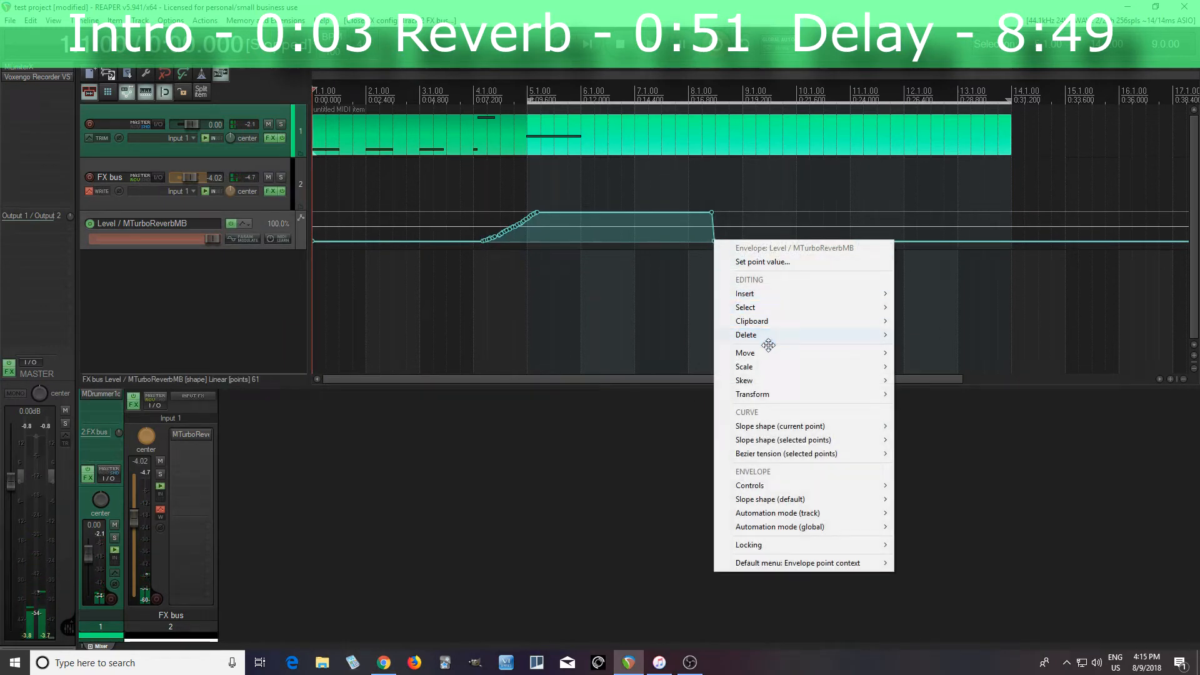
mouse_move(767, 337)
left_click(947, 333)
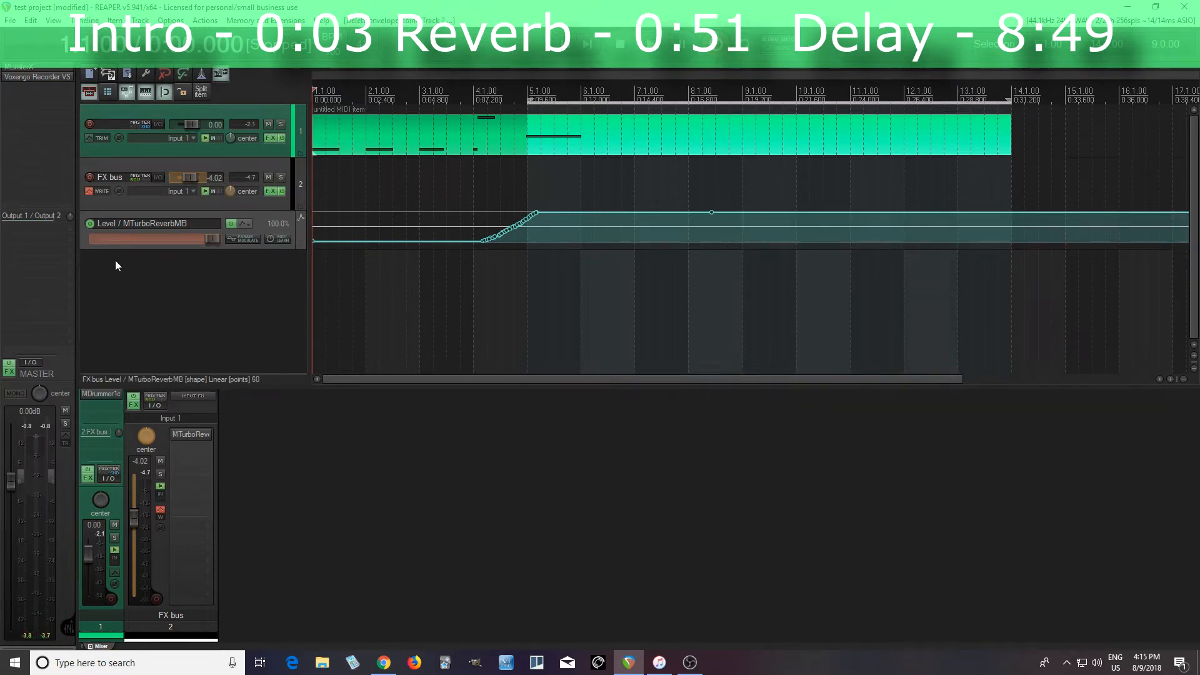
Switch the FX bus track's automation mode to Read and play the project from the start to audition the Level automation
left_click(94, 193)
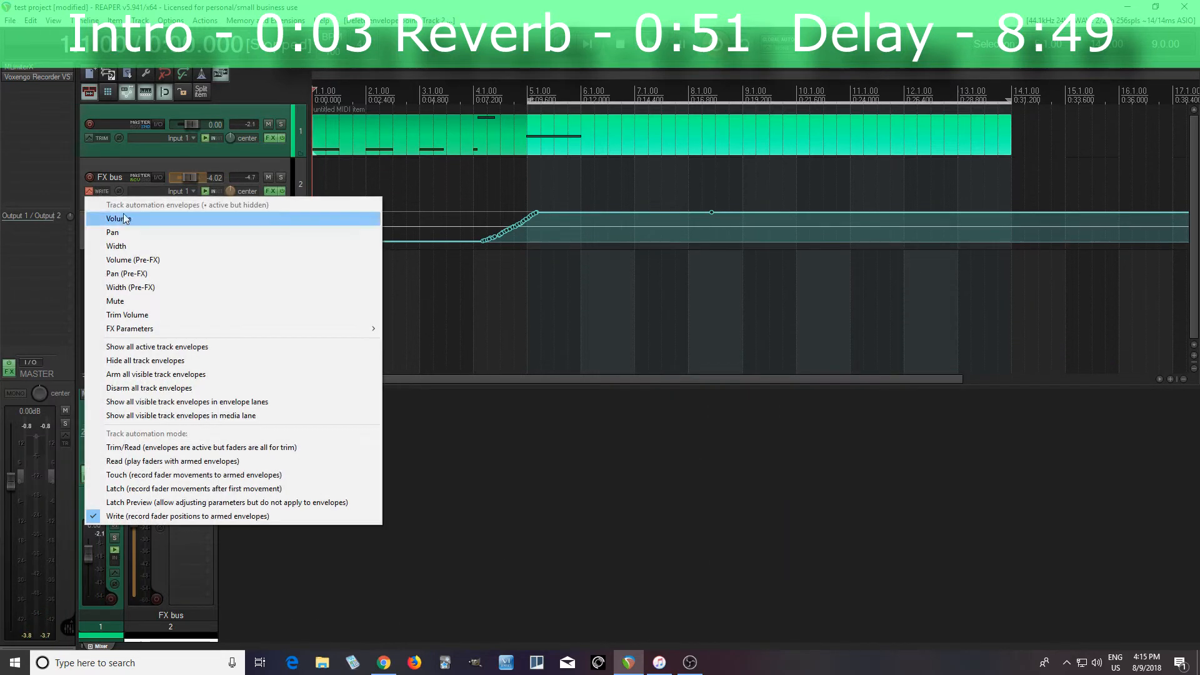
left_click(153, 461)
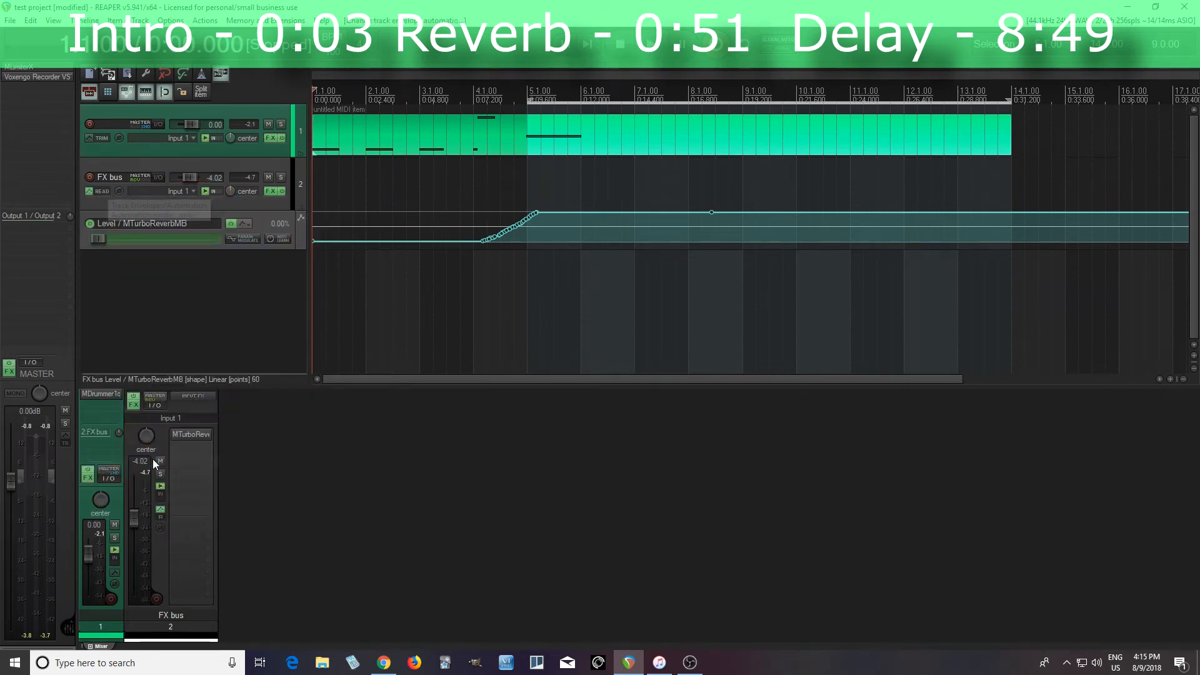
left_click(653, 53)
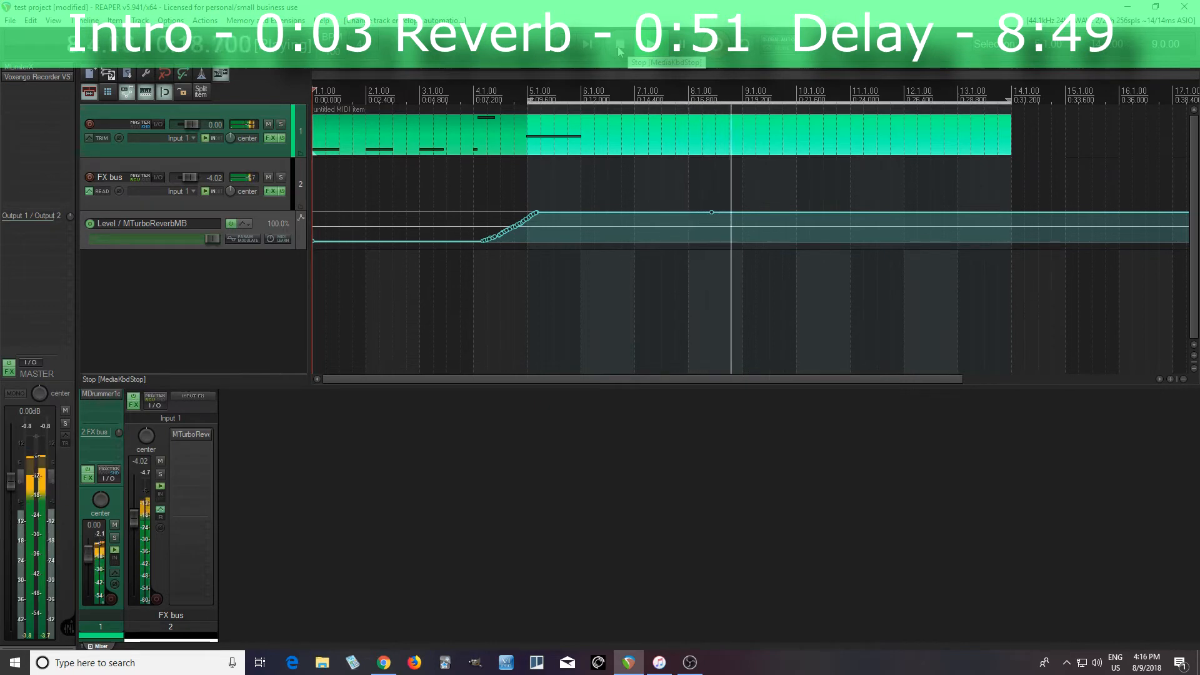
left_click(621, 49)
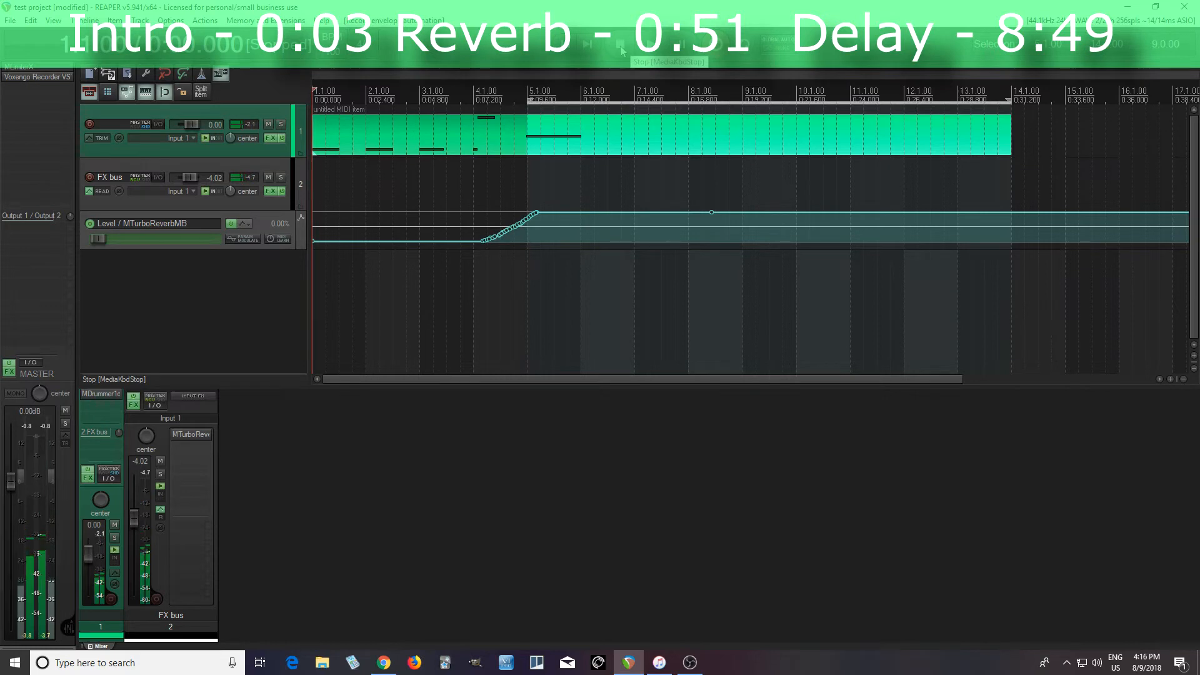
Open MTurboReverbMB on the FX bus, review band 2's crossover configuration, and close the plug-in window
left_click(194, 435)
right_click(702, 336)
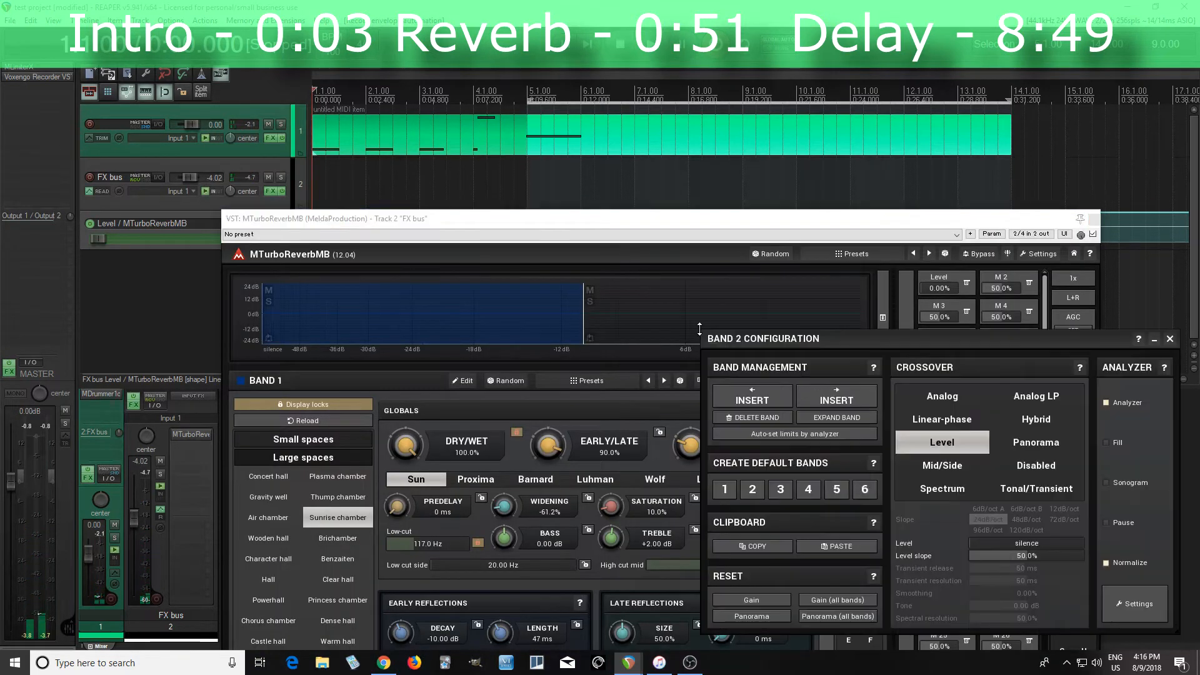
left_click(1171, 340)
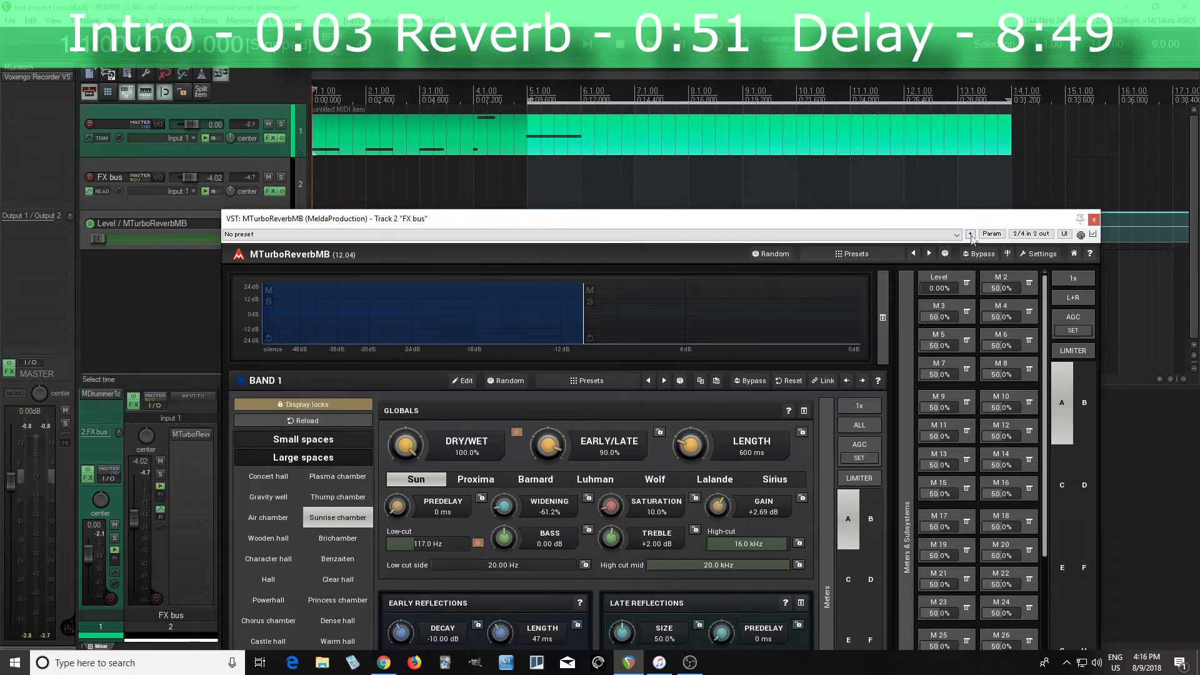
left_click(1094, 220)
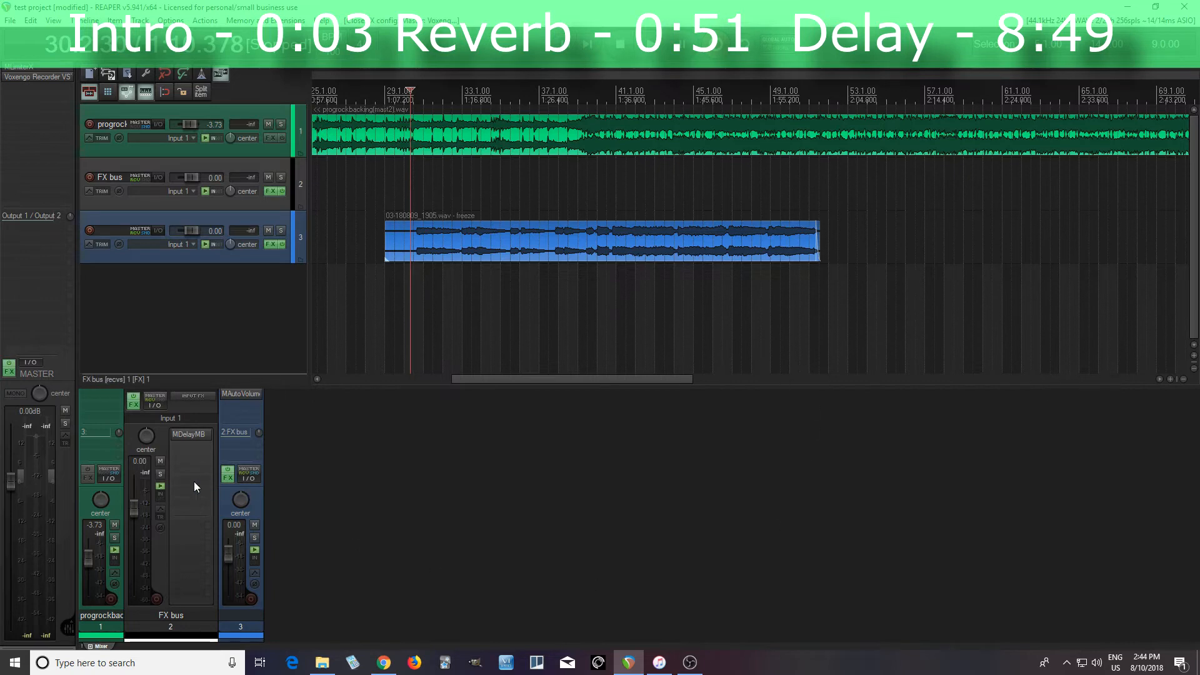
Mute the FX bus and play the project from about bar 30 to audition it without delay
left_click(160, 462)
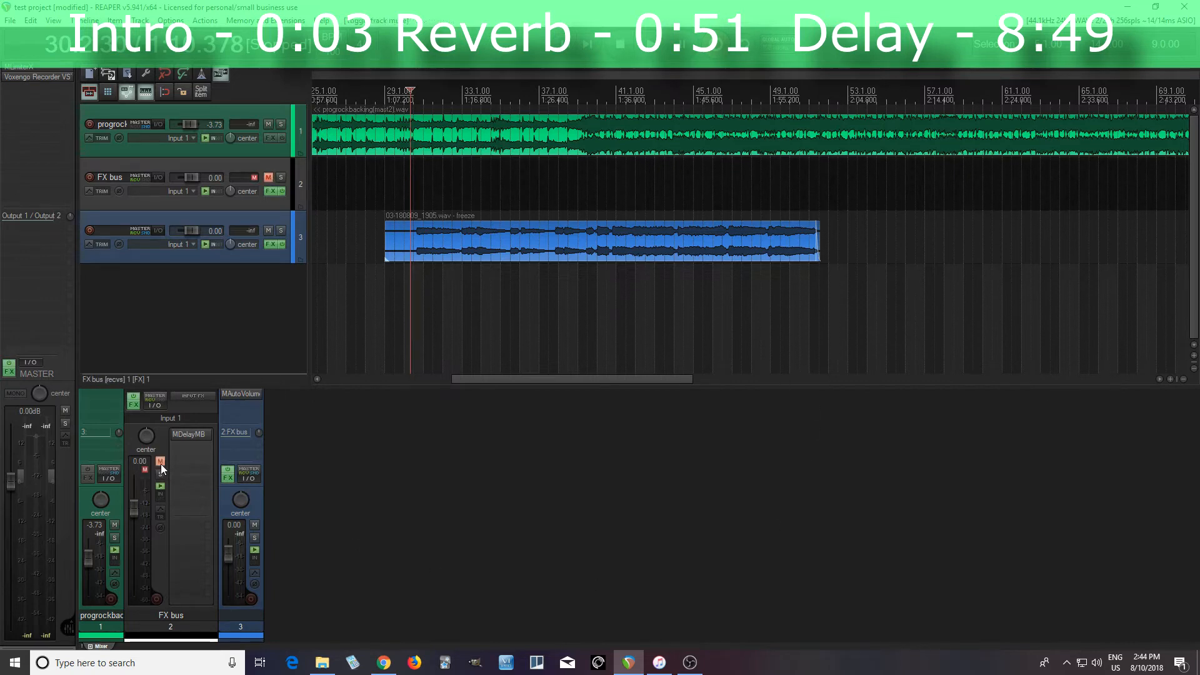
left_click(664, 53)
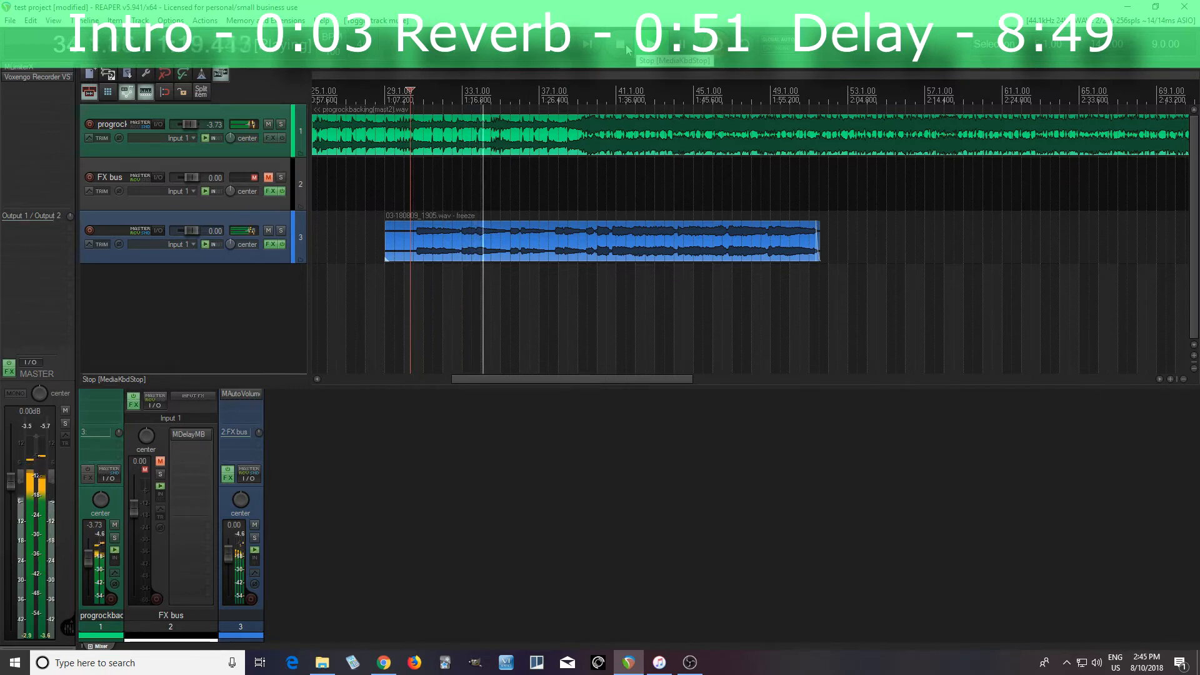
left_click(627, 47)
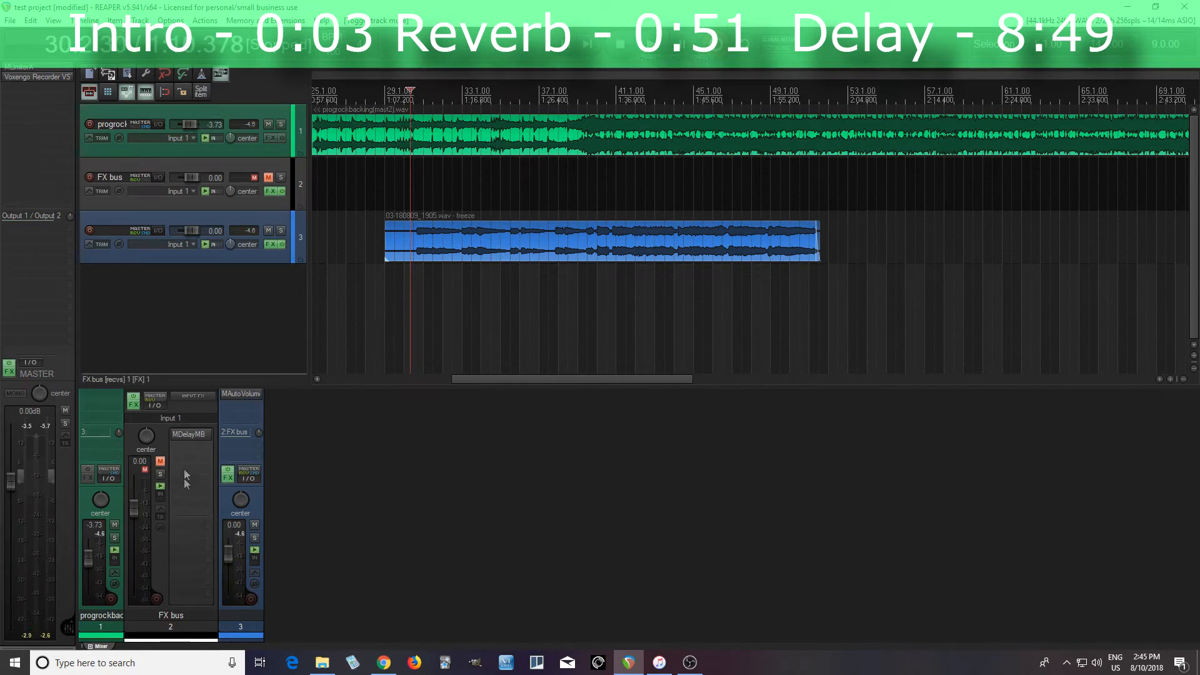
Examine band 1's filter, tap 1 and synchronization settings in MDelayMB on the FX bus, and close the plug-in window
left_click(190, 437)
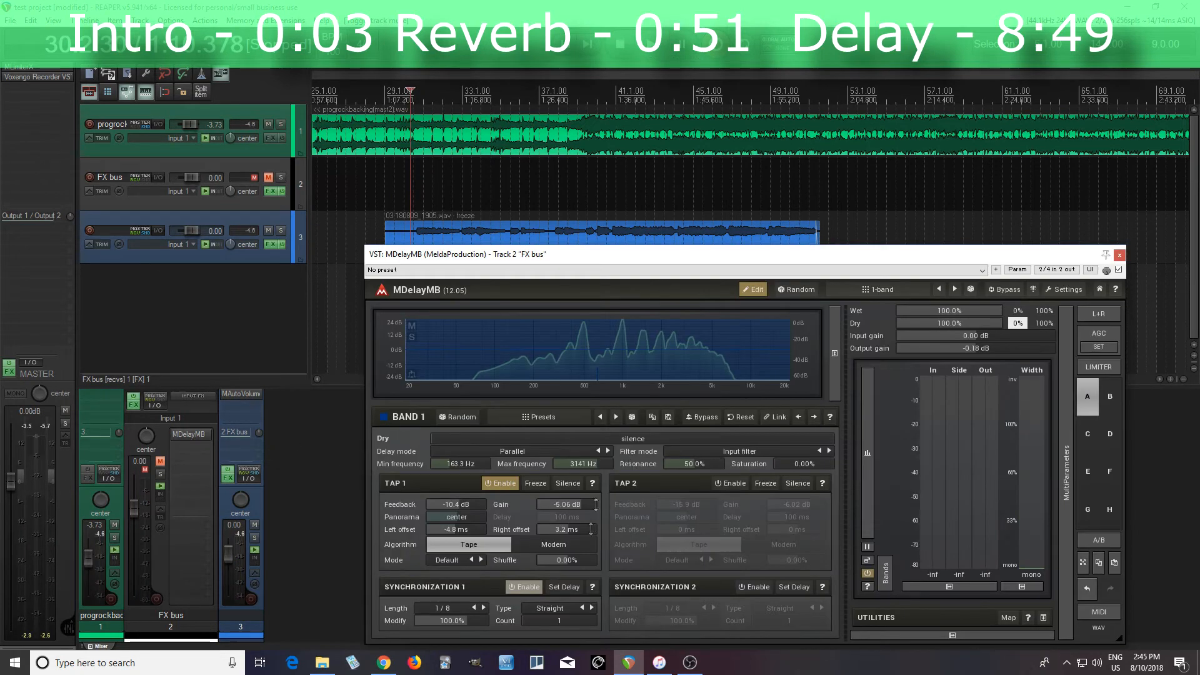
left_click_drag(613, 262, 561, 174)
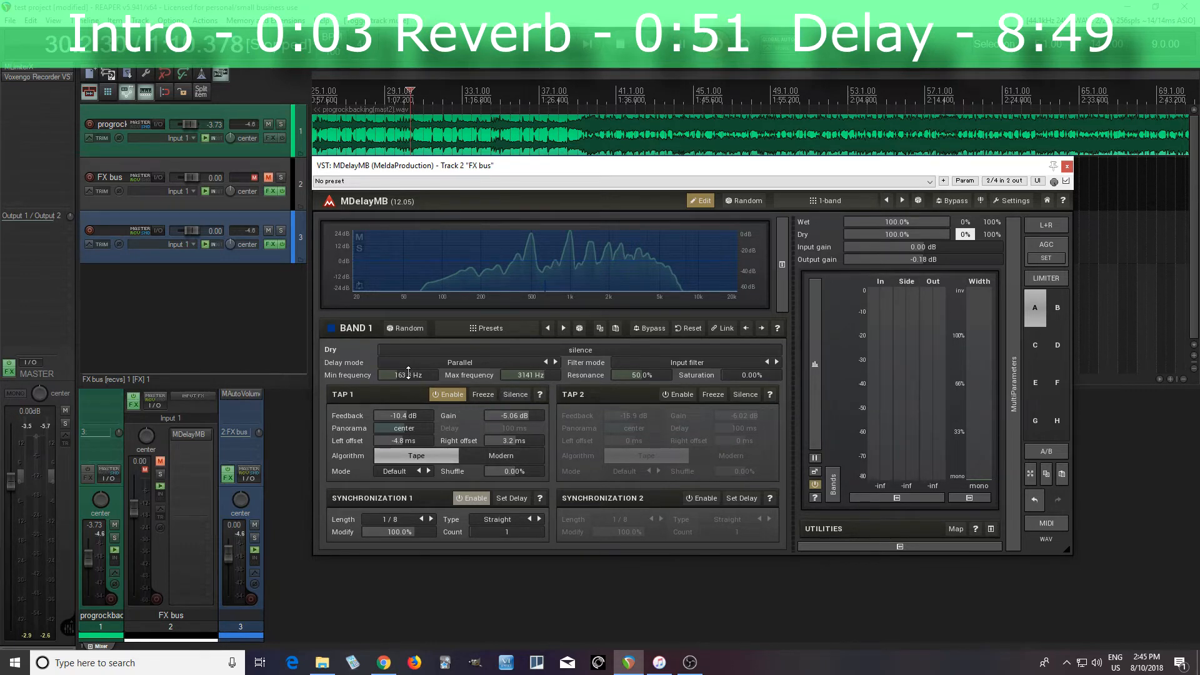
left_click(1067, 166)
Unmute the FX bus and play the project from about bar 30 to audition it with the delay
left_click(159, 463)
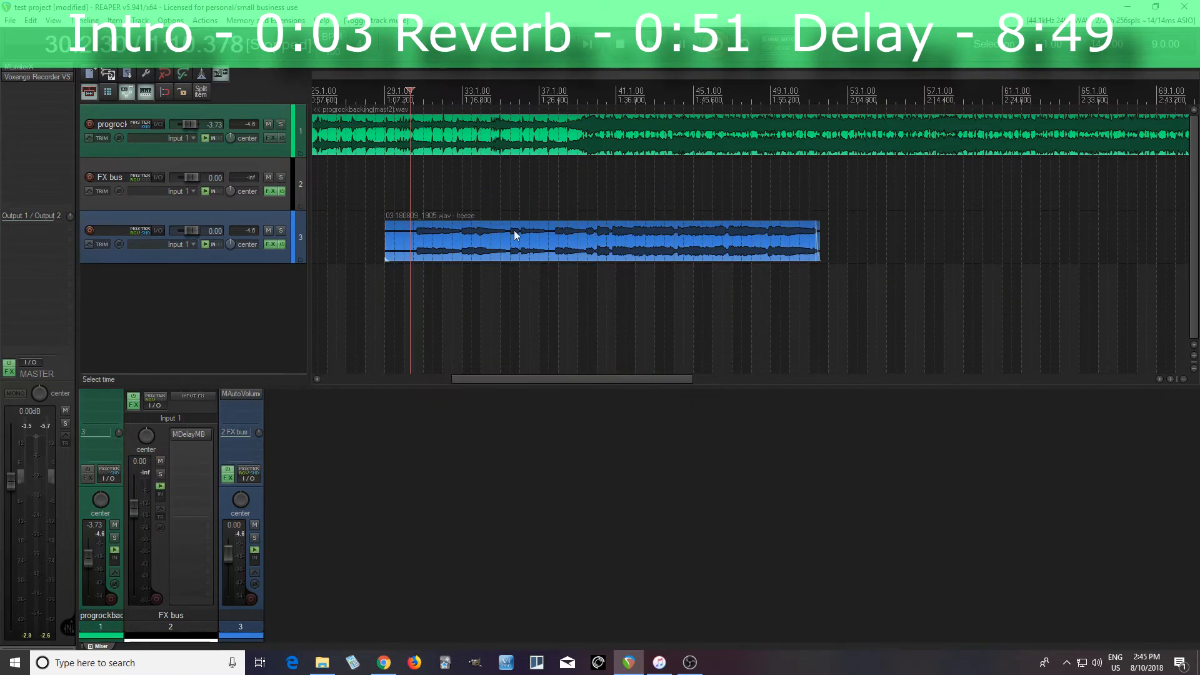
left_click(661, 52)
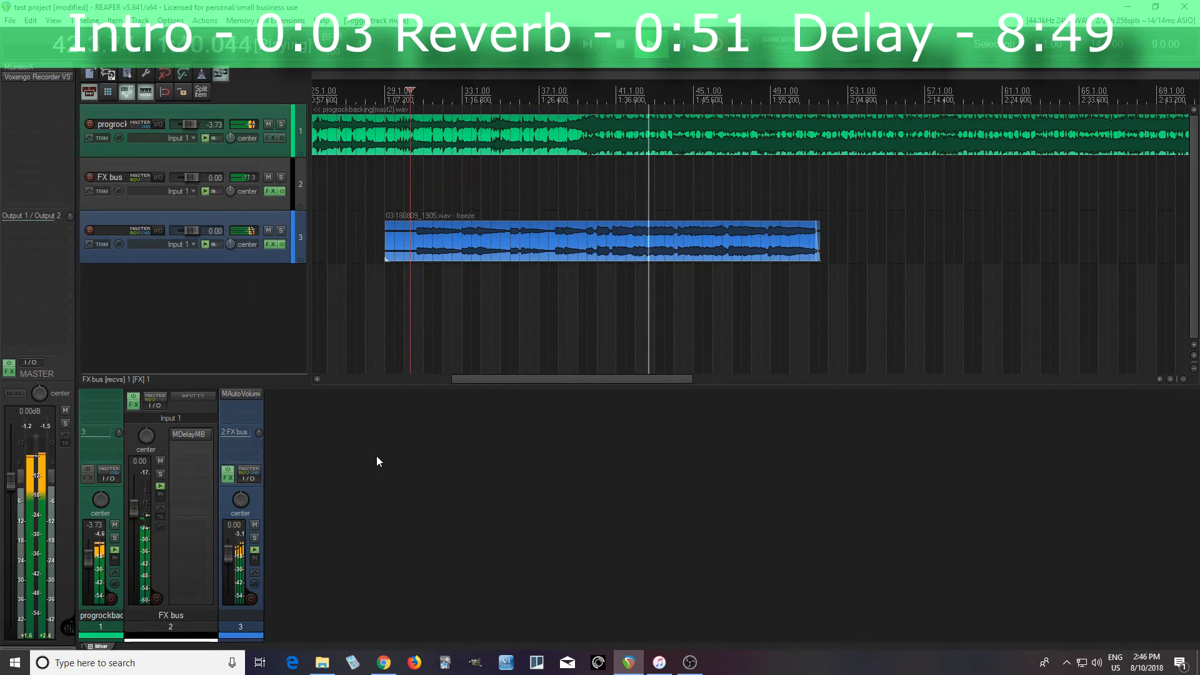
left_click(624, 46)
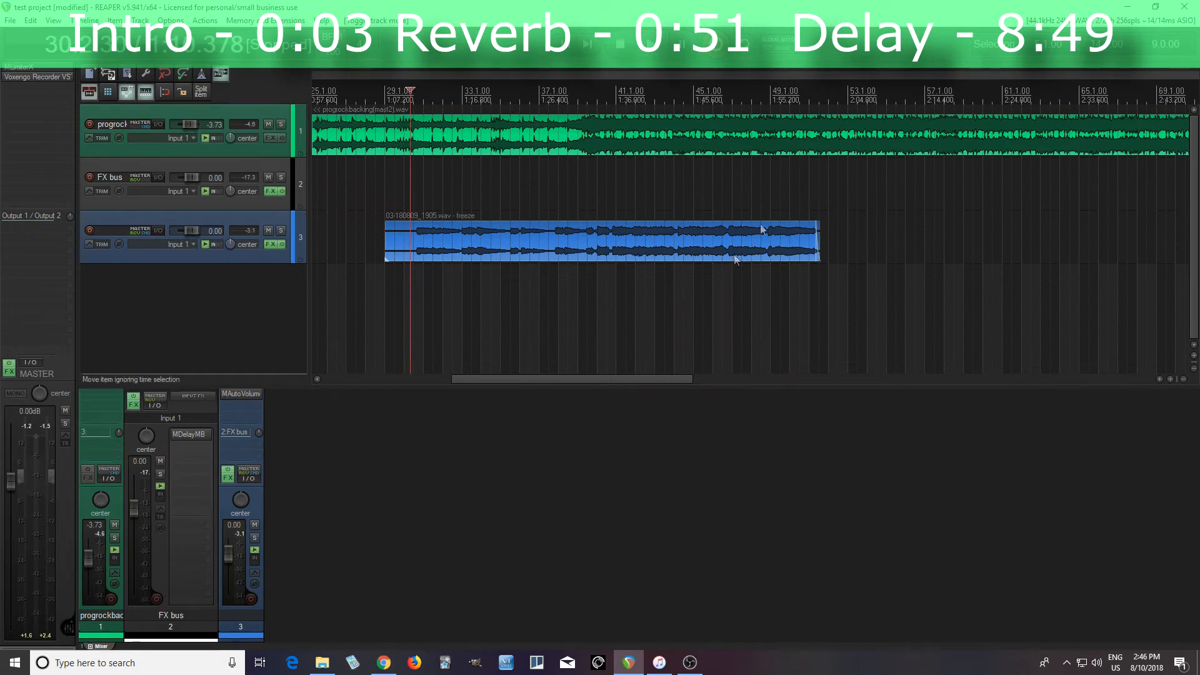
In MDelayMB on the FX bus, set the band crossover to Level and insert a second band after band 1
left_click(193, 434)
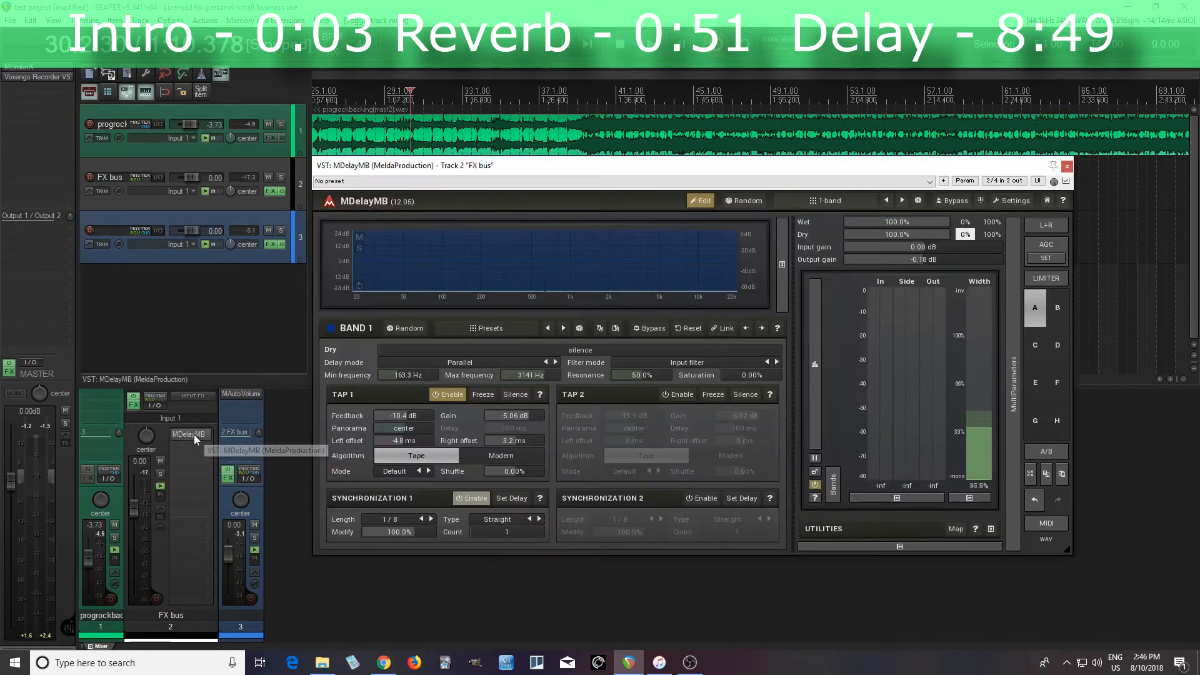
left_click(586, 273)
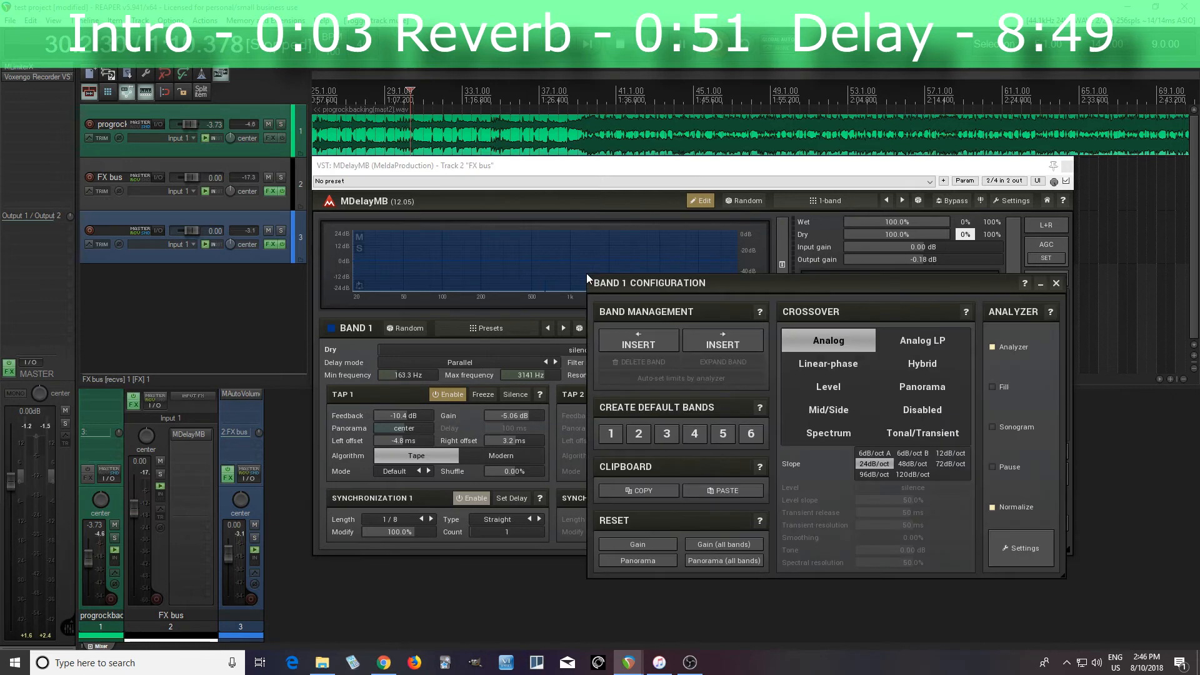
left_click(847, 398)
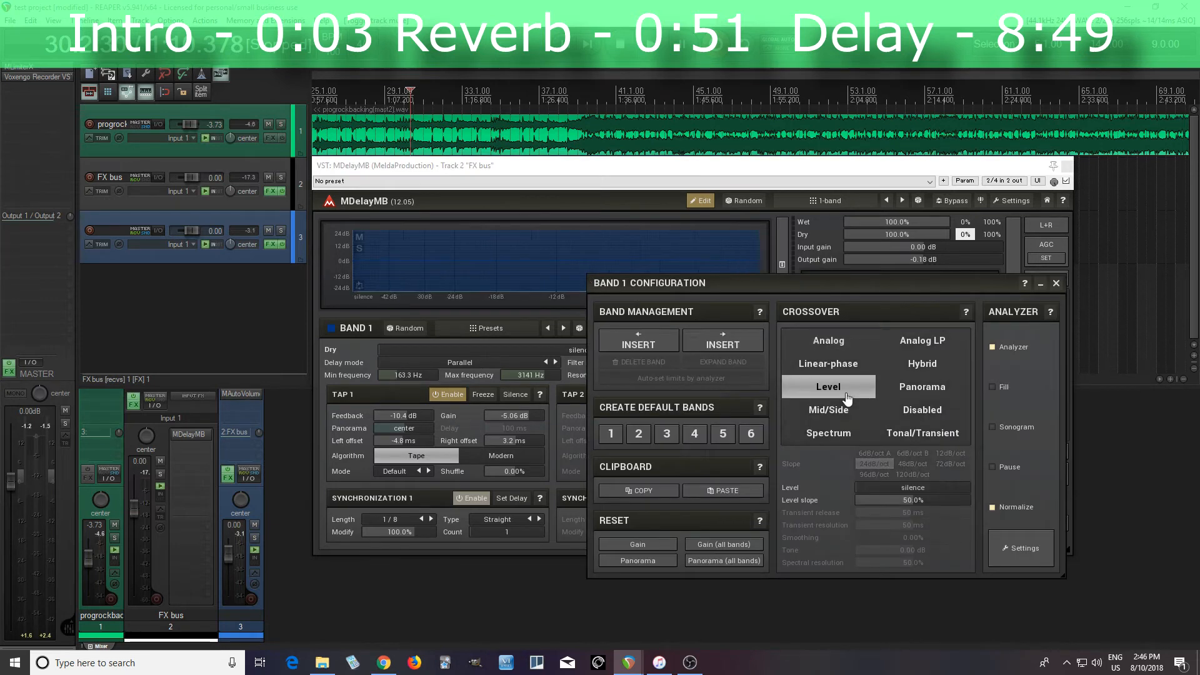
left_click(750, 345)
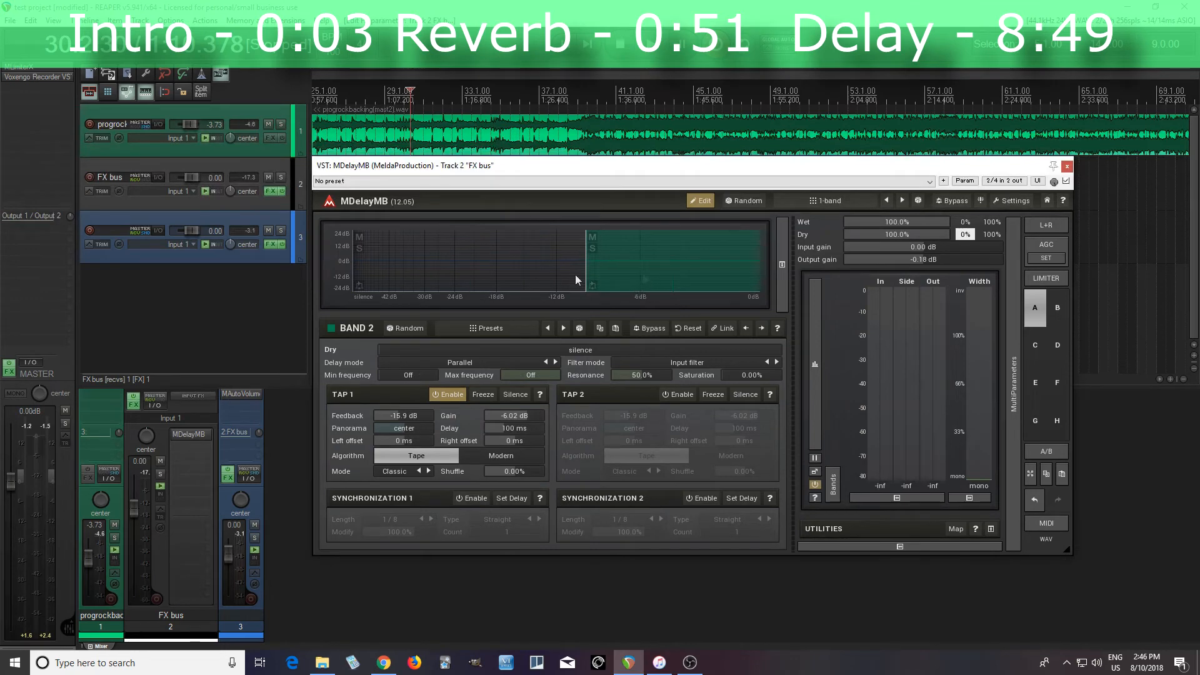
right_click(609, 276)
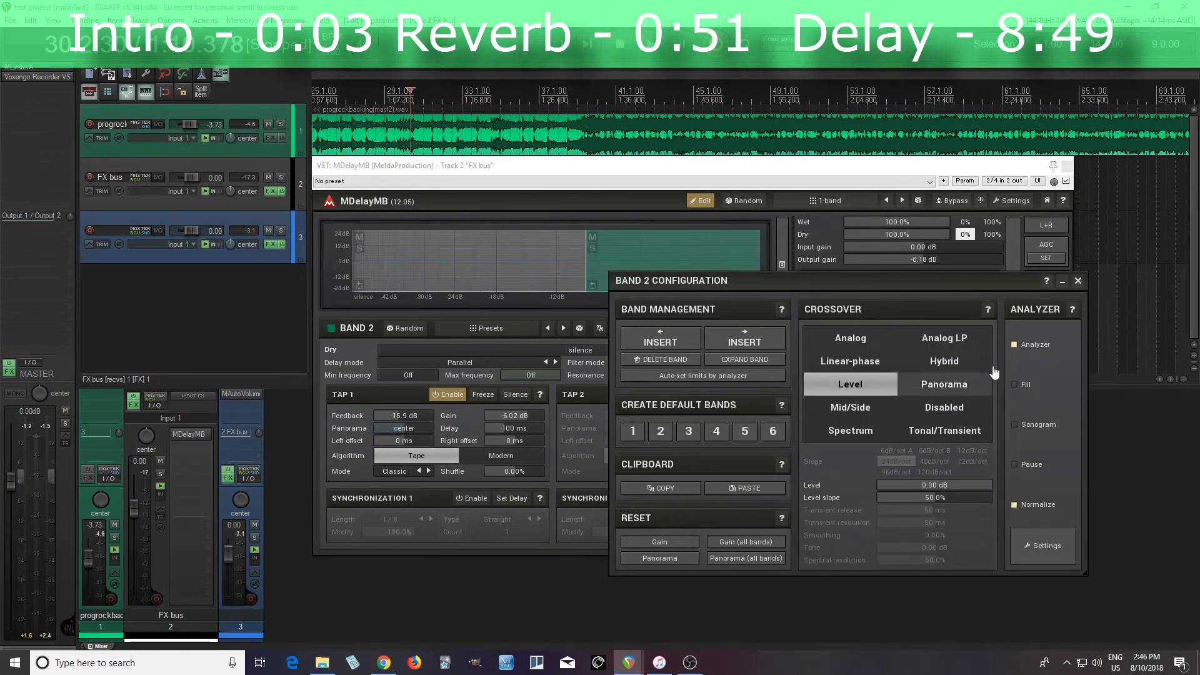
left_click(1078, 281)
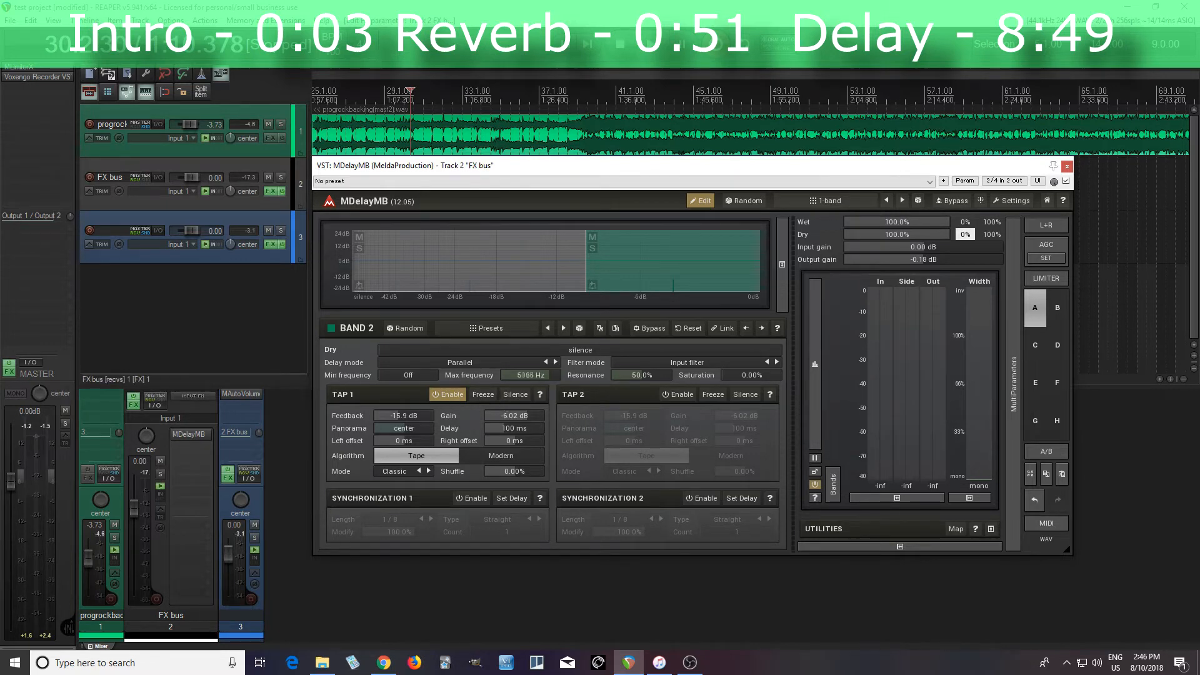
Set band 2's frequency range to 130.9–3141 Hz, tap 1 feedback to -7.11 dB and gain to -4.79 dB, with 1/4 synchronization enabled
left_click_drag(417, 378, 416, 369)
left_click(473, 499)
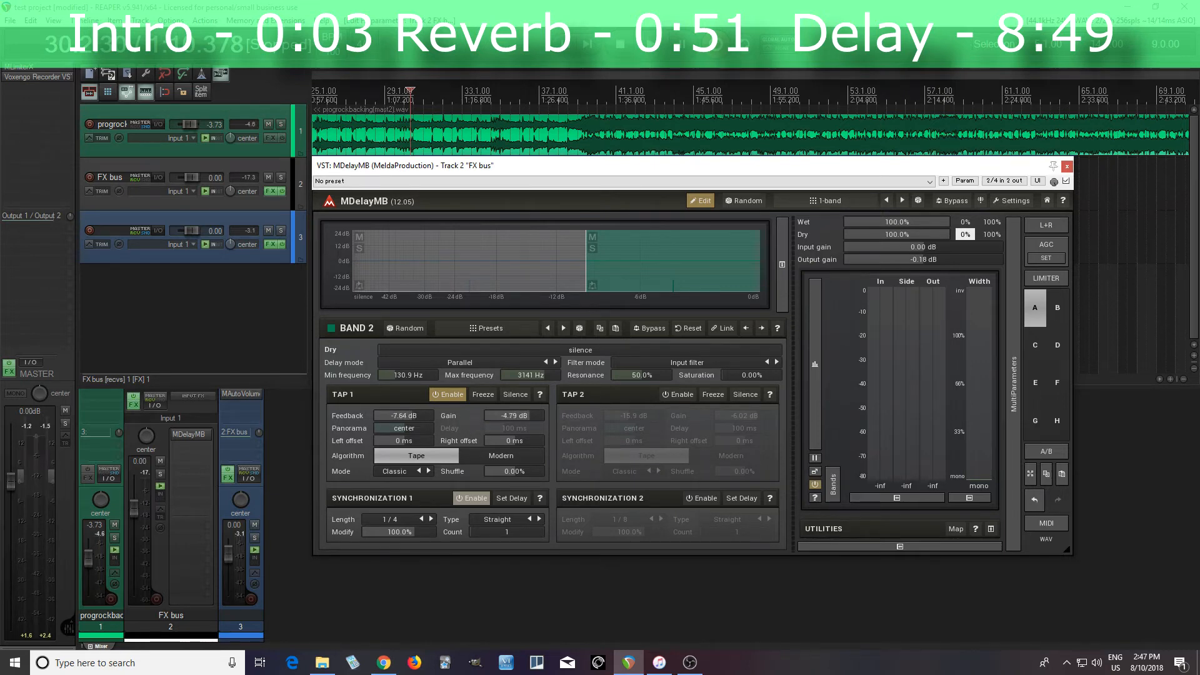
Play the project from about bar 39 to audition band 2's delay, and set its tap 1 gain to -6.25 dB
left_click_drag(644, 173, 627, 308)
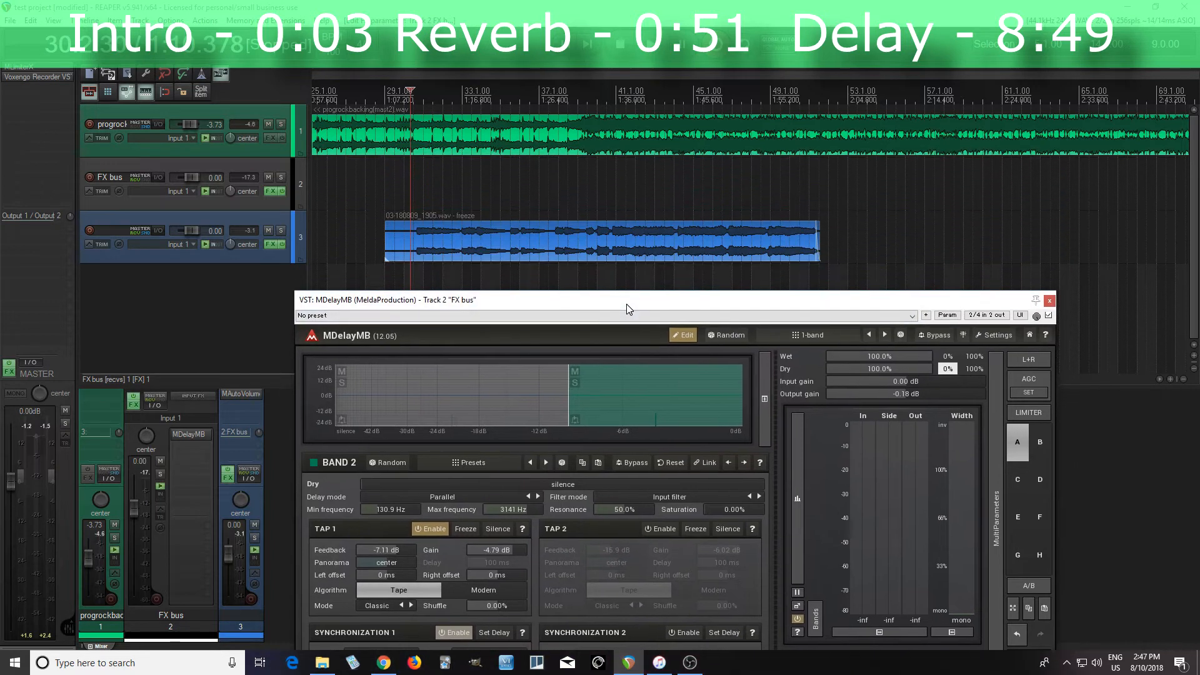
left_click(593, 275)
left_click(651, 45)
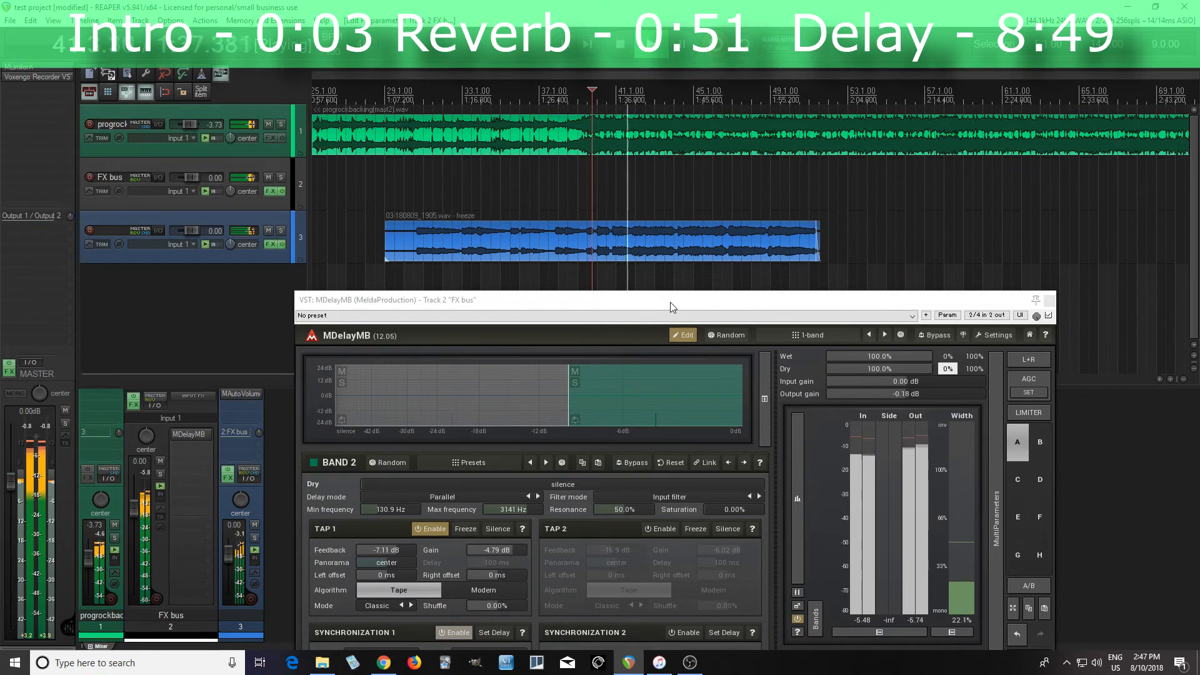
left_click_drag(671, 302, 673, 241)
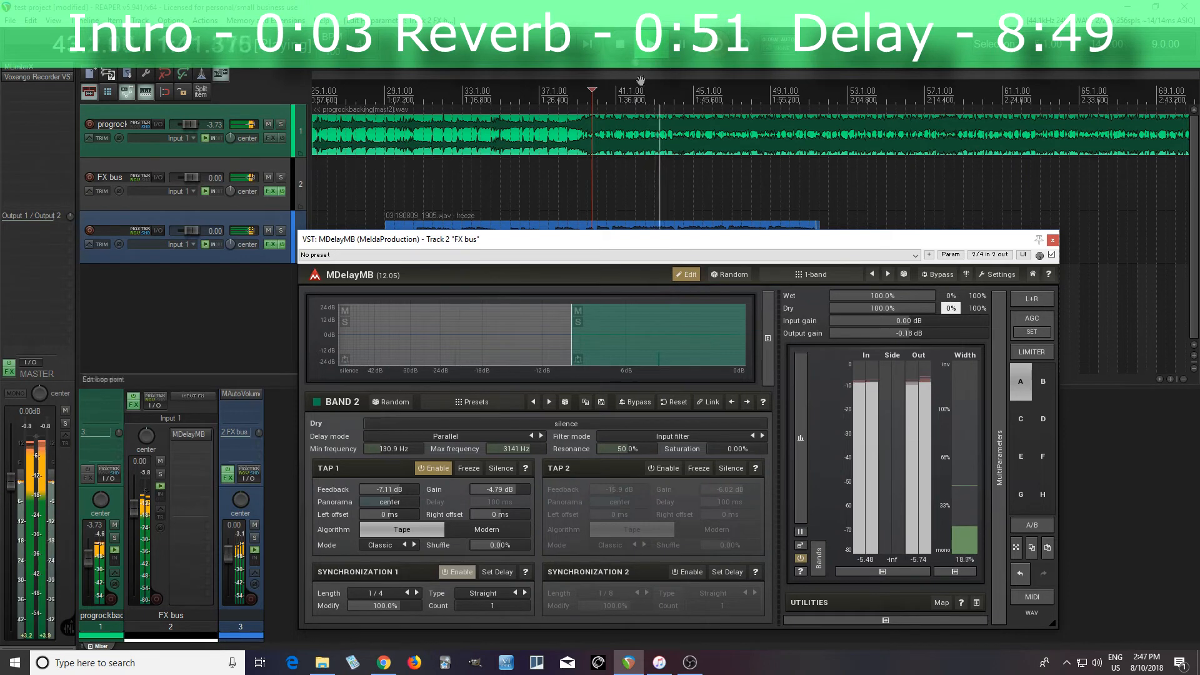
left_click(627, 45)
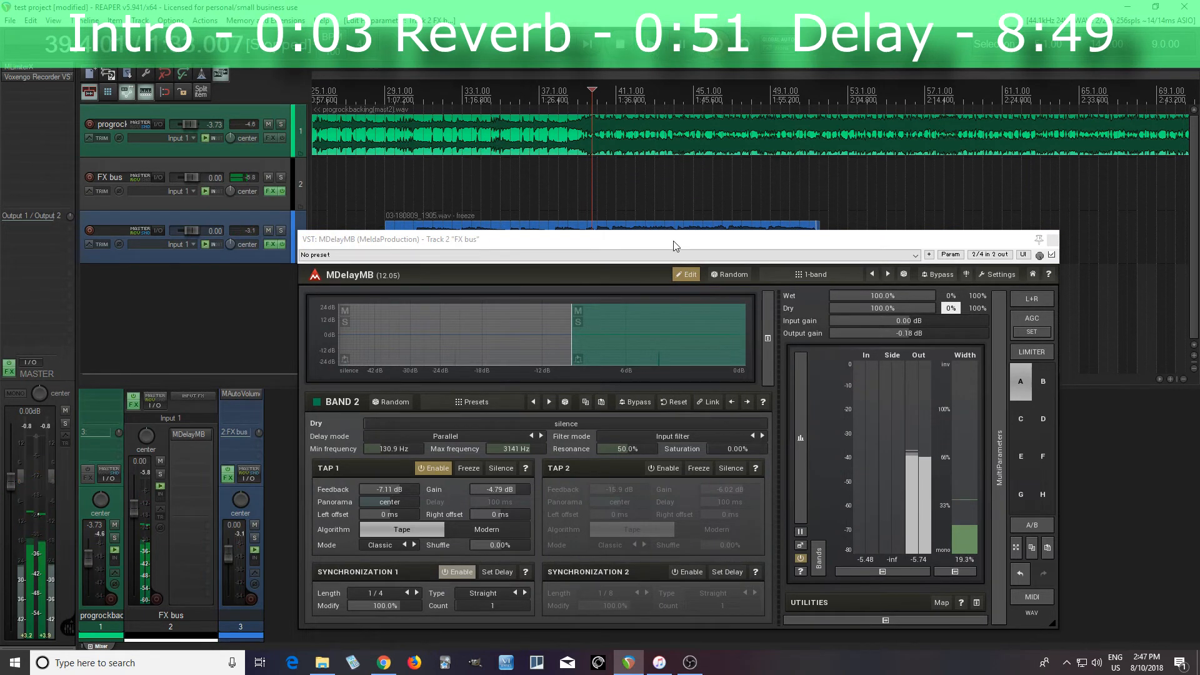
left_click_drag(519, 490, 517, 491)
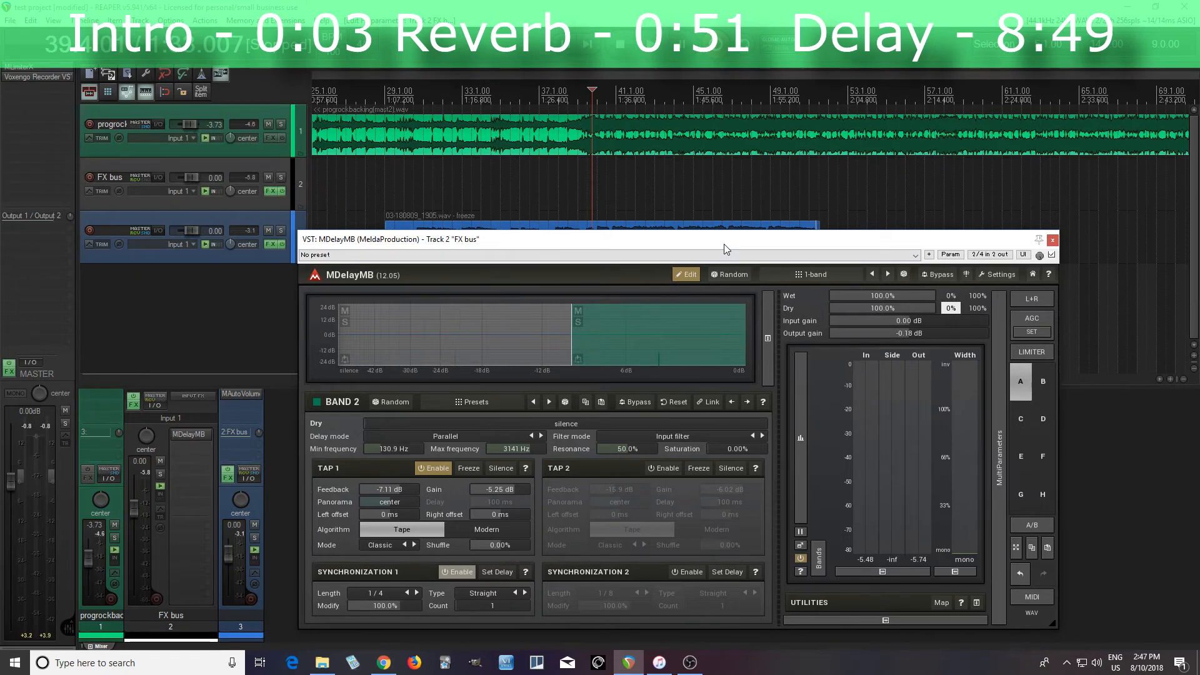
Name MDelayMB's multiparameter 1 "throw", assign it the global Level crossover value, and try it at 27.6%
left_click(867, 624)
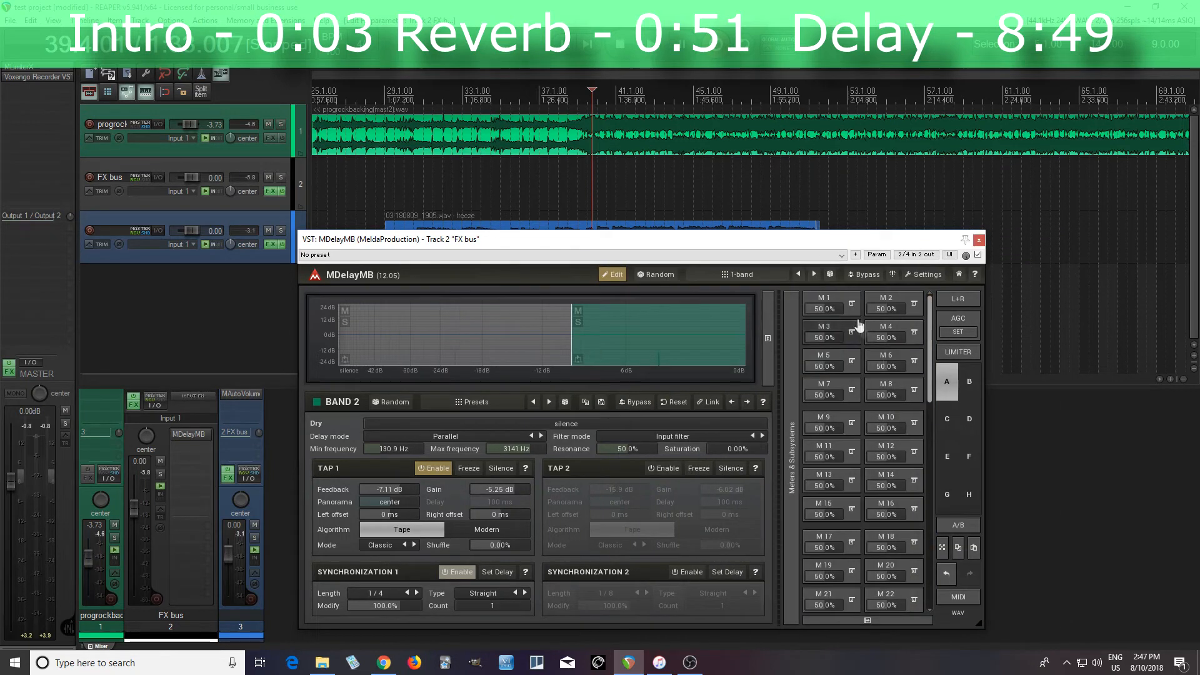
left_click(825, 300)
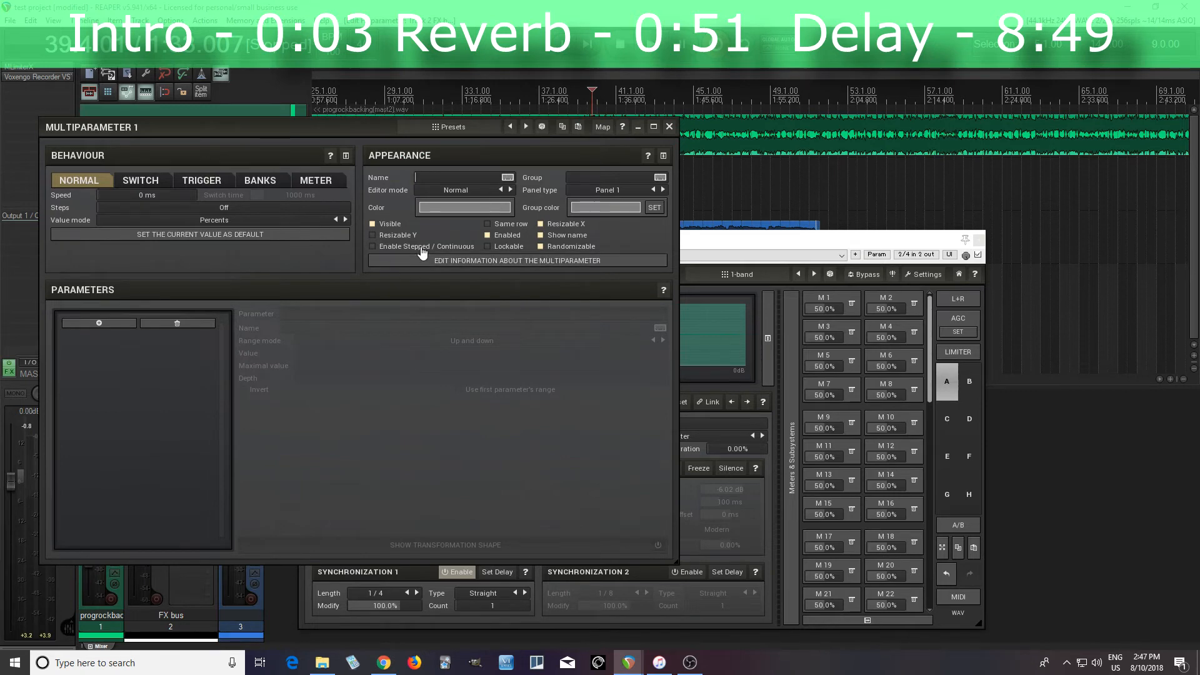
left_click(98, 323)
scroll(693, 344, "down", 12)
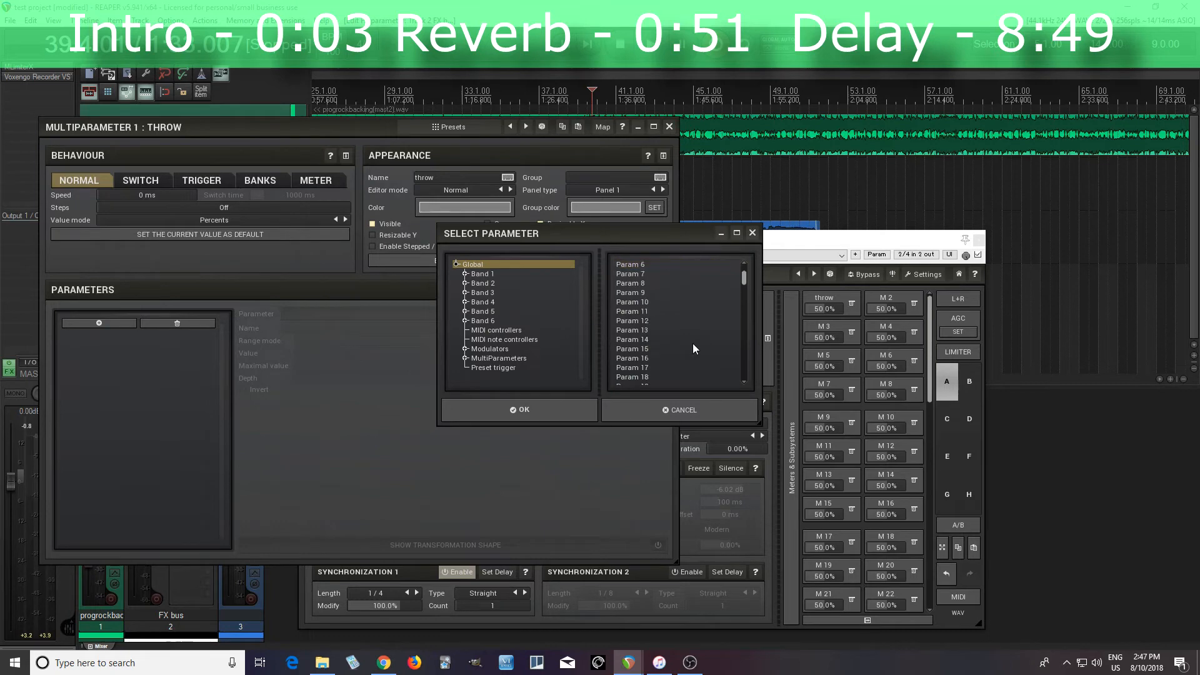
scroll(693, 343, "down", 8)
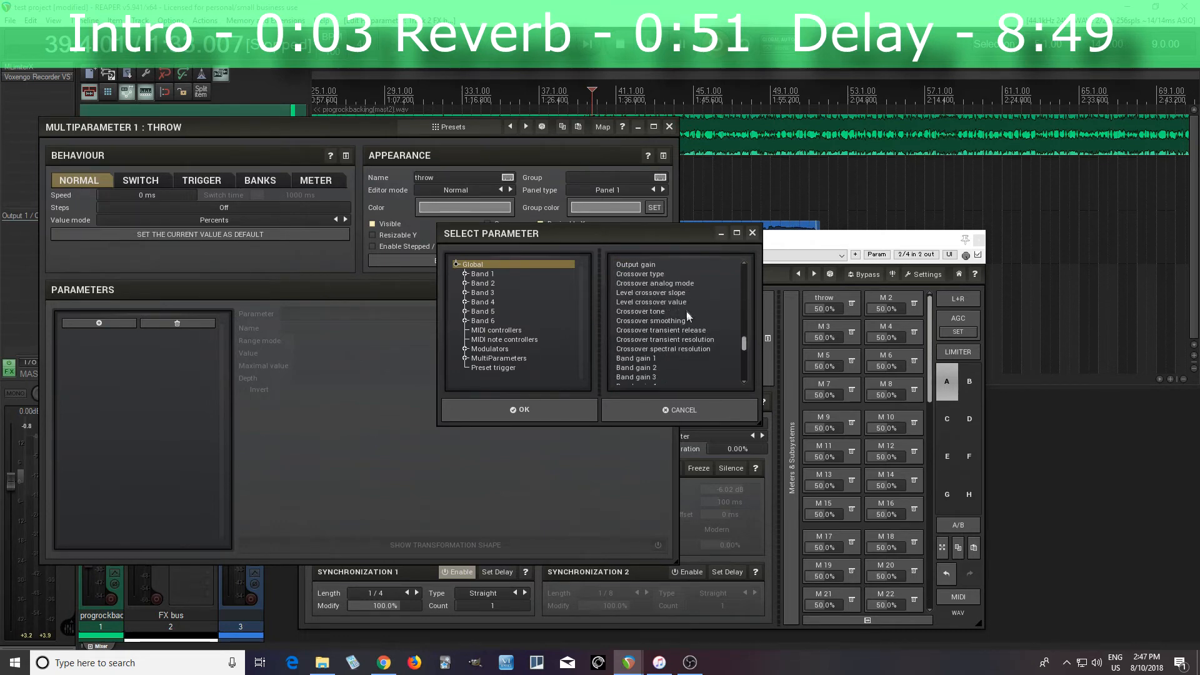
left_click(685, 301)
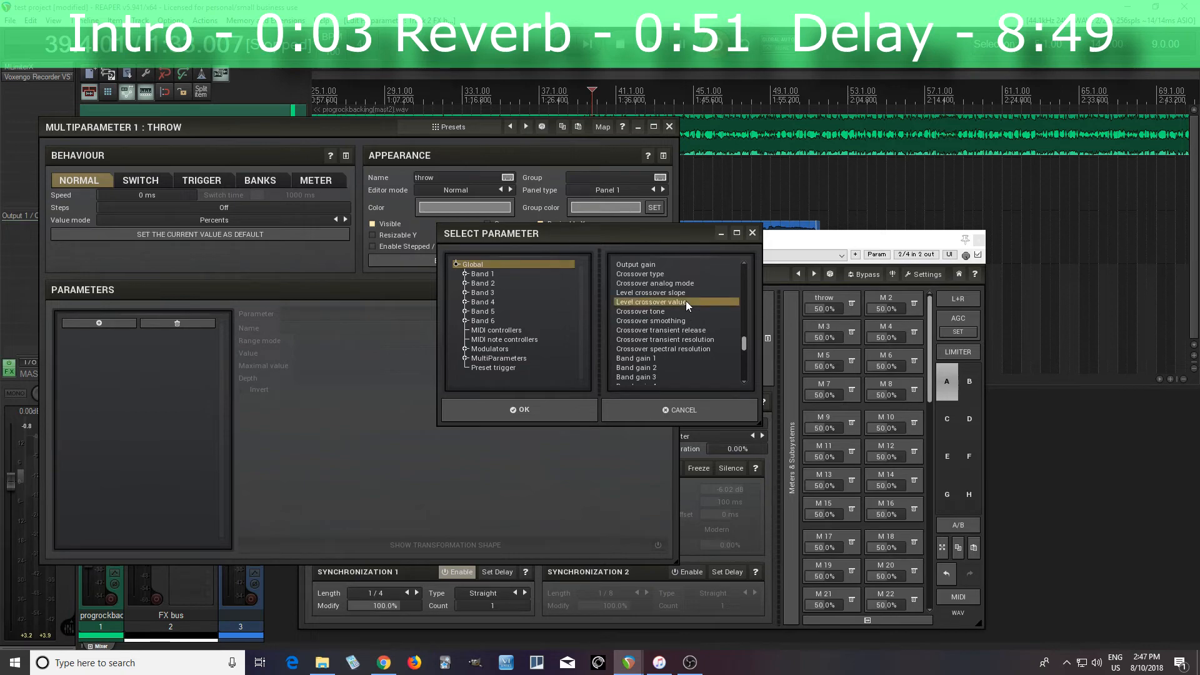
left_click(557, 416)
left_click_drag(365, 127, 556, 387)
left_click_drag(820, 306, 819, 369)
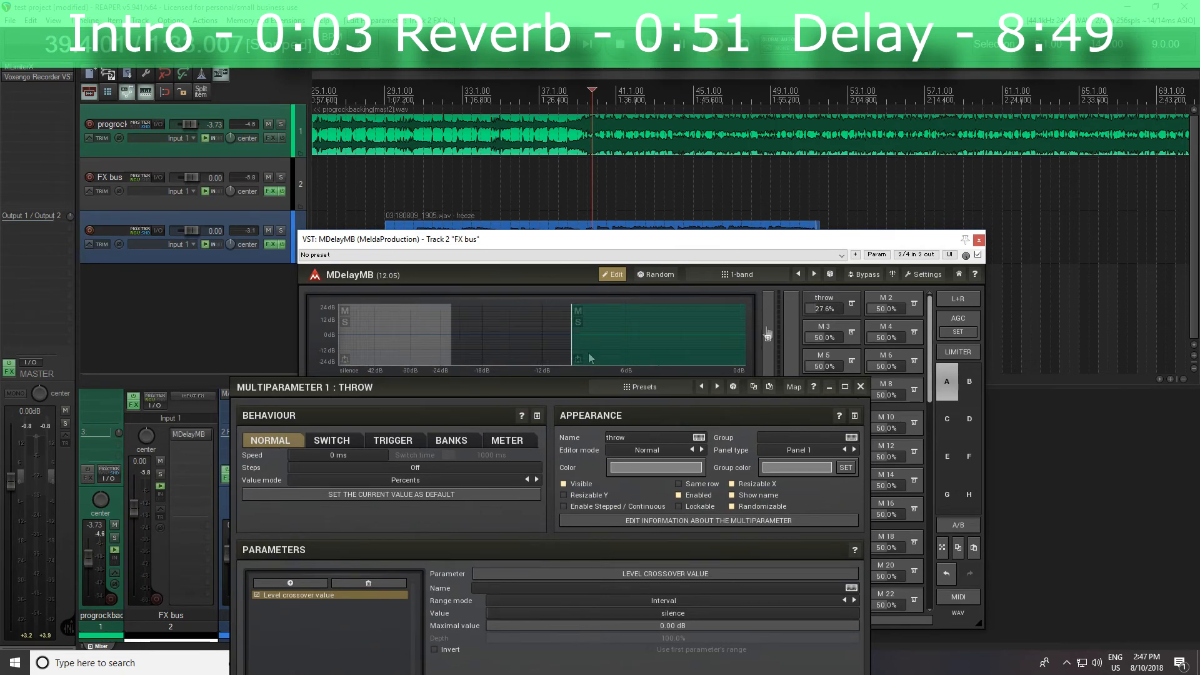
Set the throw multiparameter's behaviour to Switch, and test it by turning it on and back off
left_click_drag(365, 385, 371, 158)
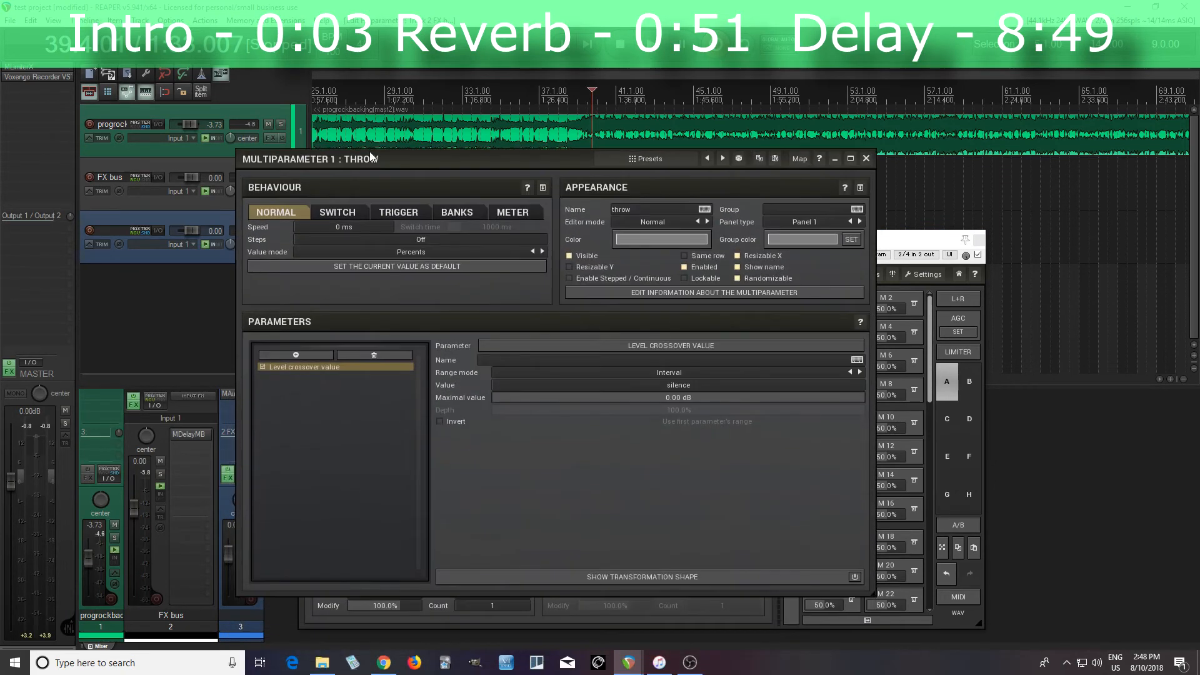
left_click(338, 216)
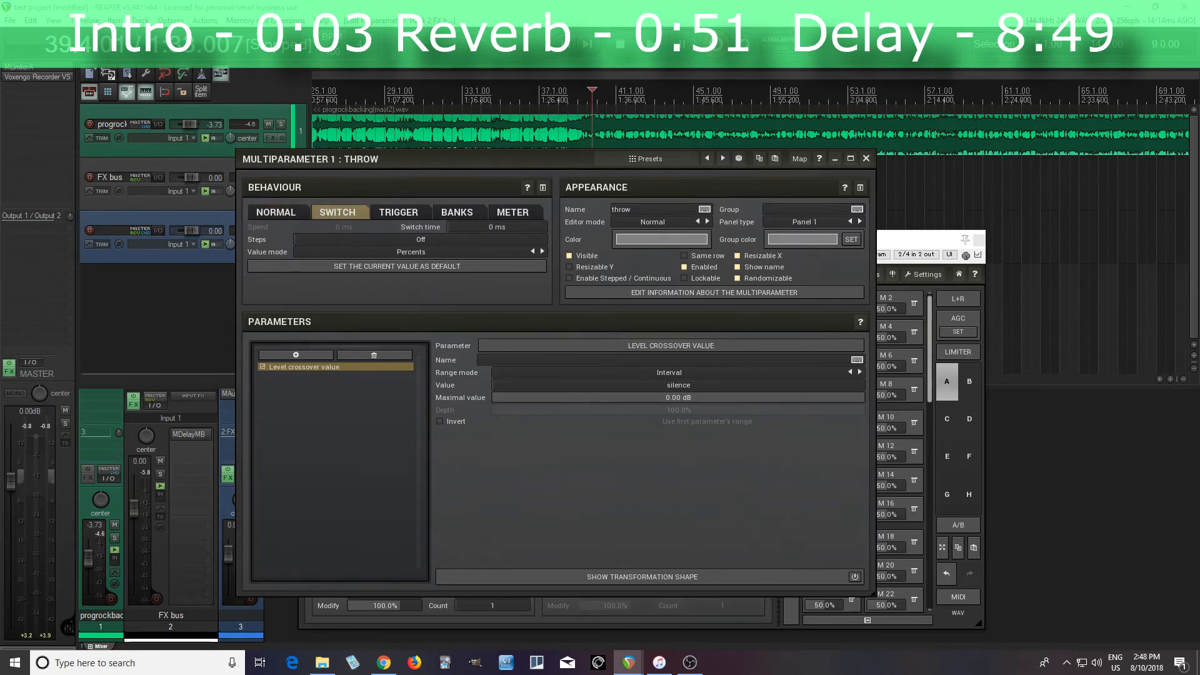
left_click(865, 158)
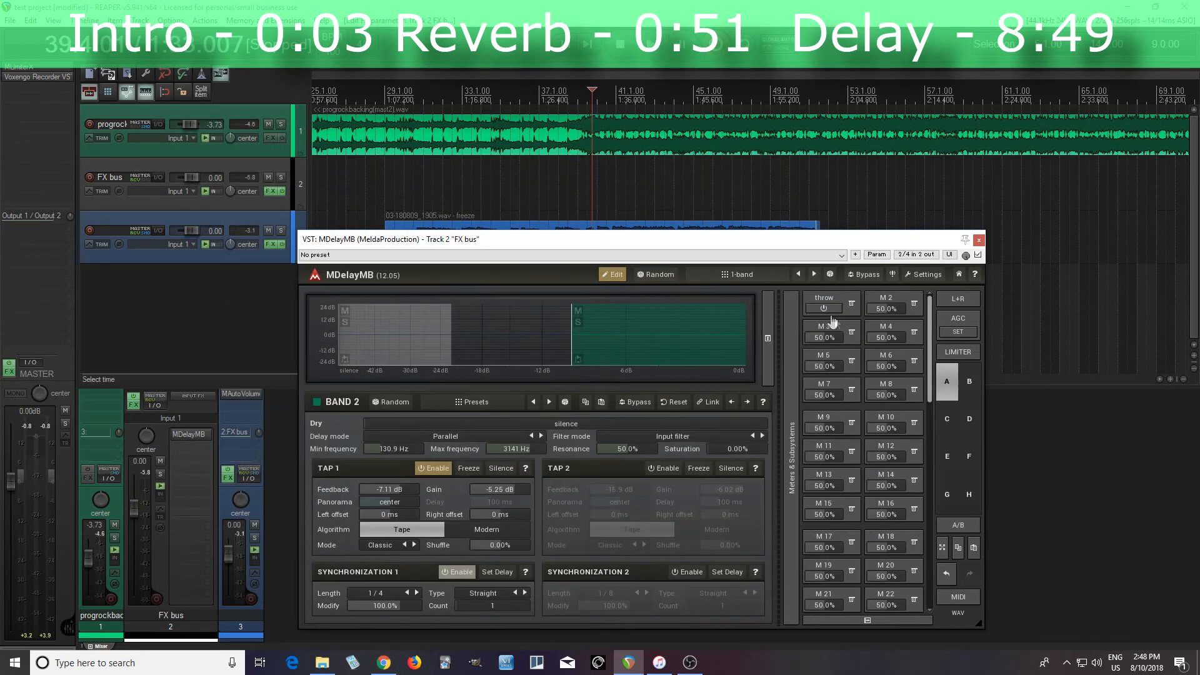
left_click(826, 309)
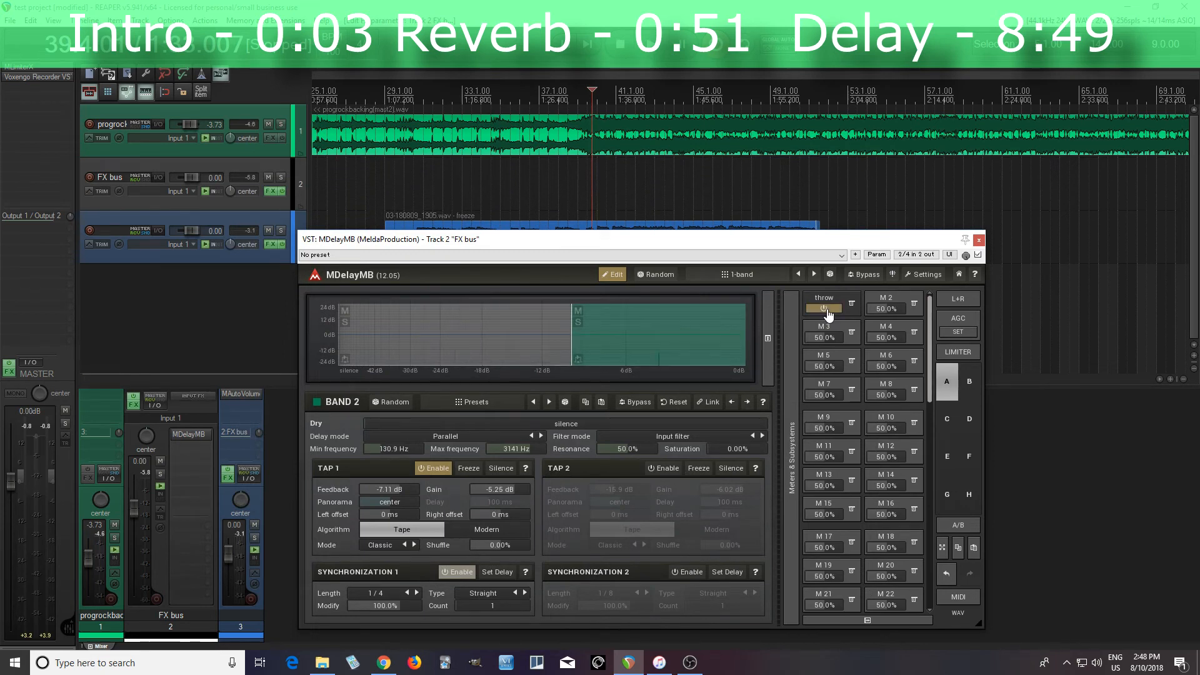
left_click(826, 309)
Play the project from bar 39 and switch MDelayMB's throw parameter on and off to audition the delay throws
left_click_drag(702, 241, 702, 265)
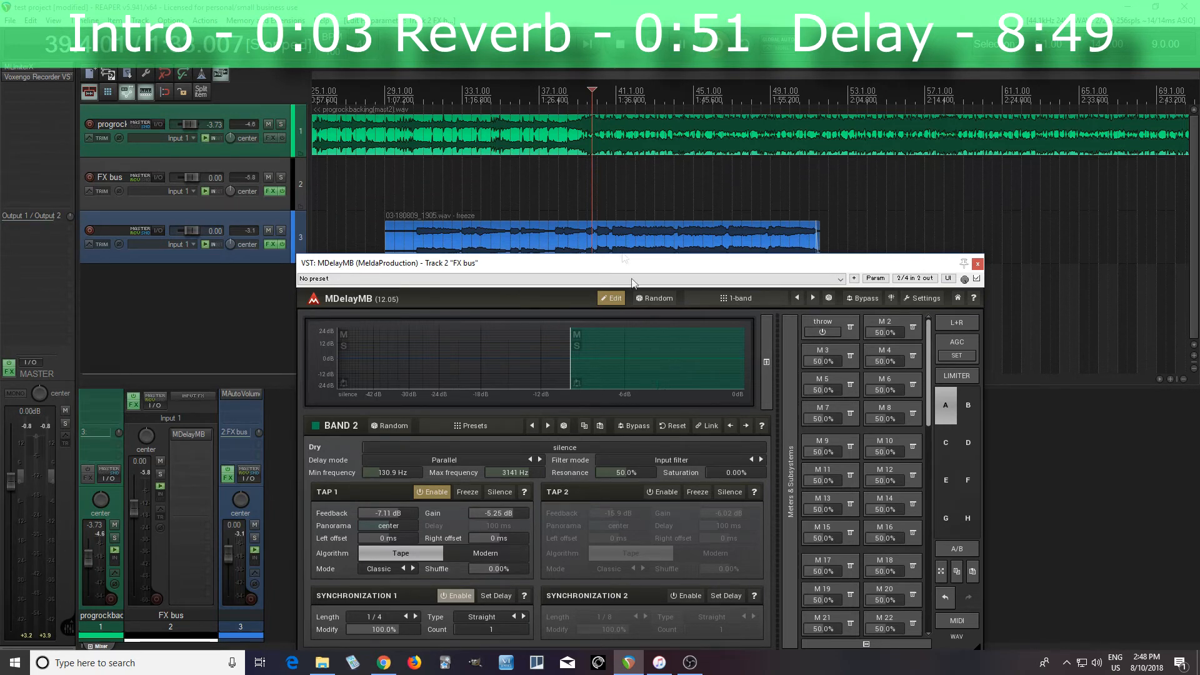
left_click(652, 55)
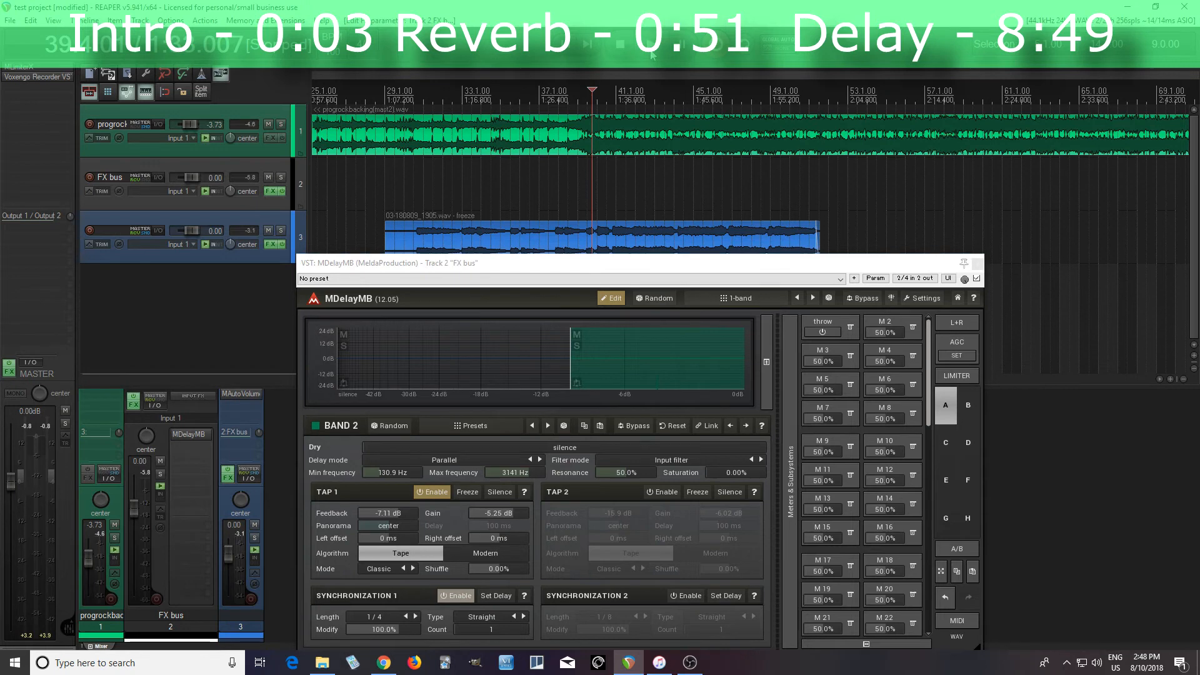
left_click(825, 334)
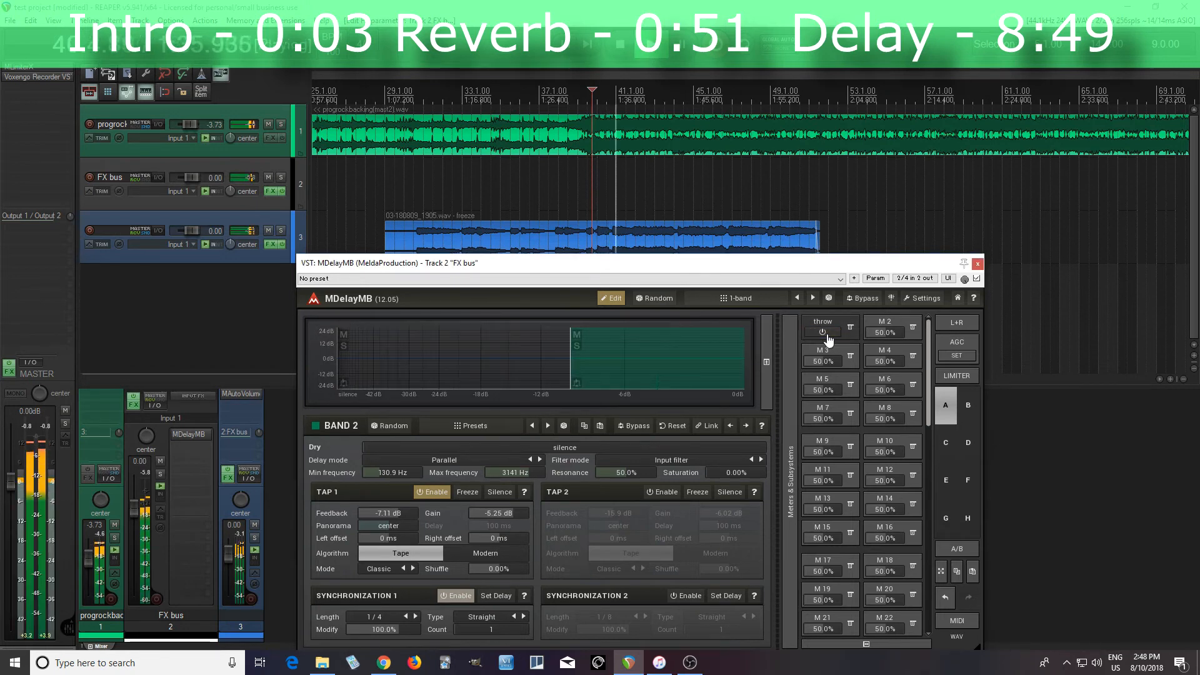
left_click(828, 336)
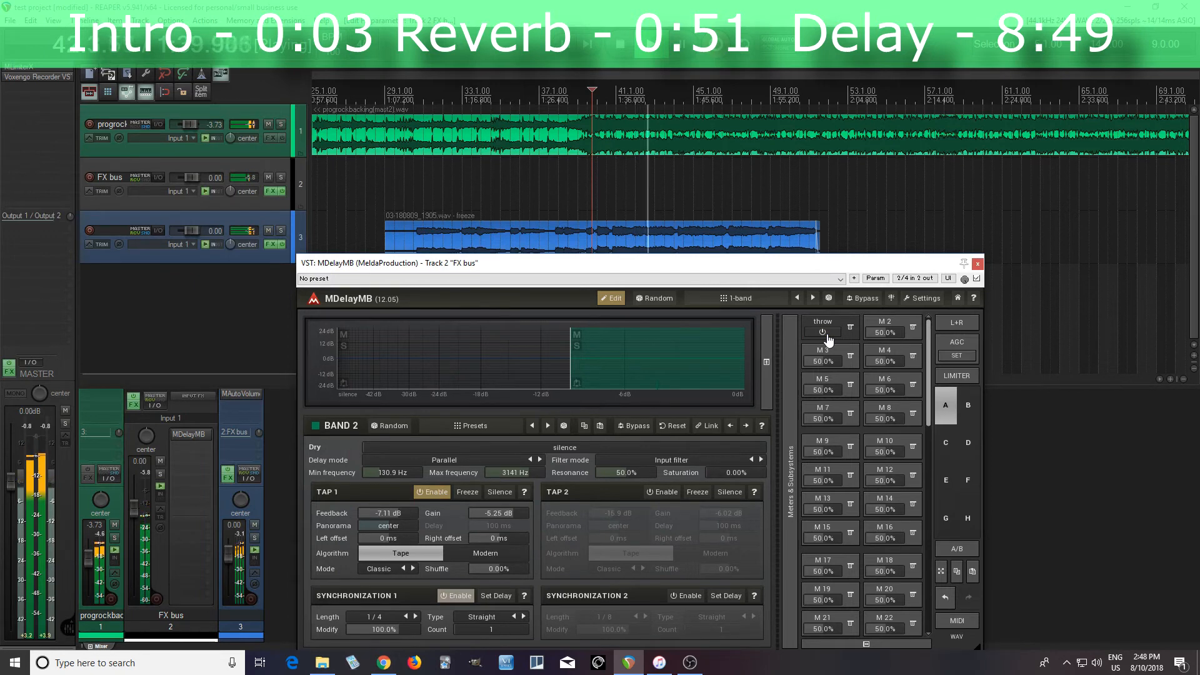
left_click(828, 337)
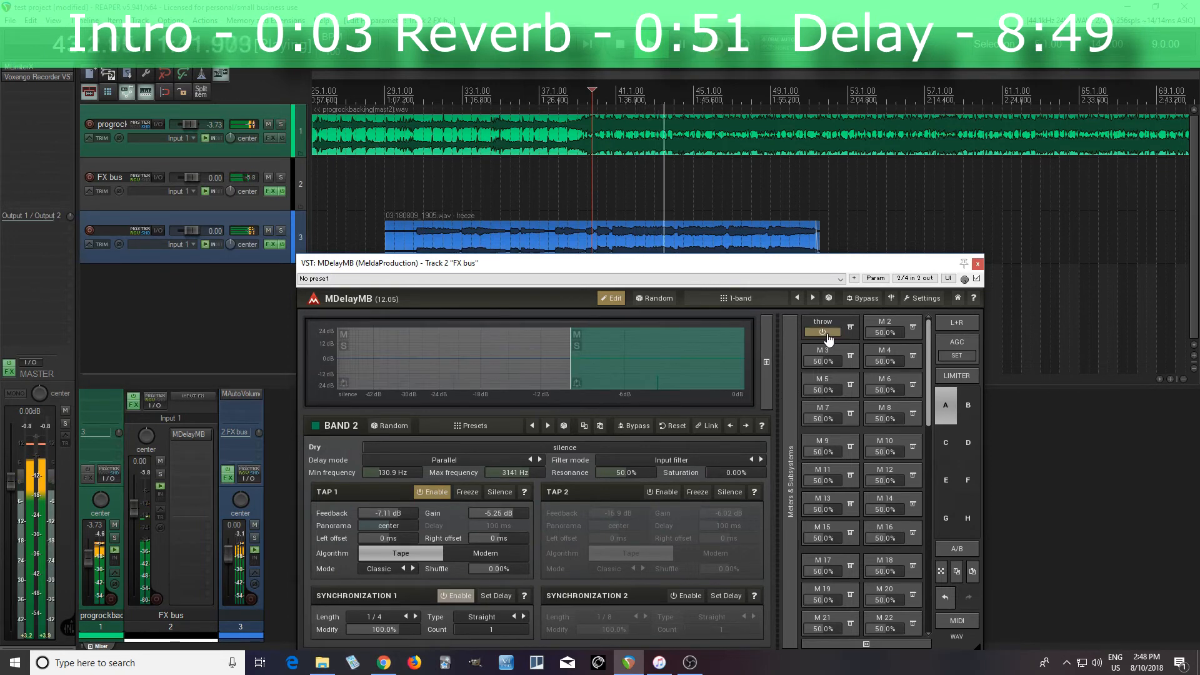
left_click(827, 336)
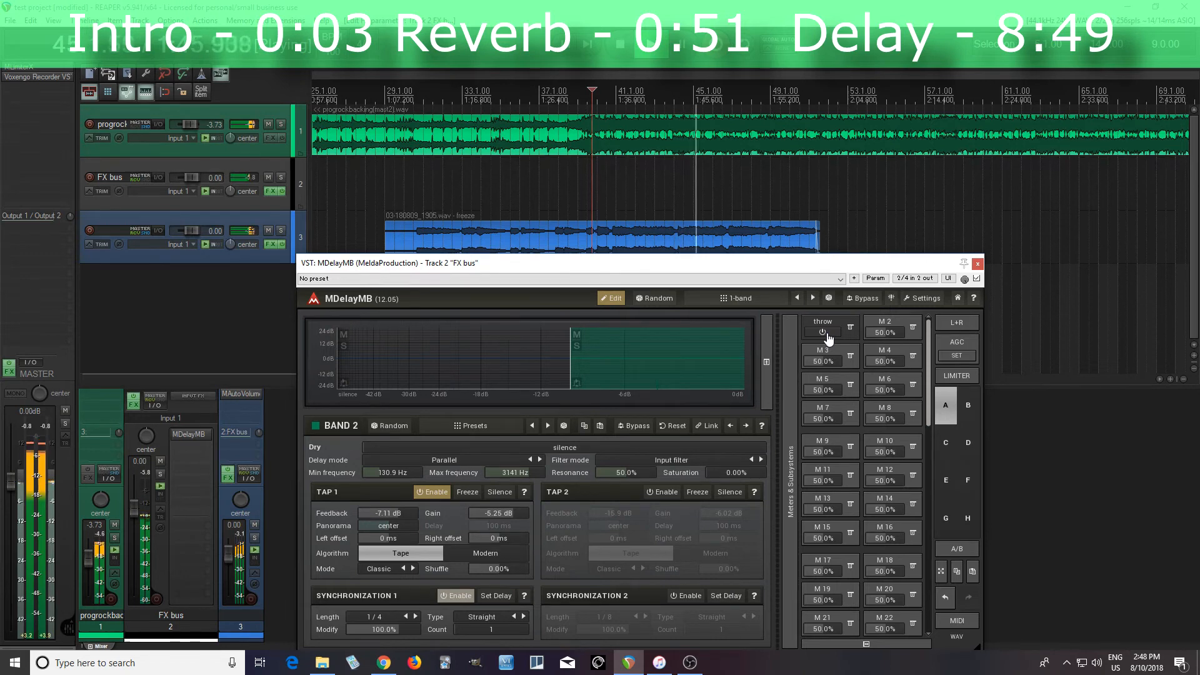
left_click(828, 337)
left_click(827, 336)
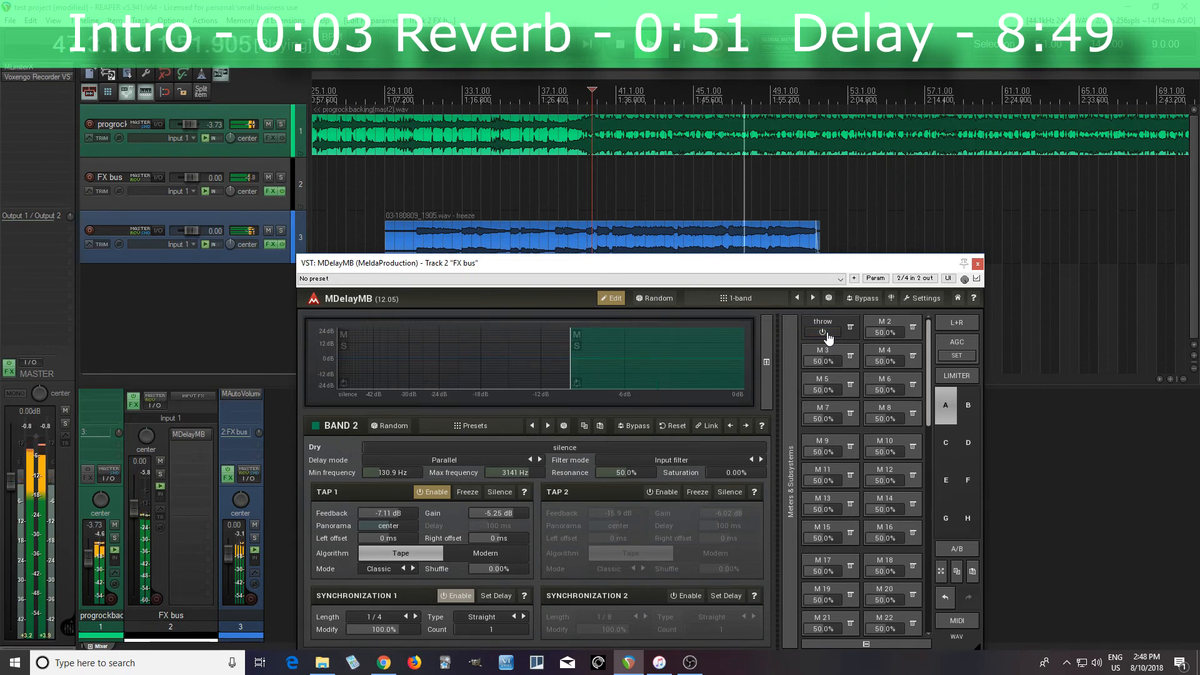
left_click(828, 336)
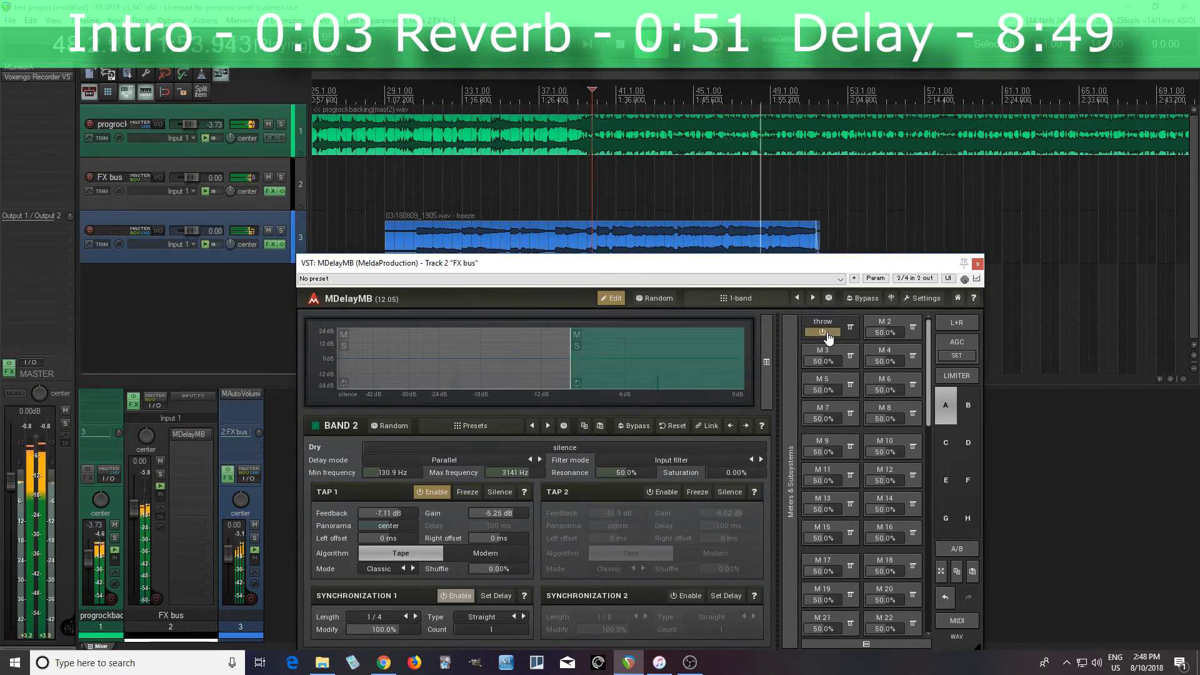
left_click(828, 336)
left_click(828, 337)
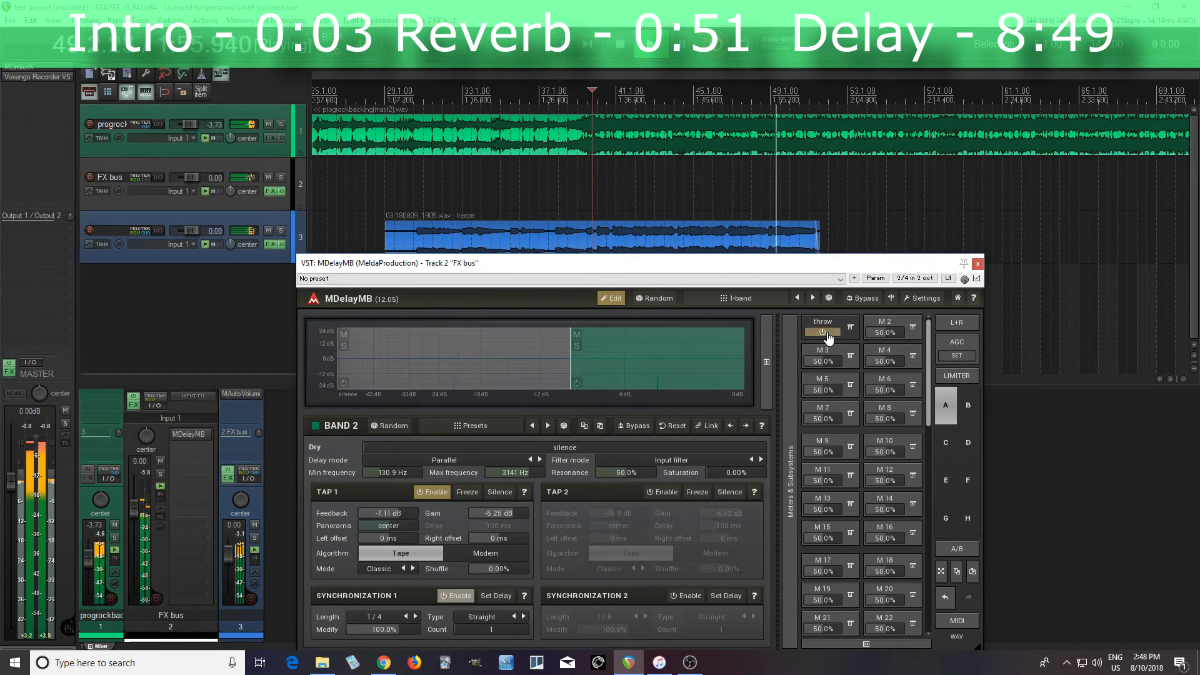
left_click(828, 337)
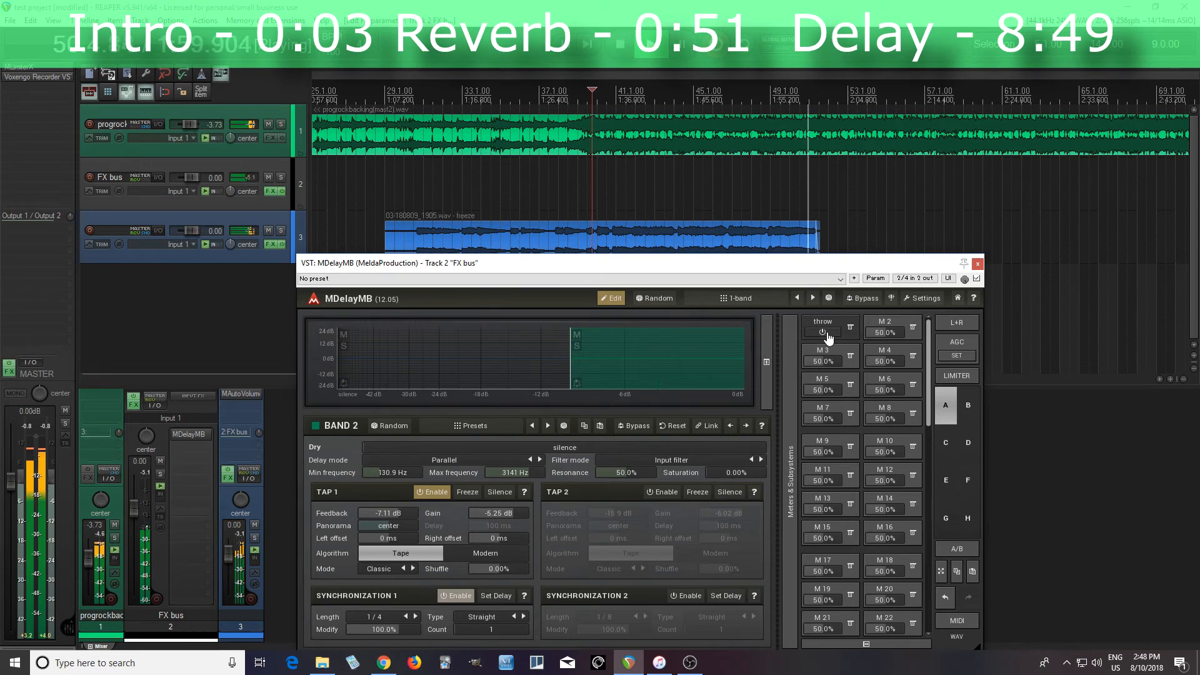
left_click(624, 53)
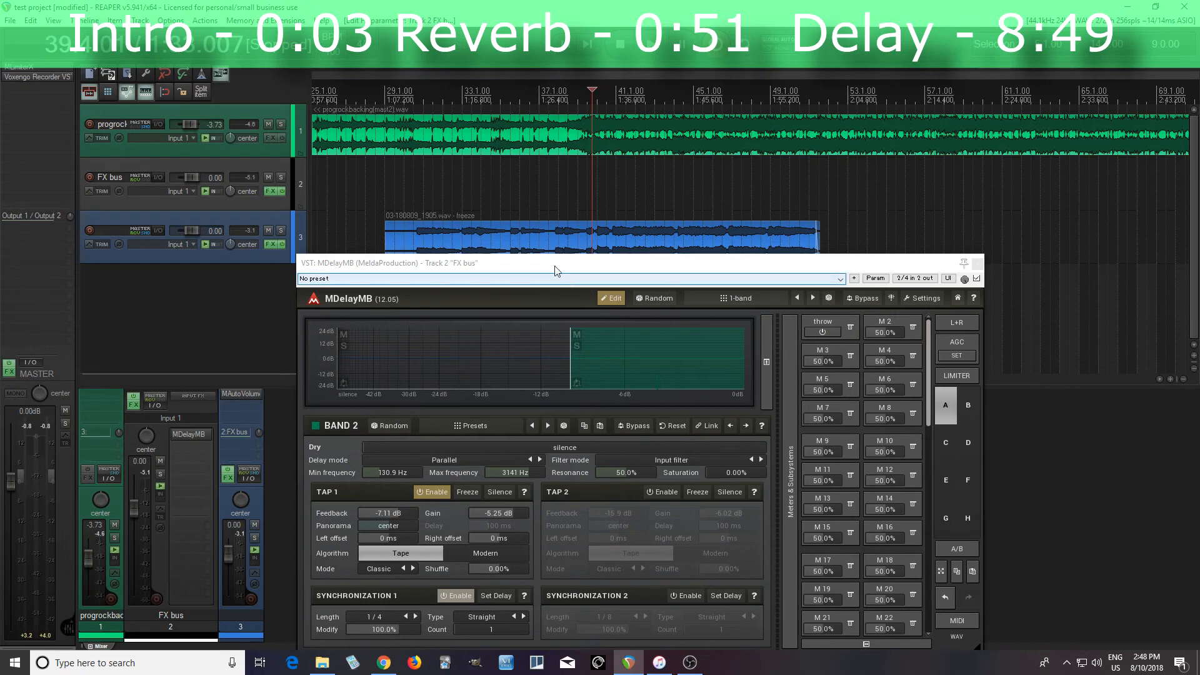
Set the FX bus track's automation mode to Write and place the edit cursor at about bar 37
left_click_drag(556, 269, 566, 294)
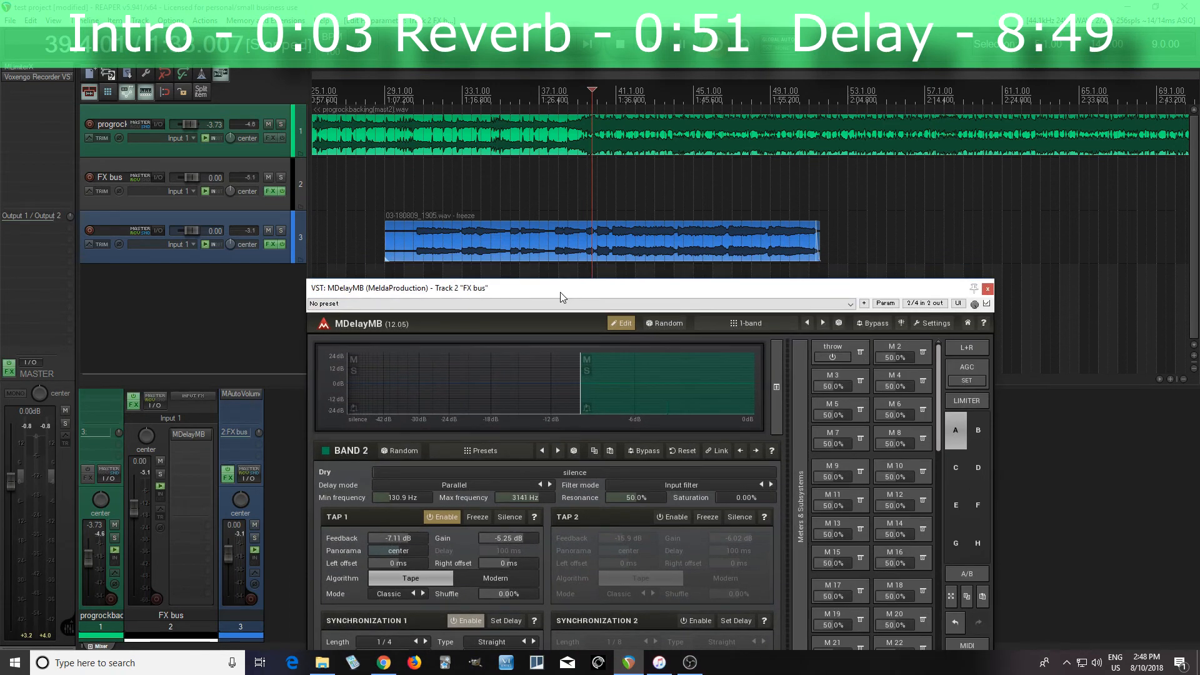
left_click(100, 192)
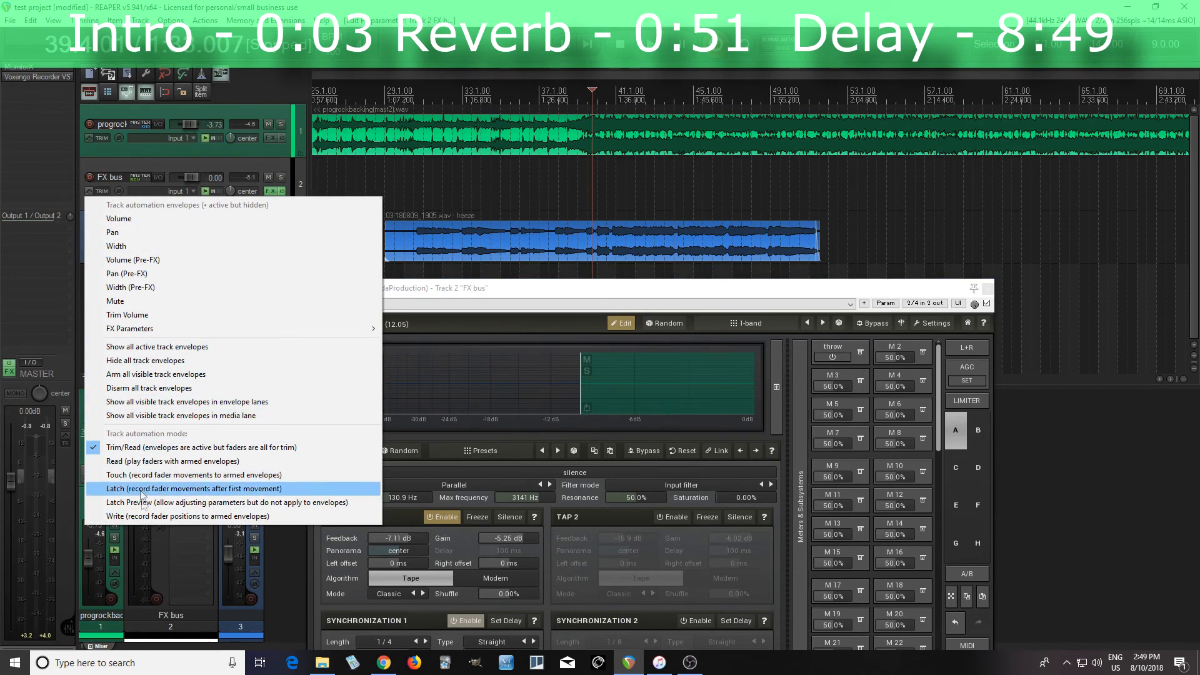
left_click(143, 516)
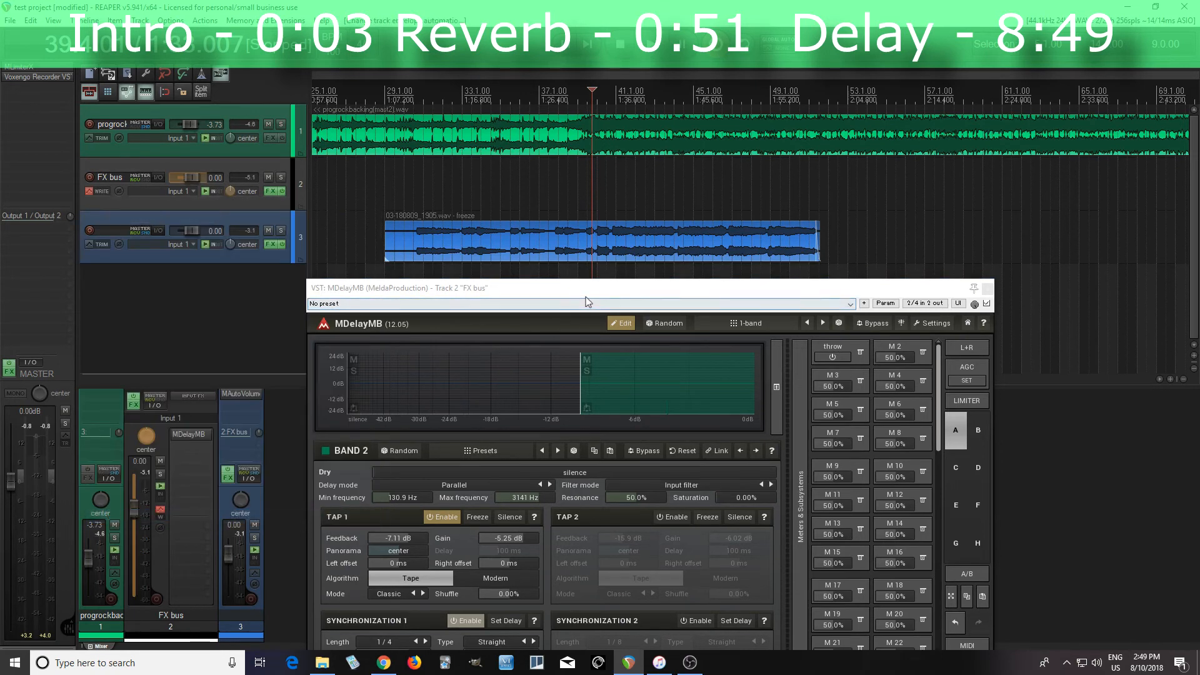
left_click(555, 275)
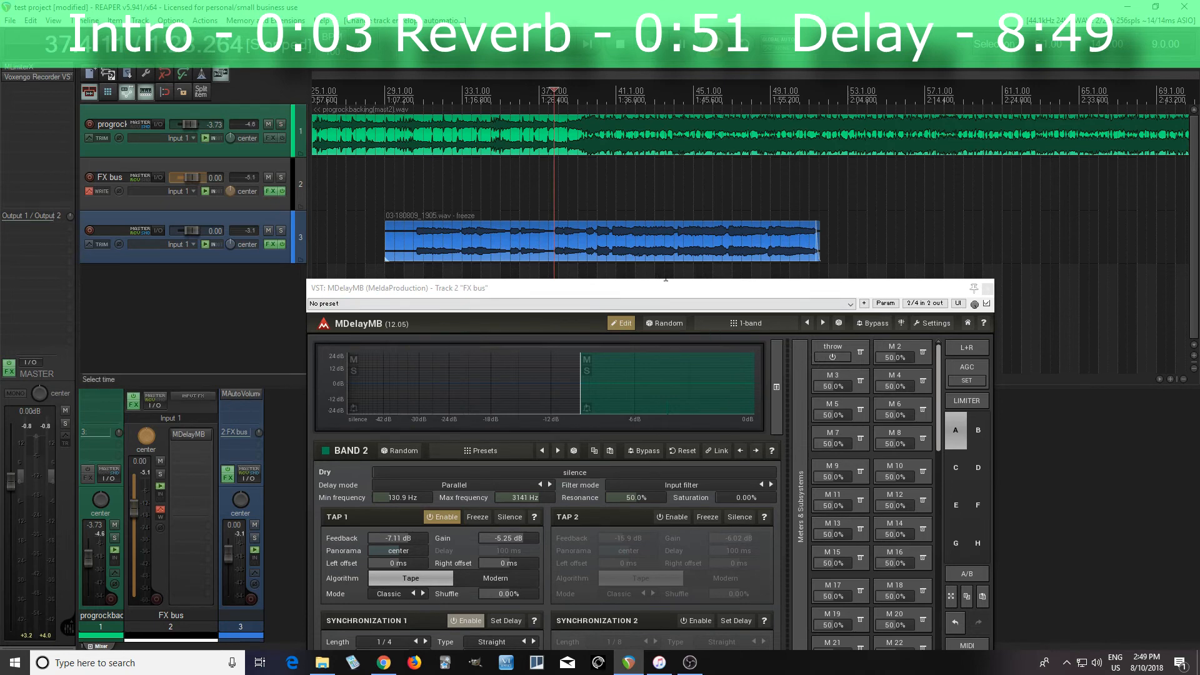
Record throw automation on the FX bus by switching throw briefly on and off seven times between about bars 38 and 49 during playback
left_click(661, 52)
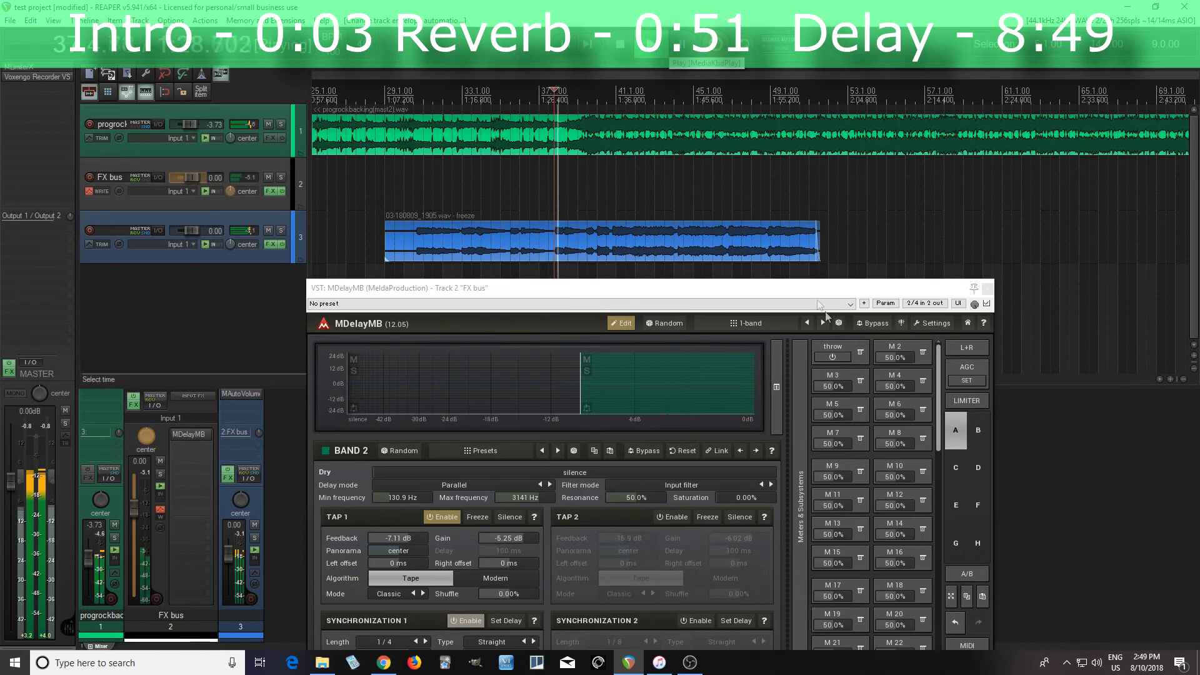
left_click(838, 358)
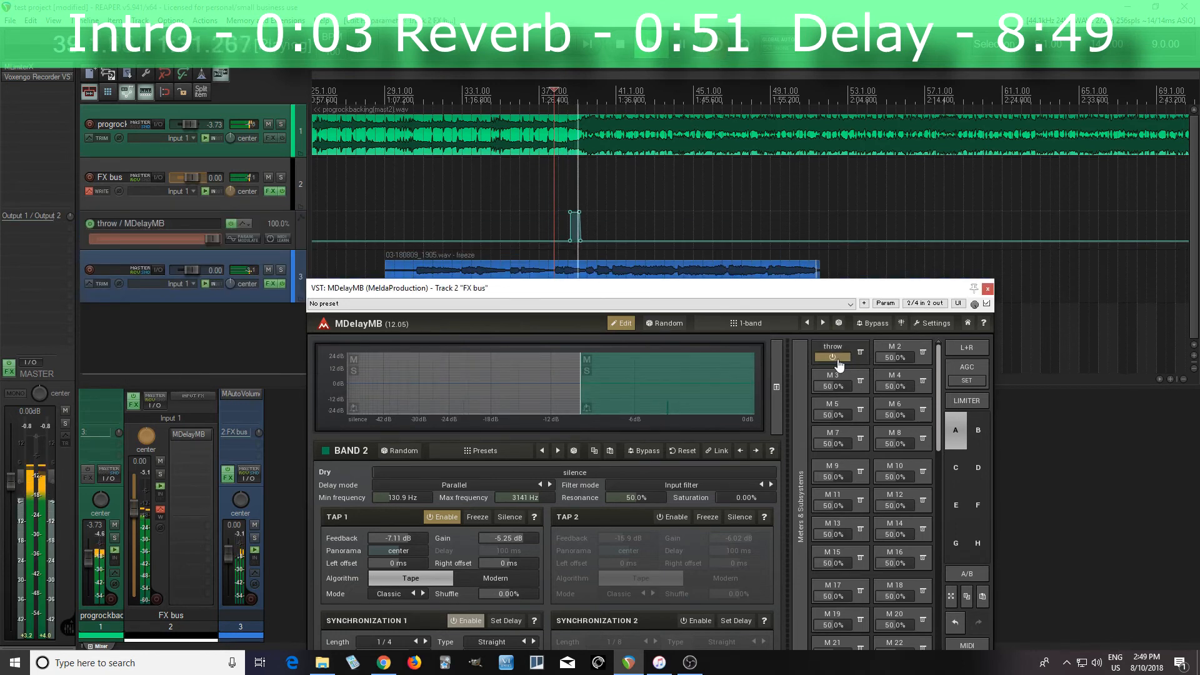
left_click(838, 359)
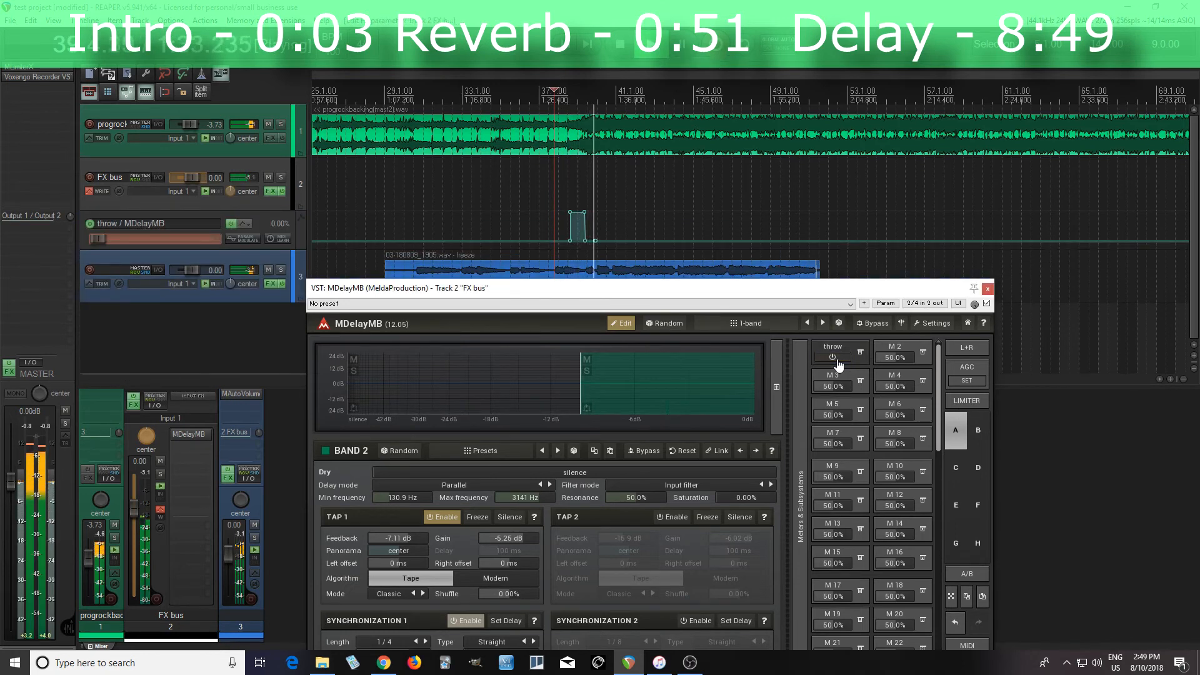
left_click(838, 362)
left_click(838, 361)
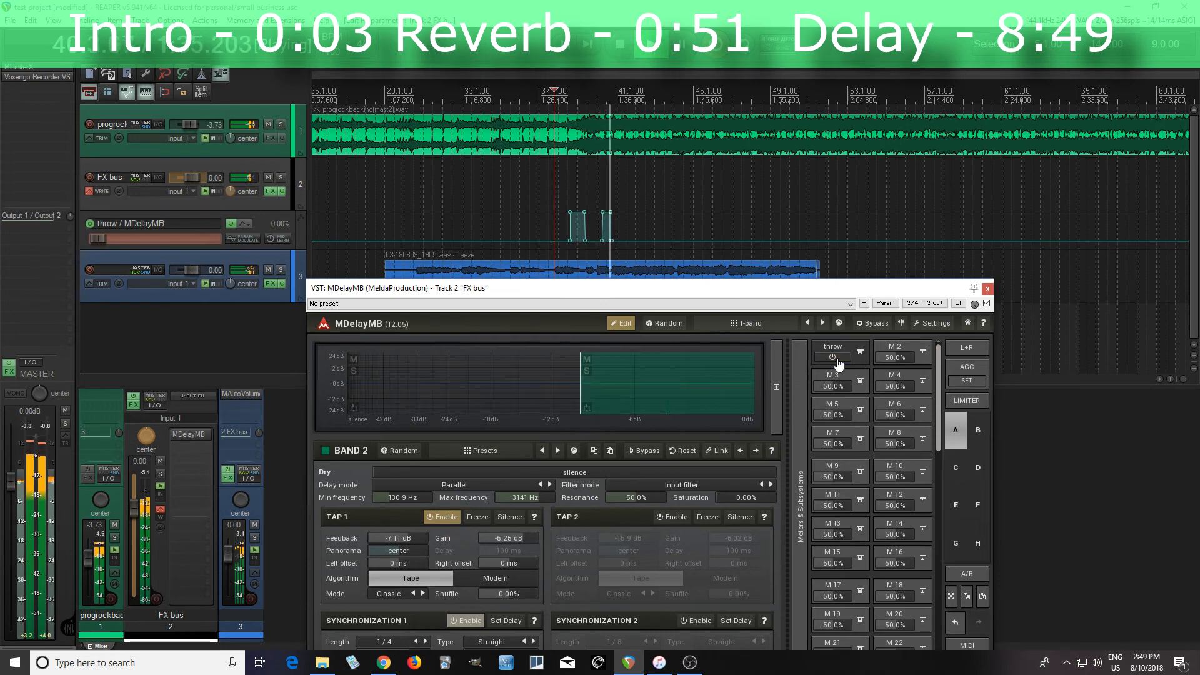
left_click(838, 360)
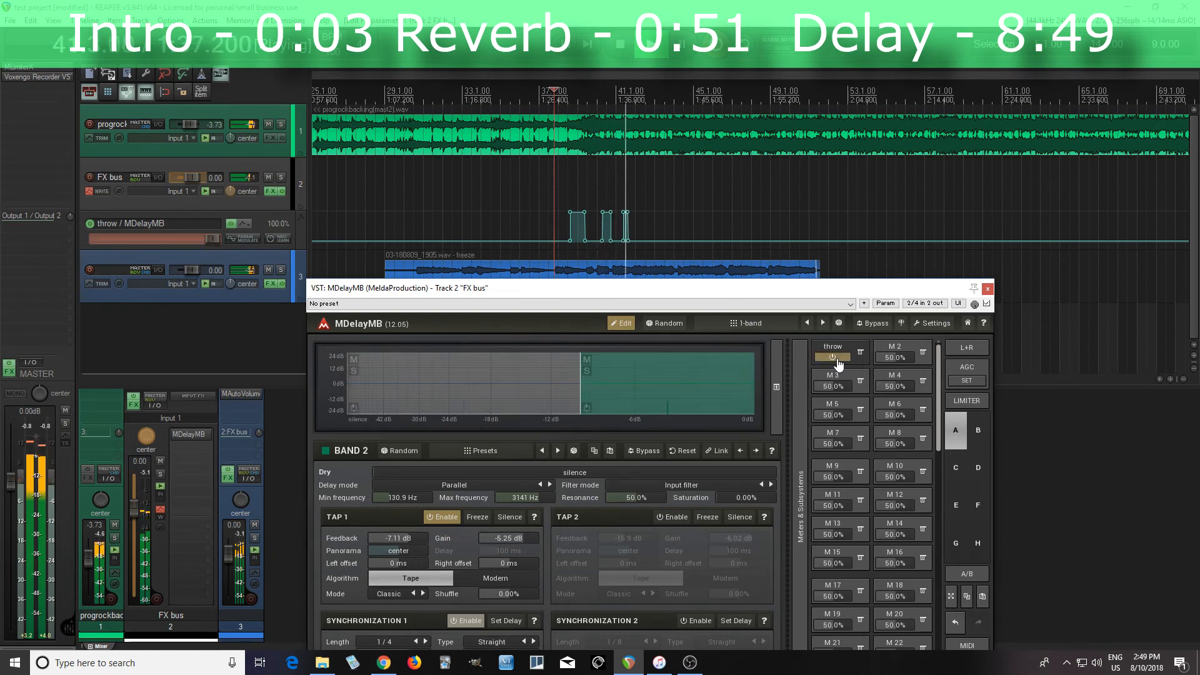
left_click(837, 360)
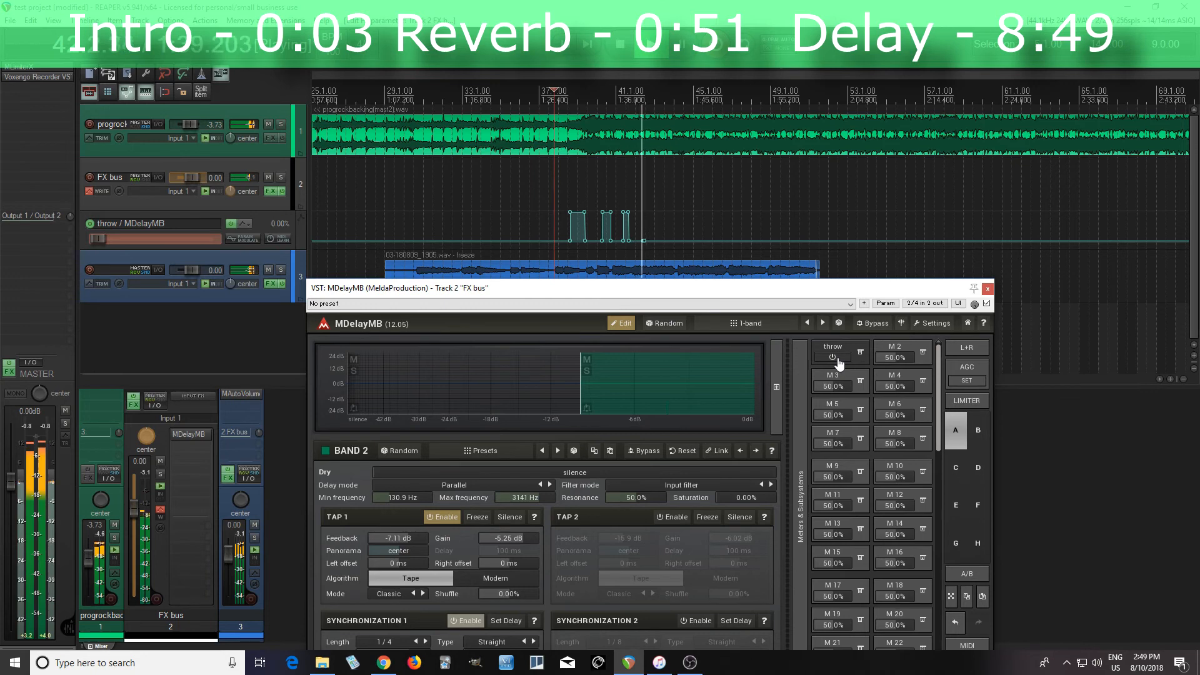
left_click(838, 361)
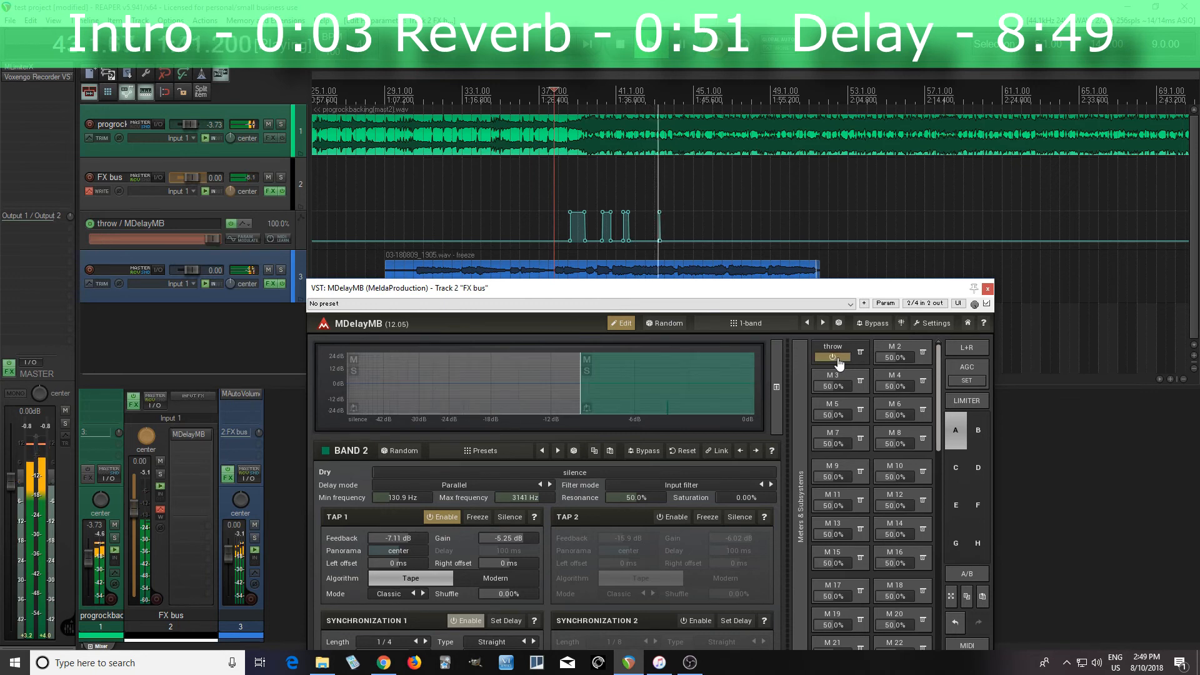
left_click(838, 360)
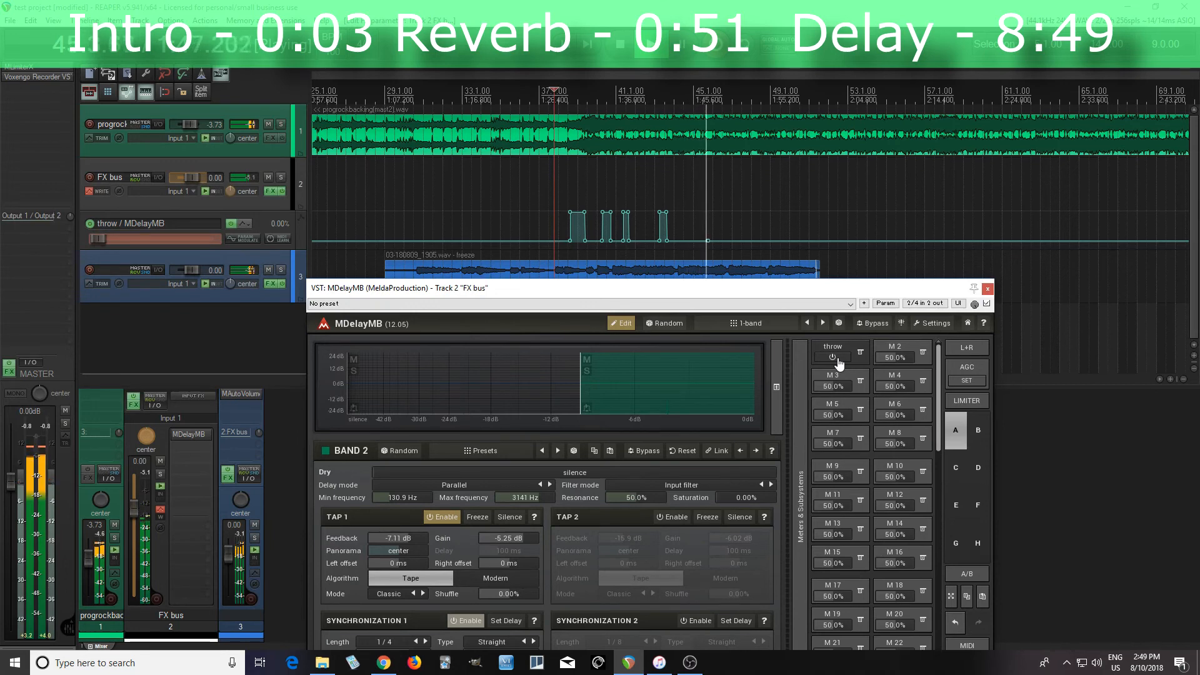
left_click(838, 360)
left_click(837, 359)
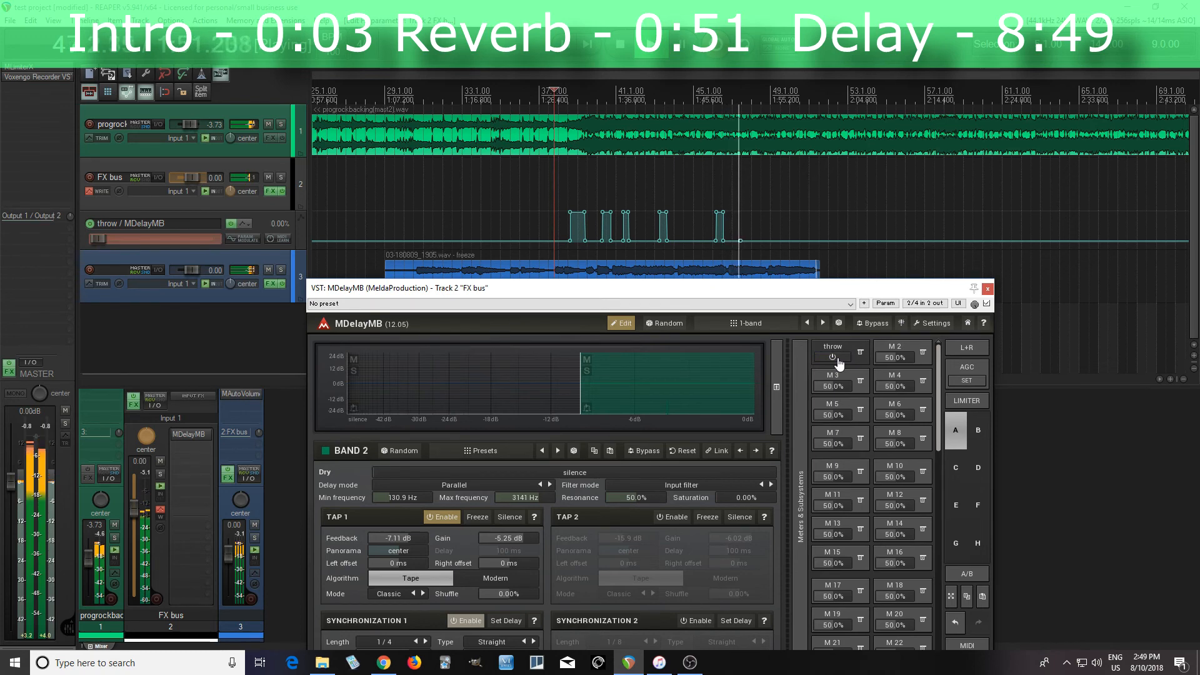
left_click(837, 360)
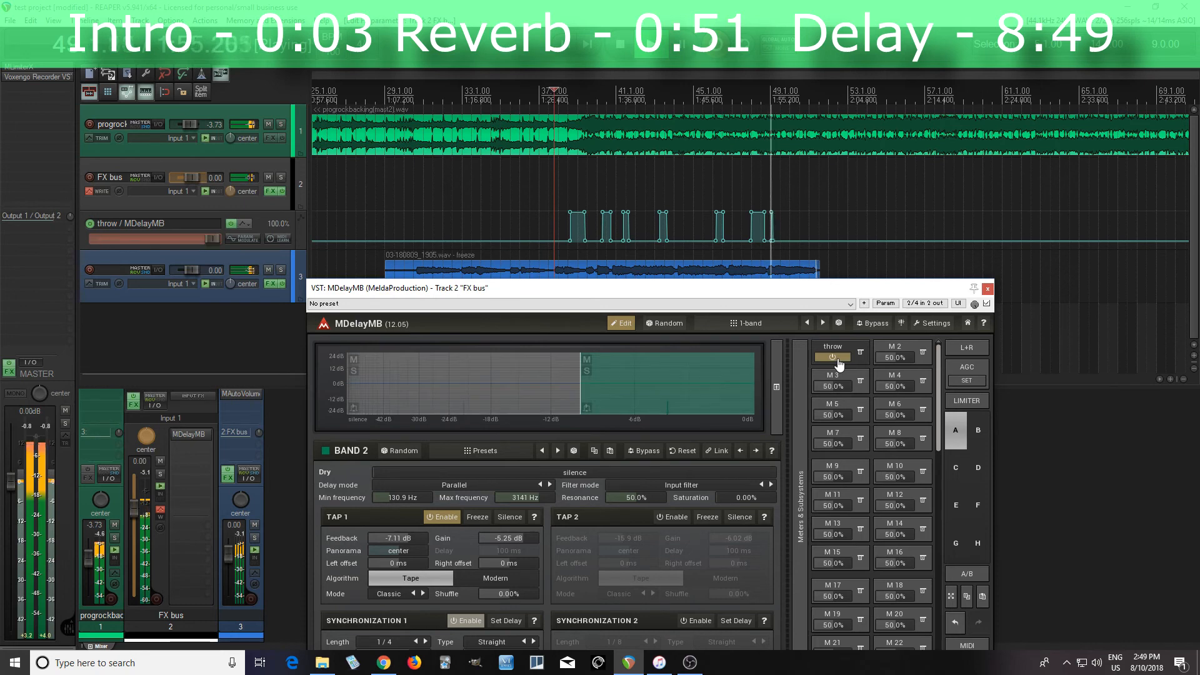
left_click(837, 360)
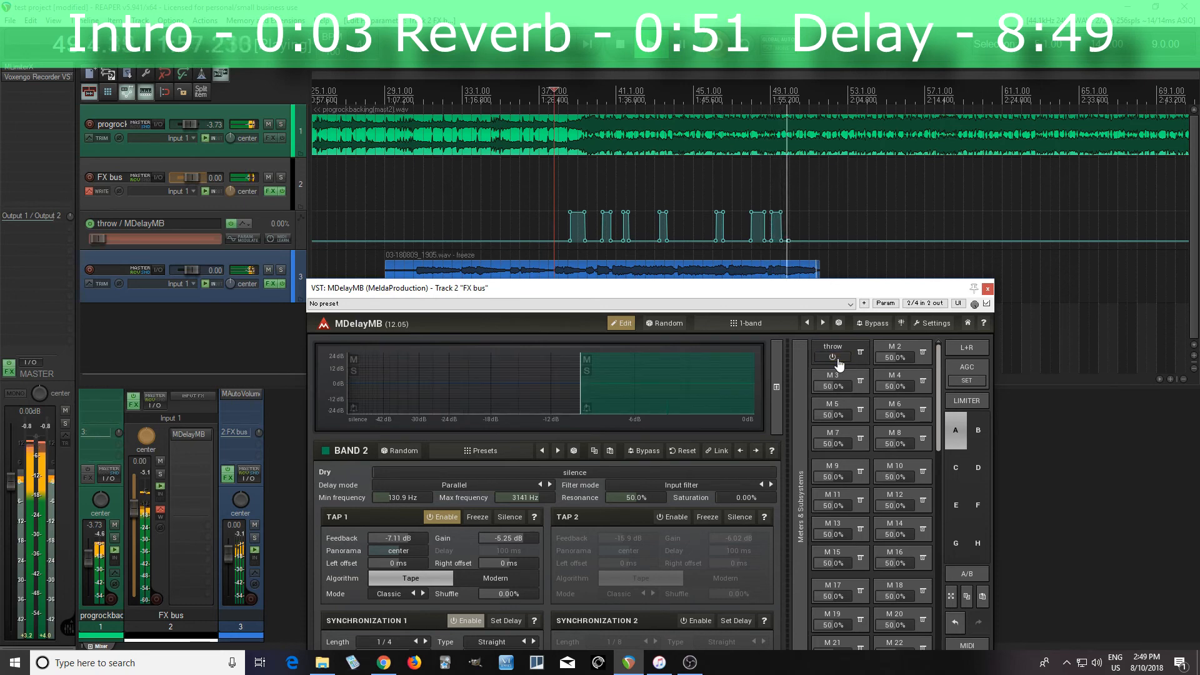
left_click(627, 54)
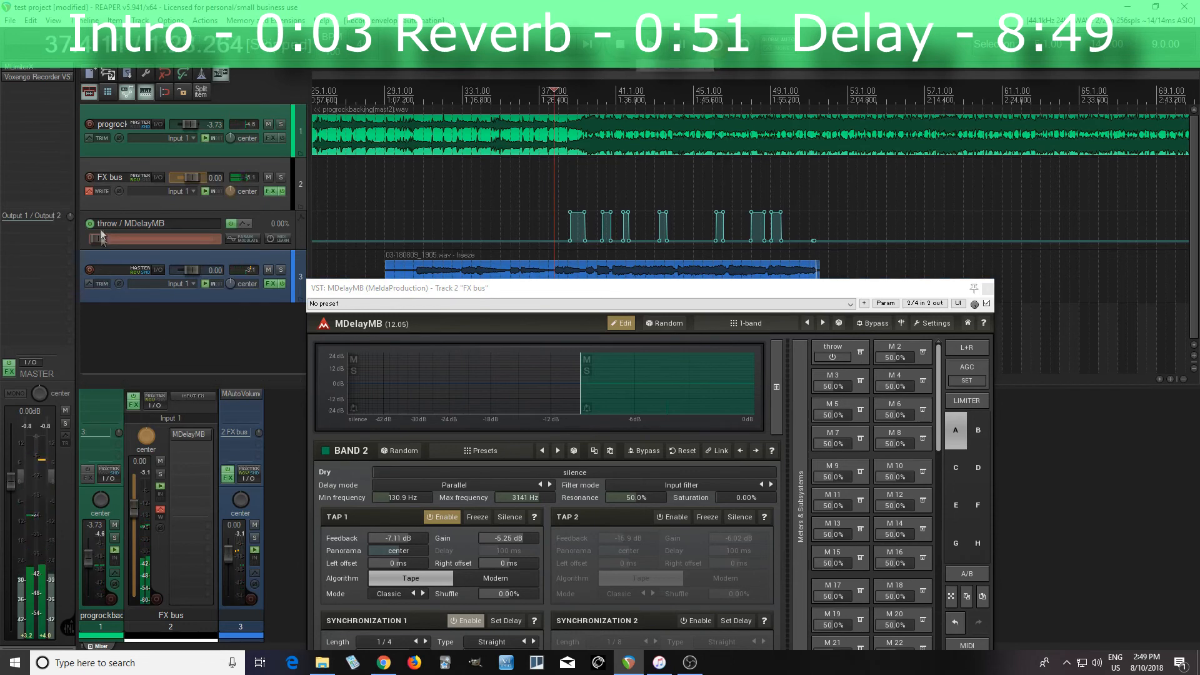
Set the FX bus automation mode to Read, close MDelayMB's window, and play back the recorded throw automation
left_click(97, 191)
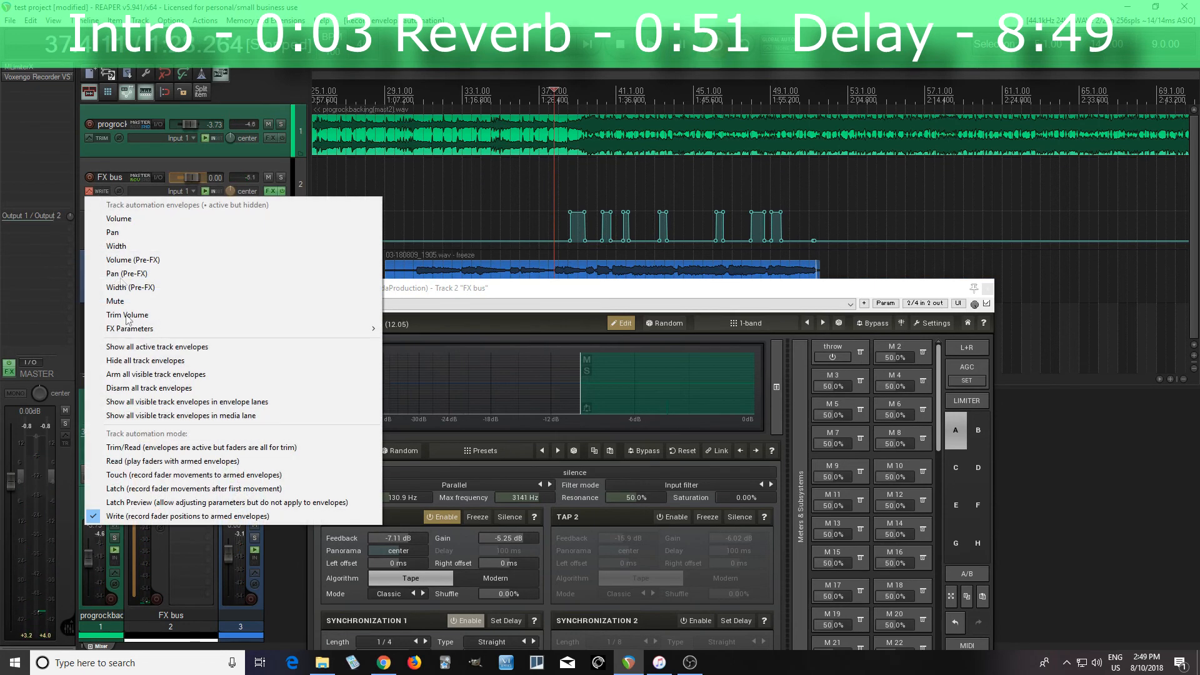
left_click(156, 461)
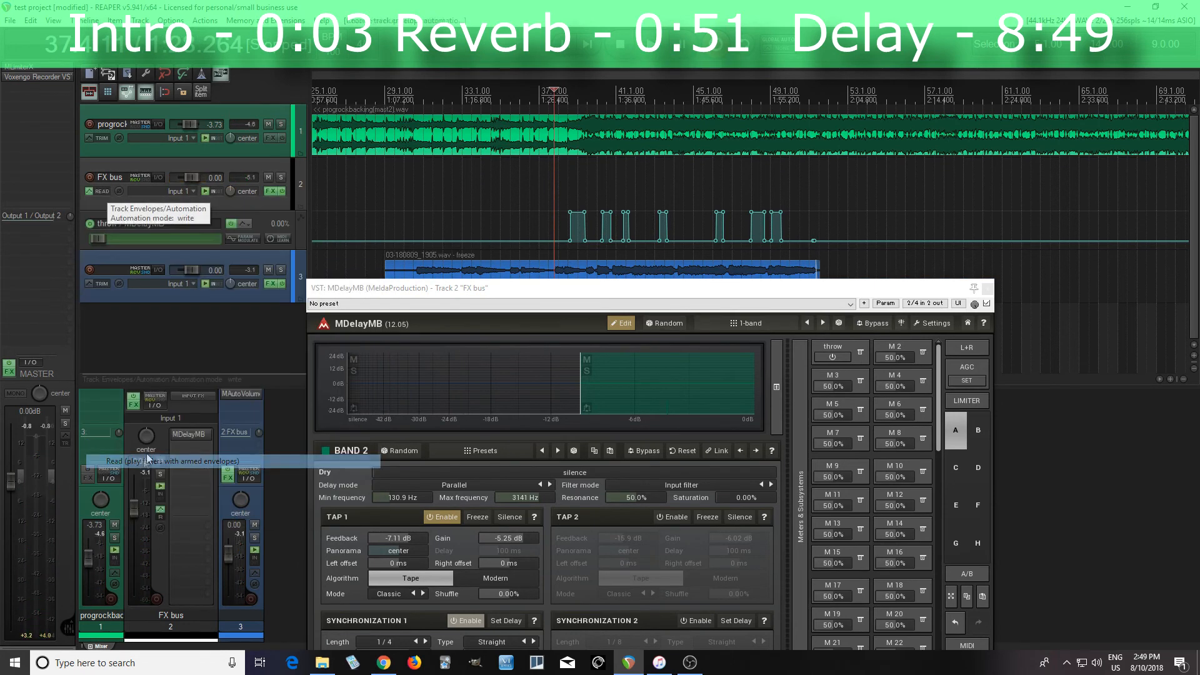
left_click(988, 289)
left_click(663, 50)
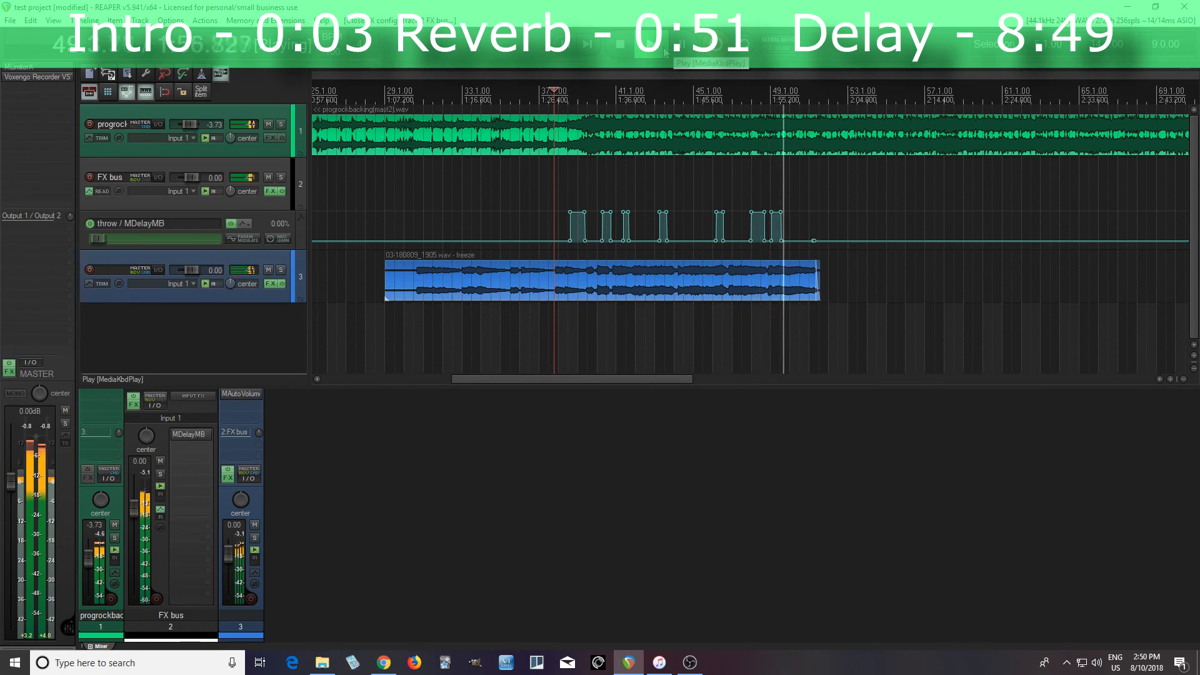
key("space")
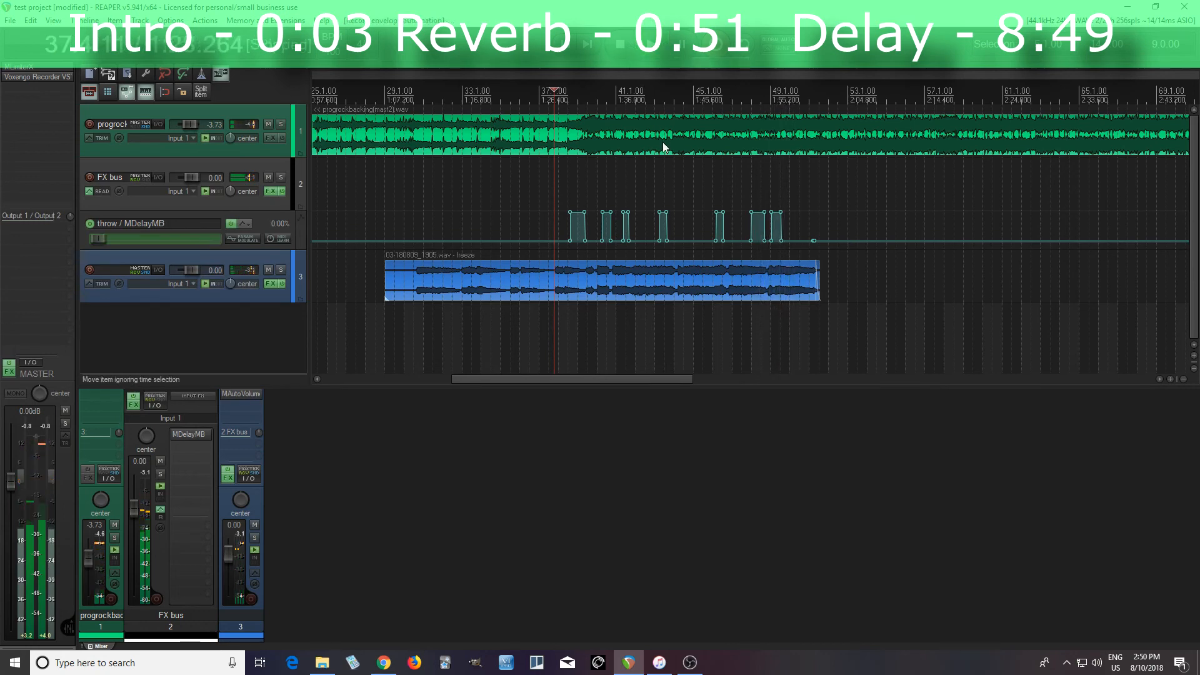
Enable snapping and shift points of the throw envelope's second and third pulses around bars 40–41
left_click(169, 92)
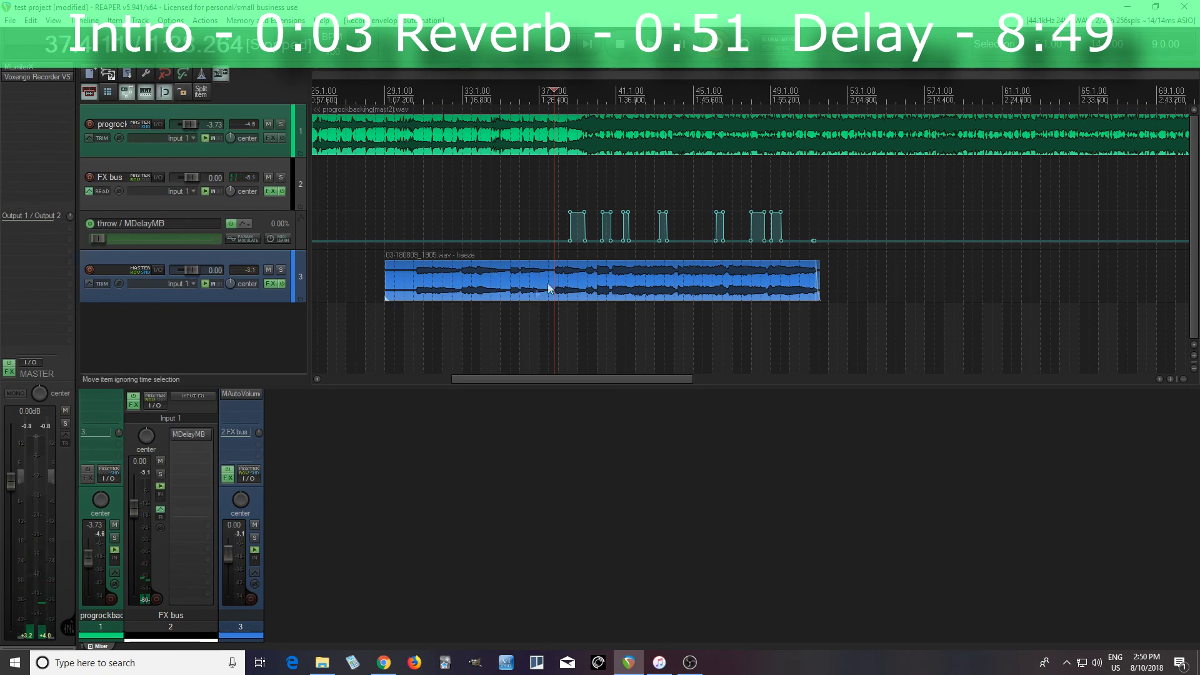
mouse_move(603, 240)
left_mouse_down()
mouse_move(598, 212)
mouse_move(625, 241)
left_mouse_up()
scroll(631, 249, "up", 8)
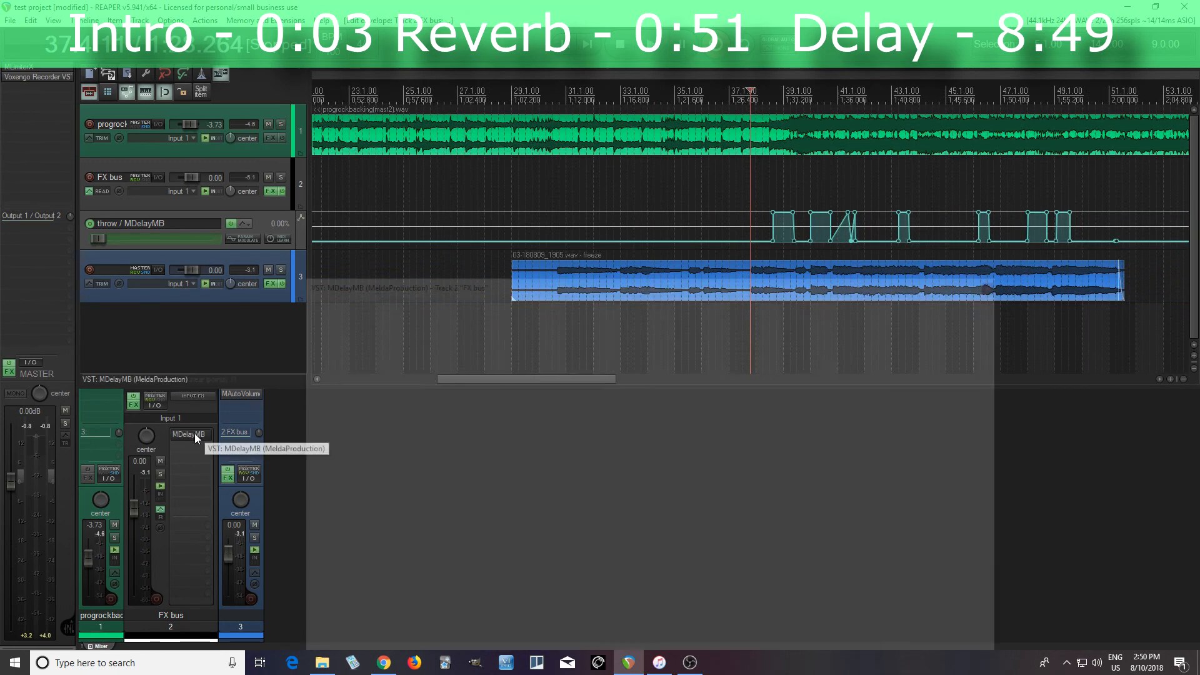
Reopen MDelayMB on the FX bus, set band 2's maximum frequency to 2254 Hz, and close its window
left_click(194, 433)
left_click_drag(605, 295, 592, 265)
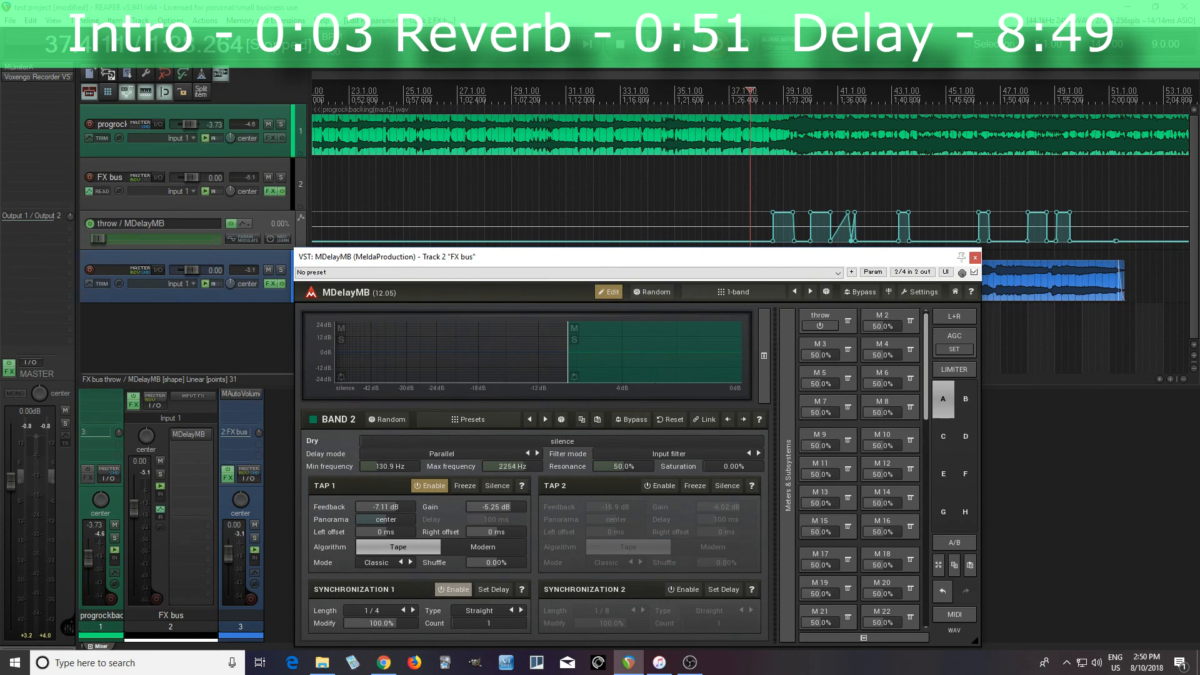
left_click(976, 257)
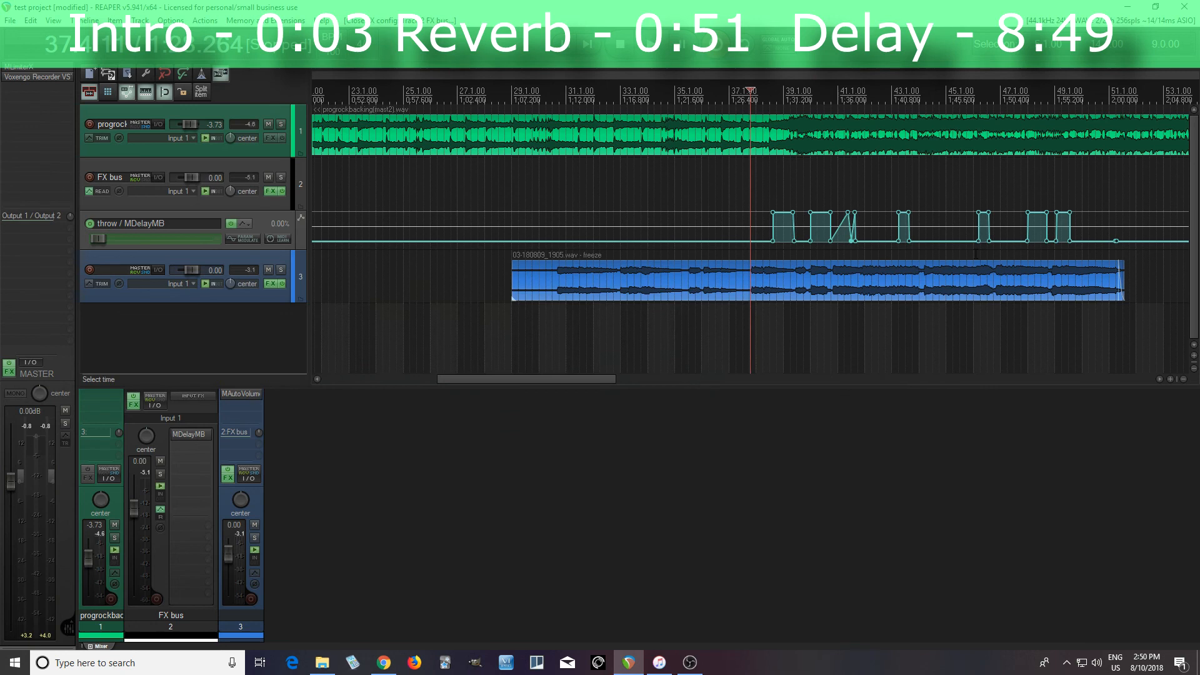